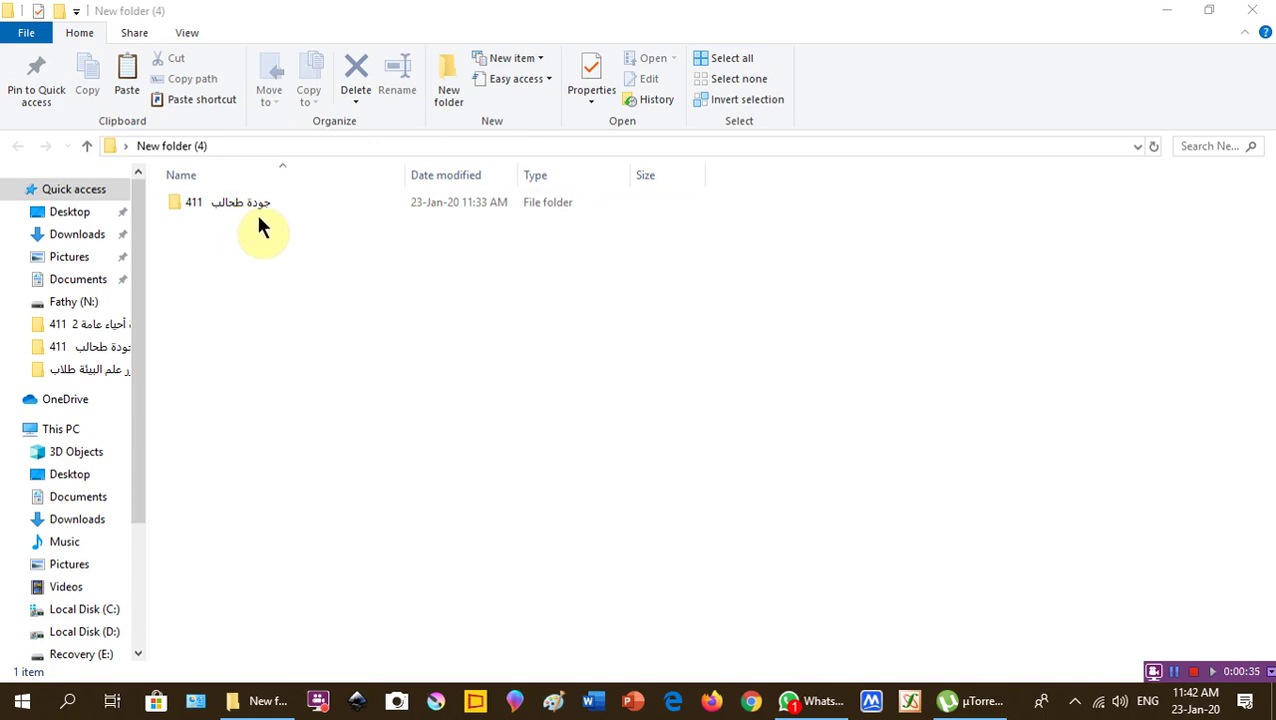
Step: Compress the folder "جودة طحالب 411" into a 7z archive of the same name with 7-Zip
click(252, 205)
right_click(252, 201)
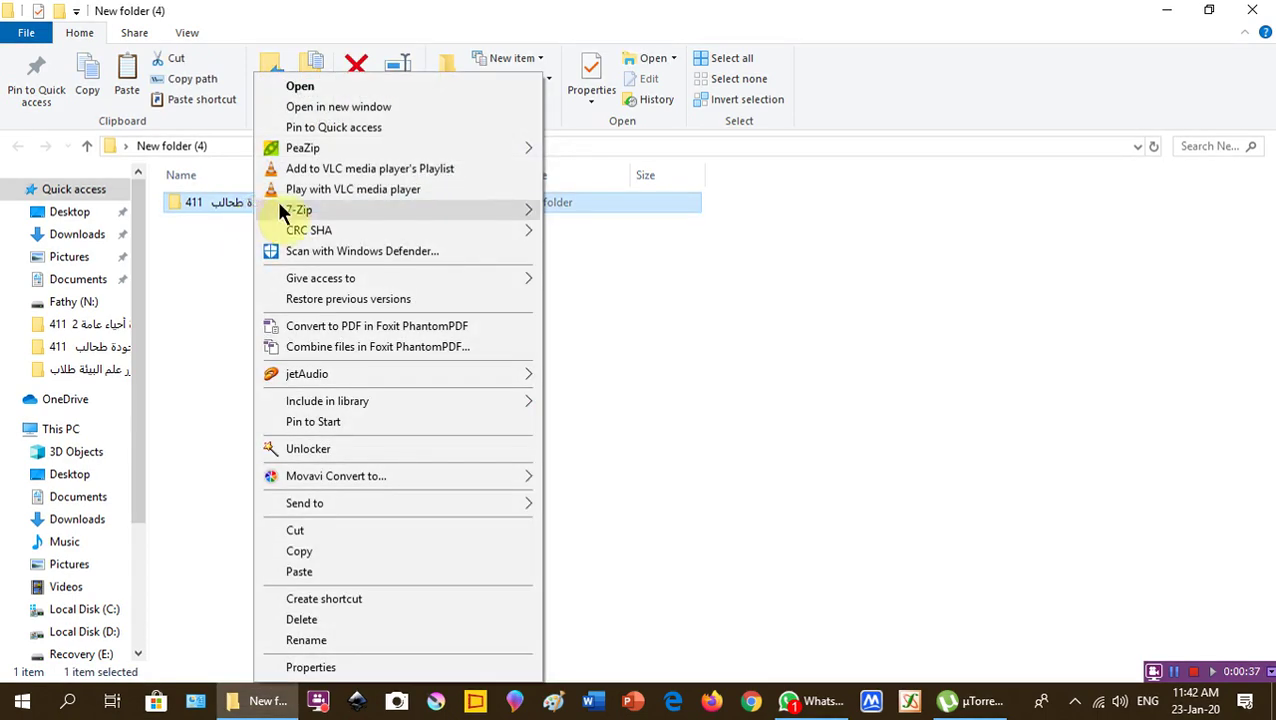
mouse_move(322, 213)
click(631, 256)
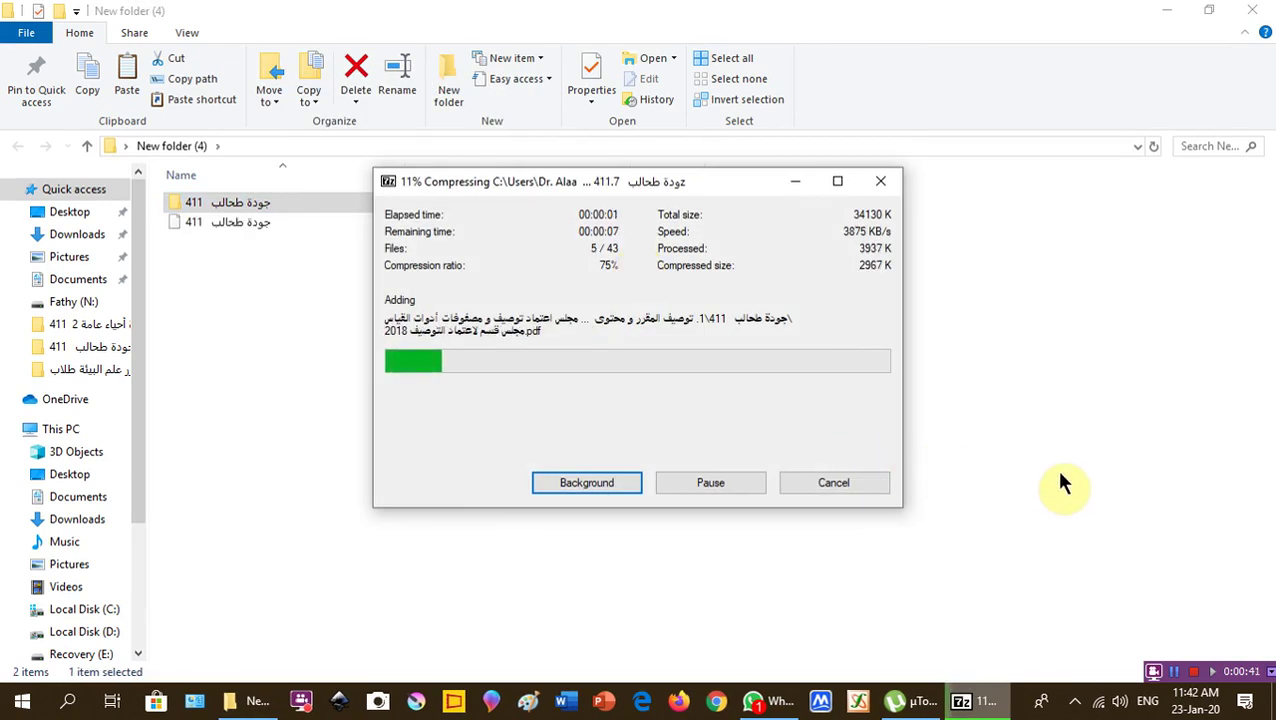
Step: Look over the 7-Zip extraction options available for the new "جودة طحالب 411" archive
click(228, 226)
right_click(228, 226)
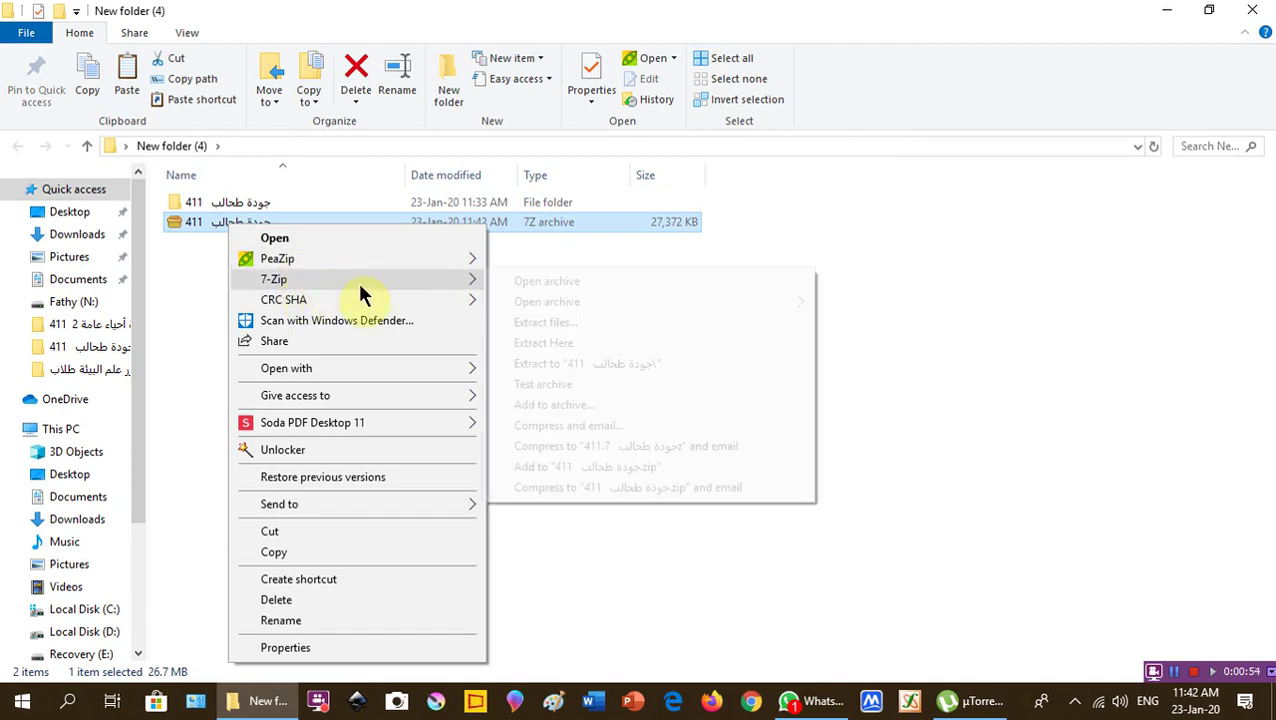
mouse_move(440, 285)
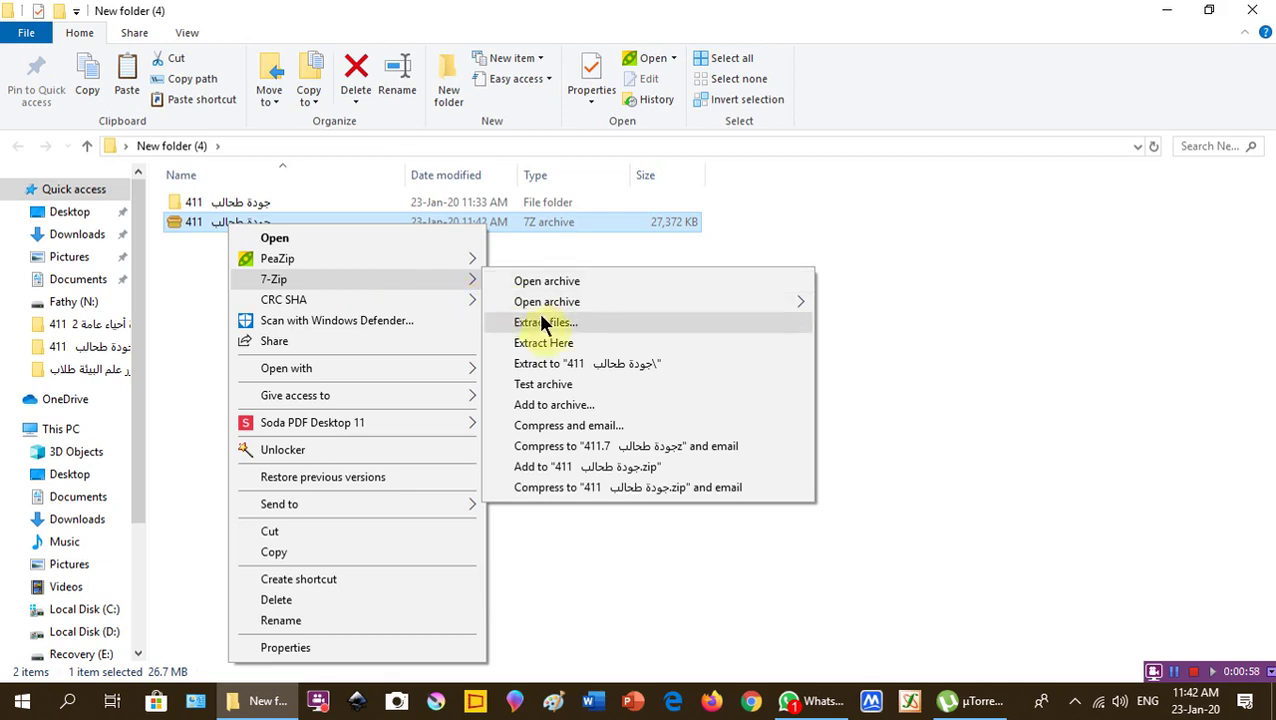
click(907, 216)
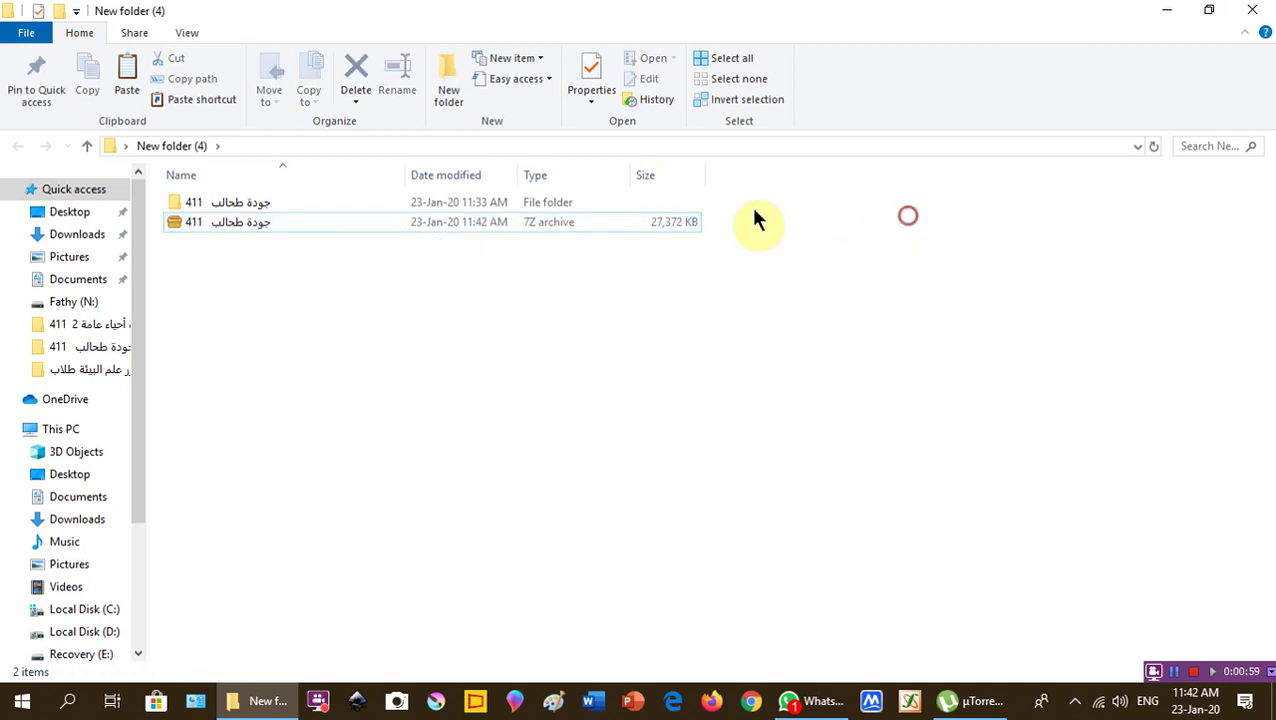
Step: Open the Word document "10. محتويات ملف مقرر الطحالب" inside the folder "جودة طحالب 411", widening the folder's Name column on the way
click(225, 205)
click(228, 206)
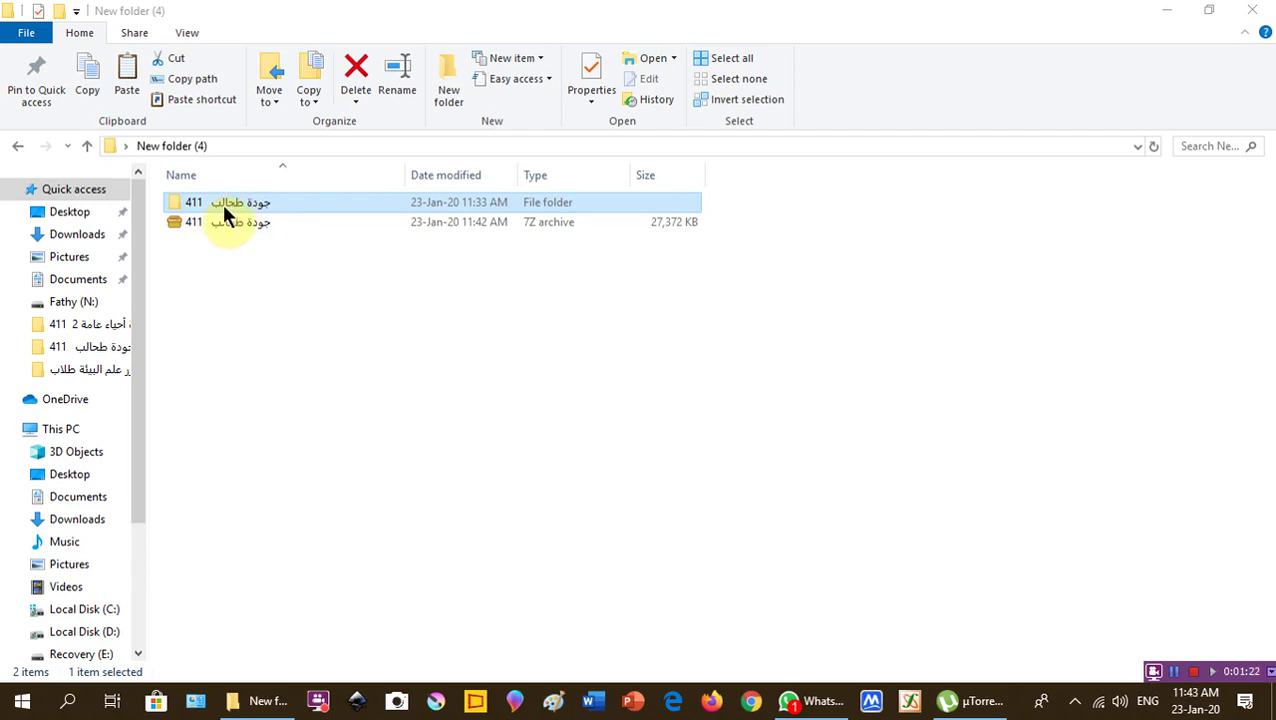
double_click(224, 201)
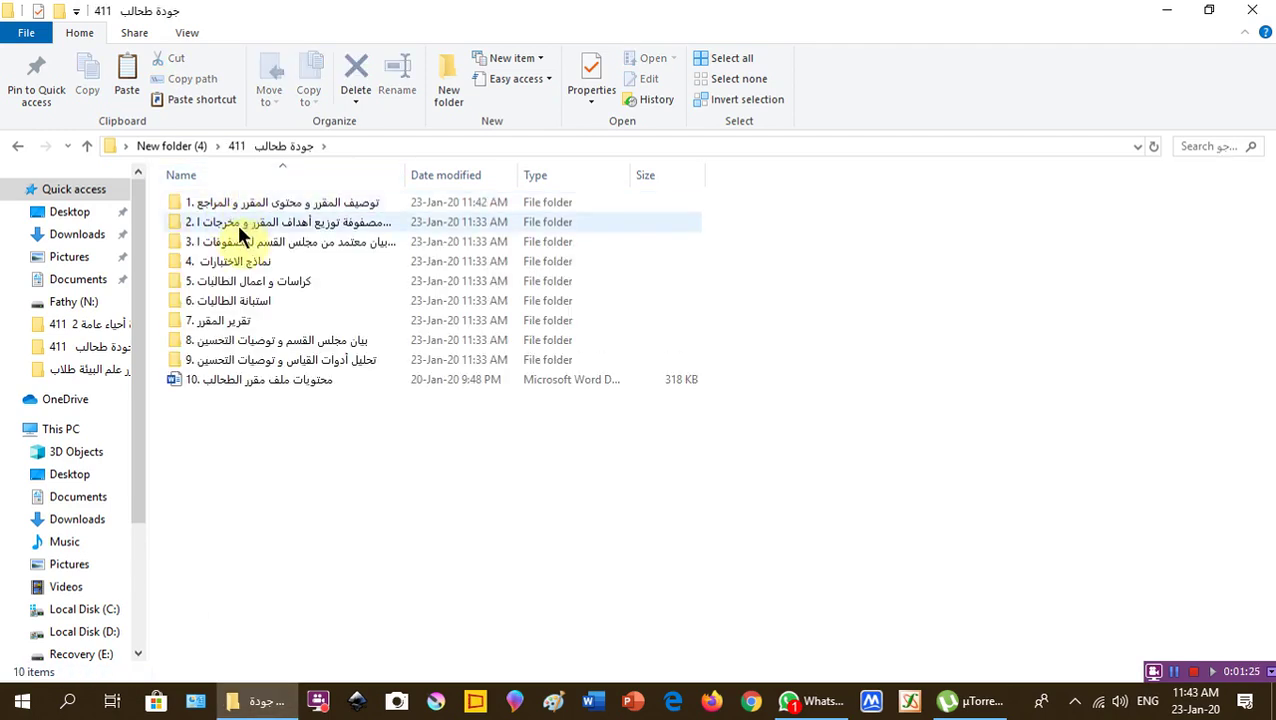
drag(407, 176, 514, 176)
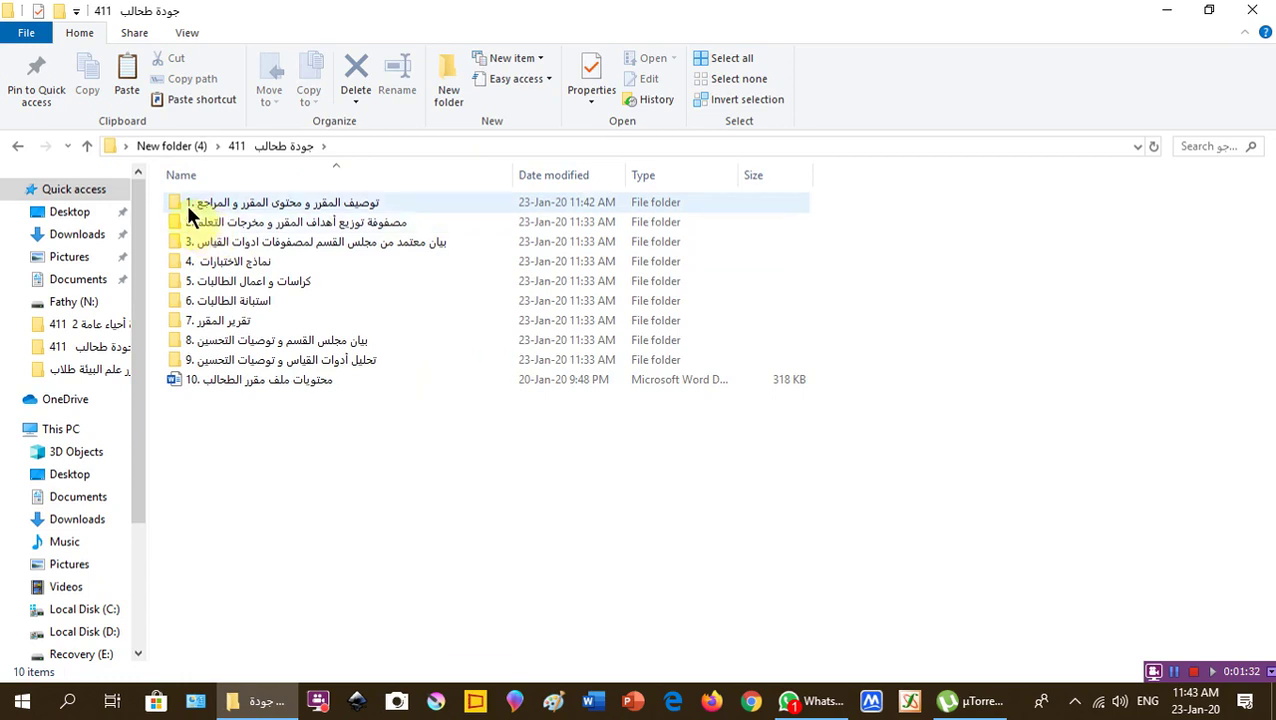
double_click(266, 384)
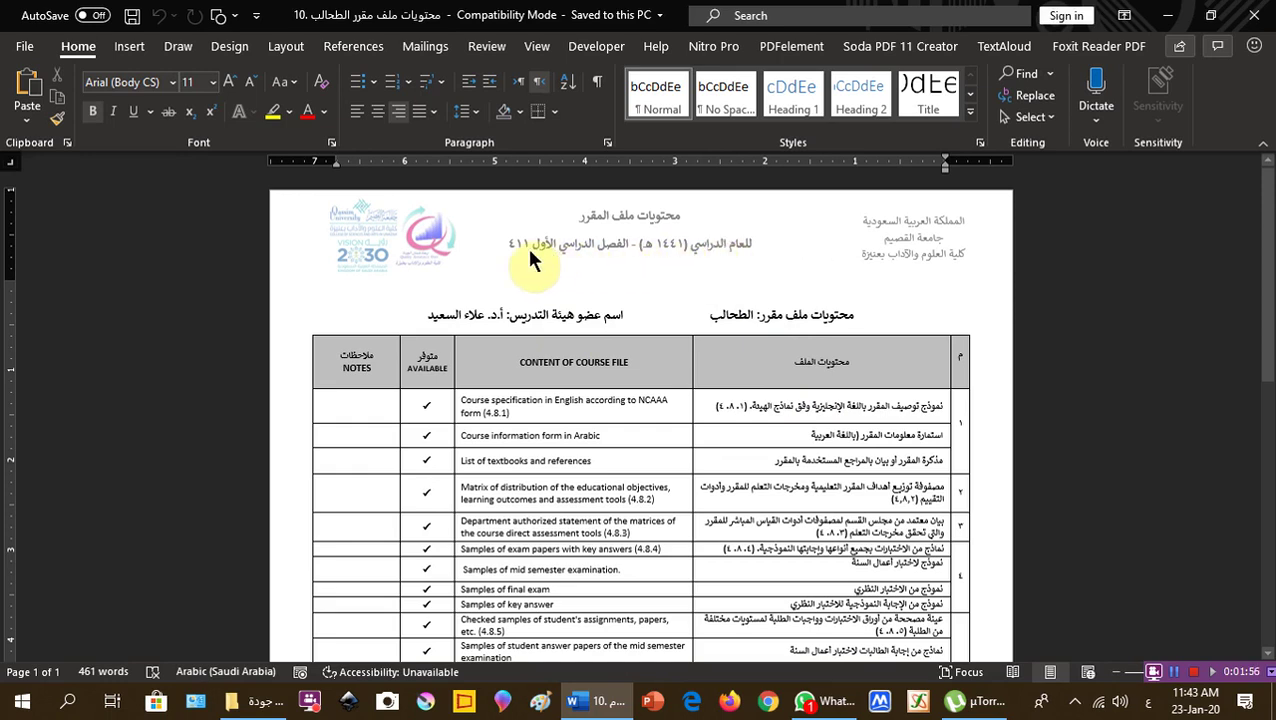
Step: Read through the course file contents checklist down to the signature area, checking the marks in the Available column
scroll(707, 344, down, 2)
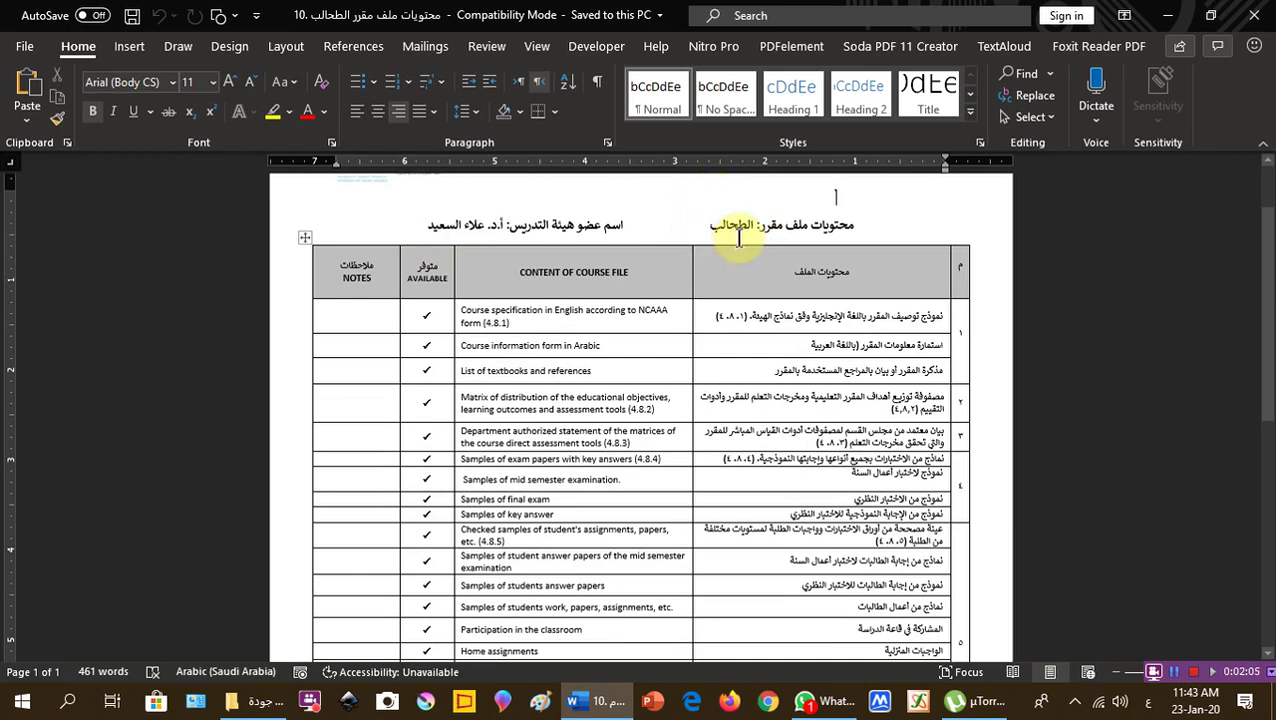
scroll(730, 320, down, 1)
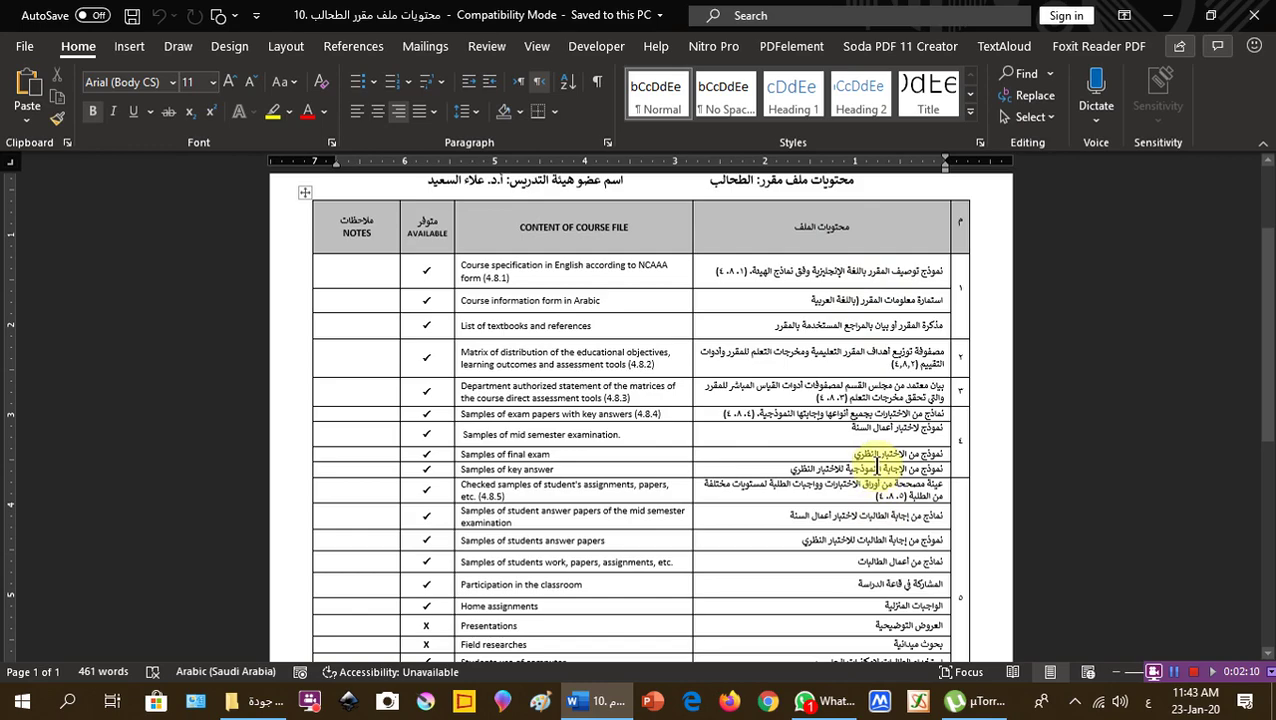
scroll(860, 340, down, 7)
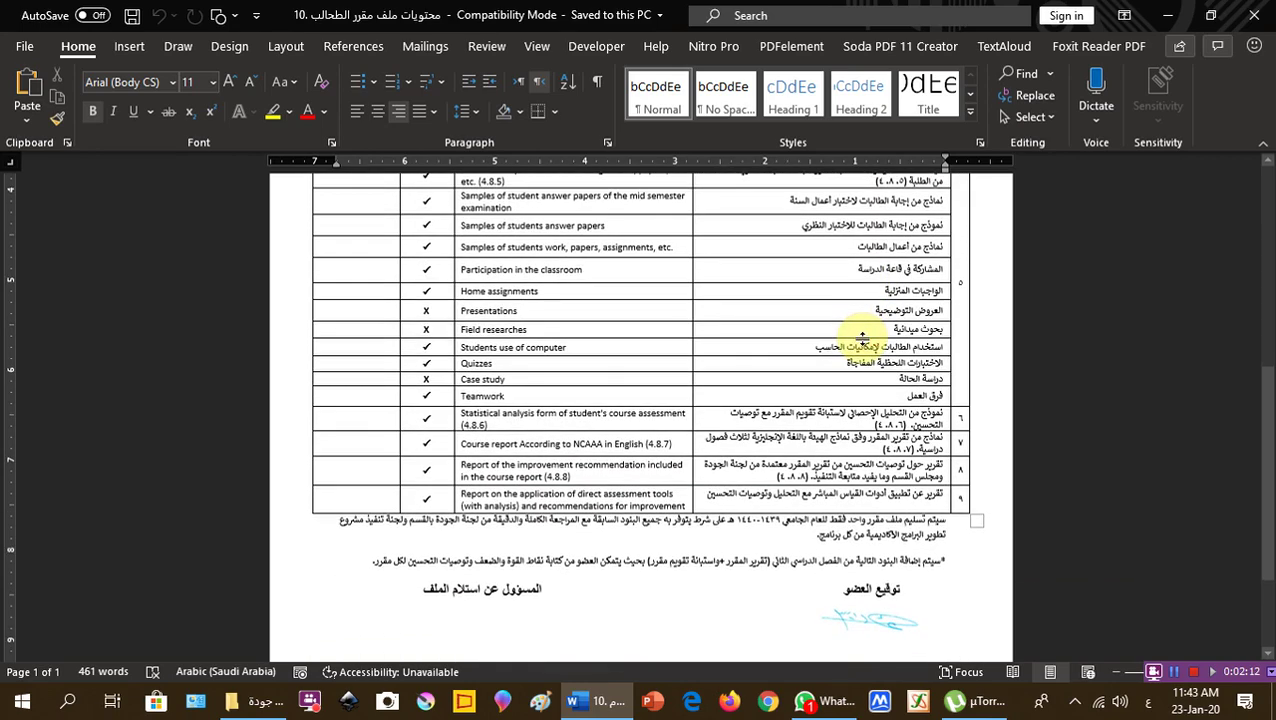
scroll(862, 337, up, 4)
scroll(855, 480, up, 4)
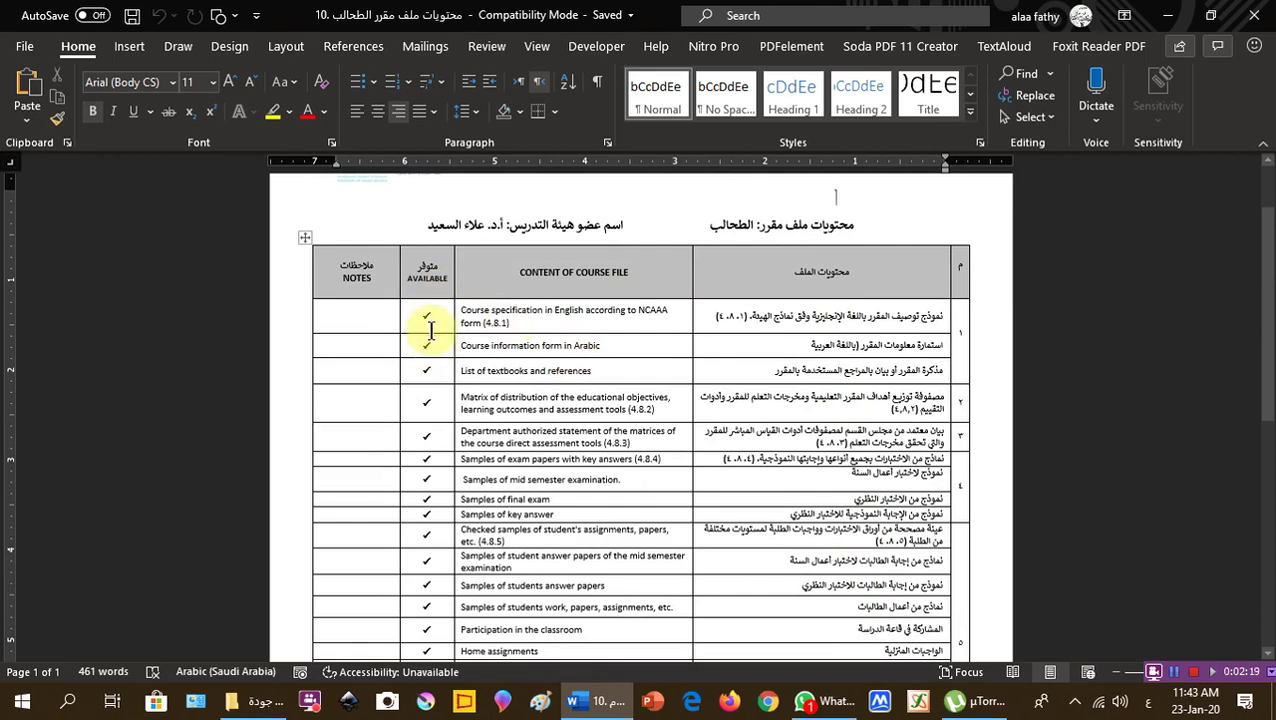
scroll(430, 362, down, 3)
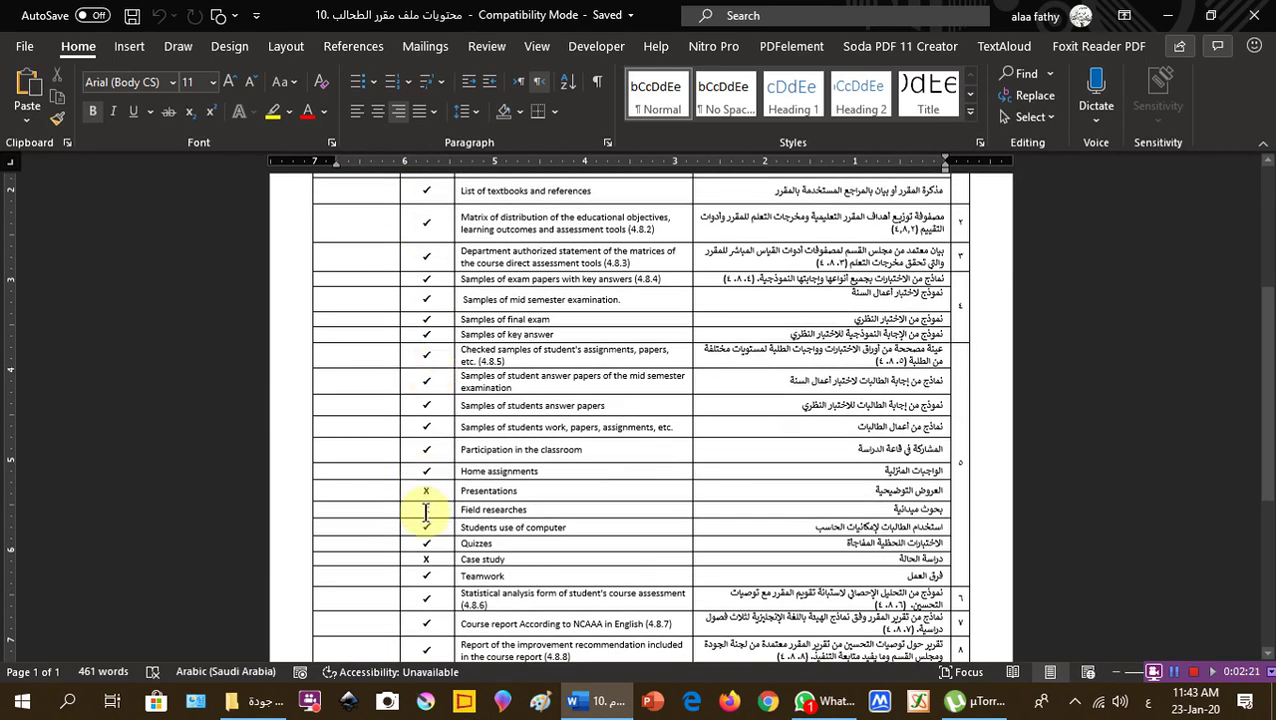
scroll(426, 512, up, 2)
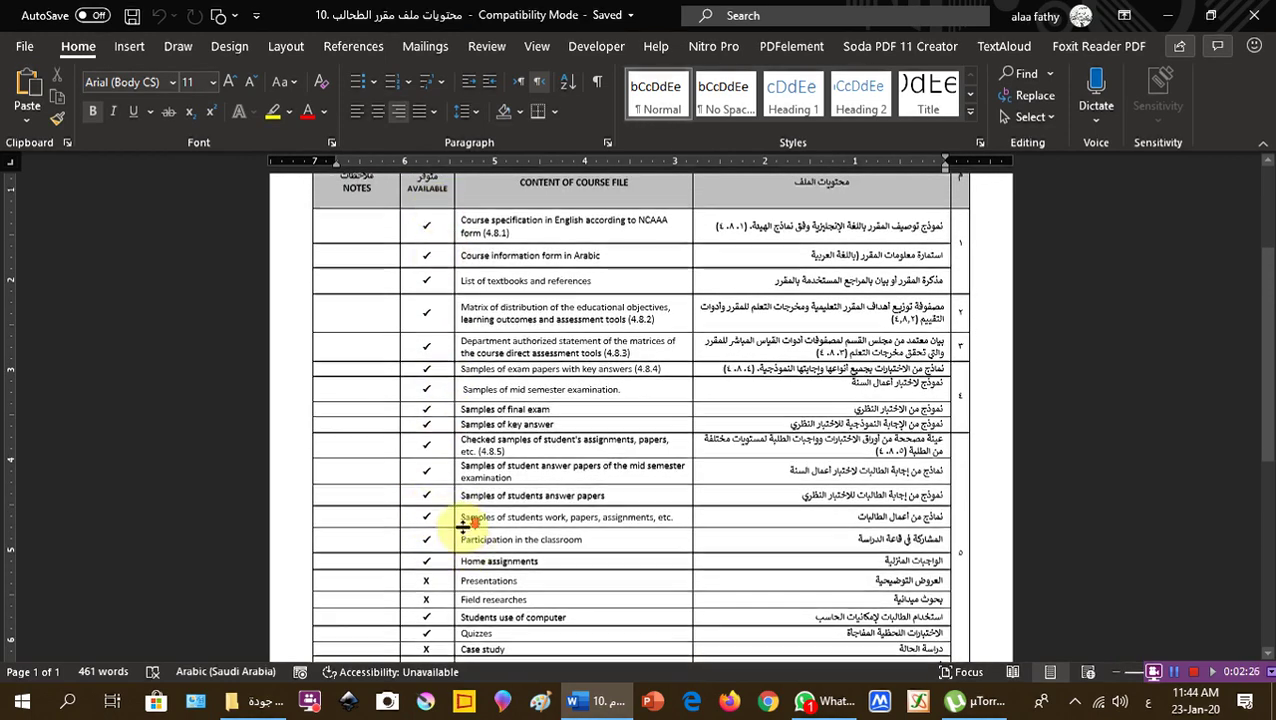
scroll(465, 525, down, 3)
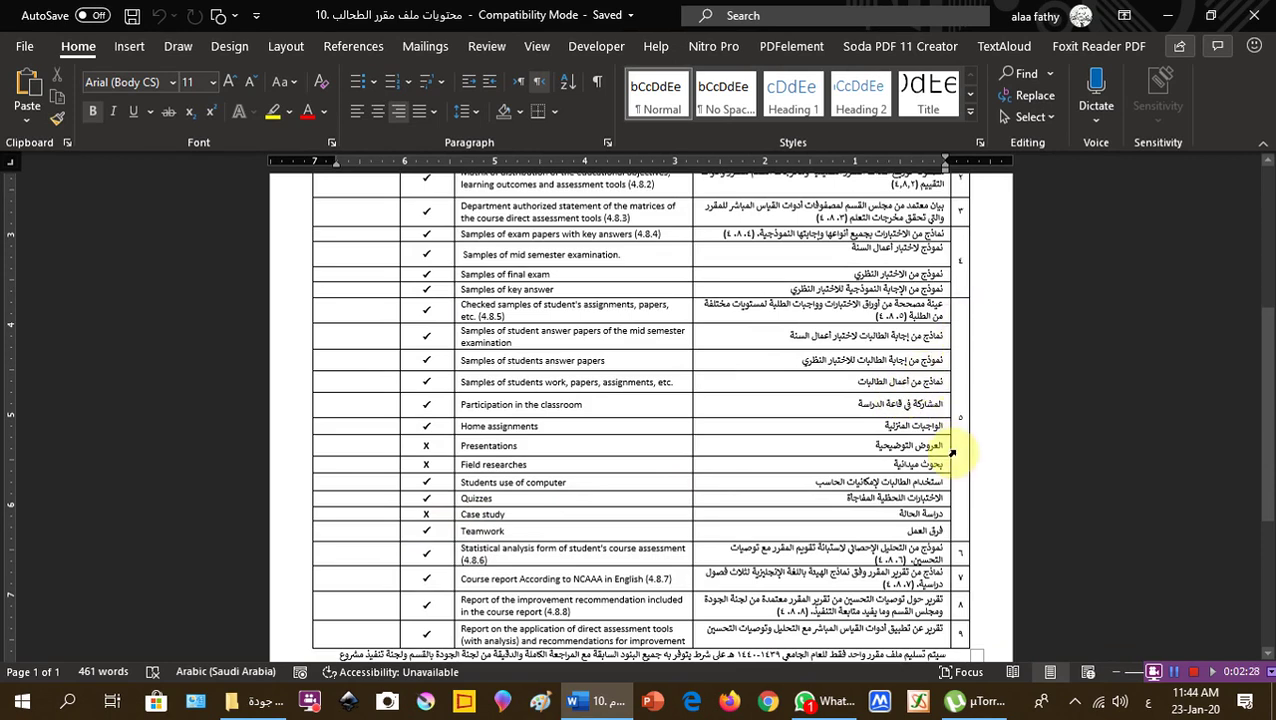
click(957, 335)
drag(818, 347, 399, 546)
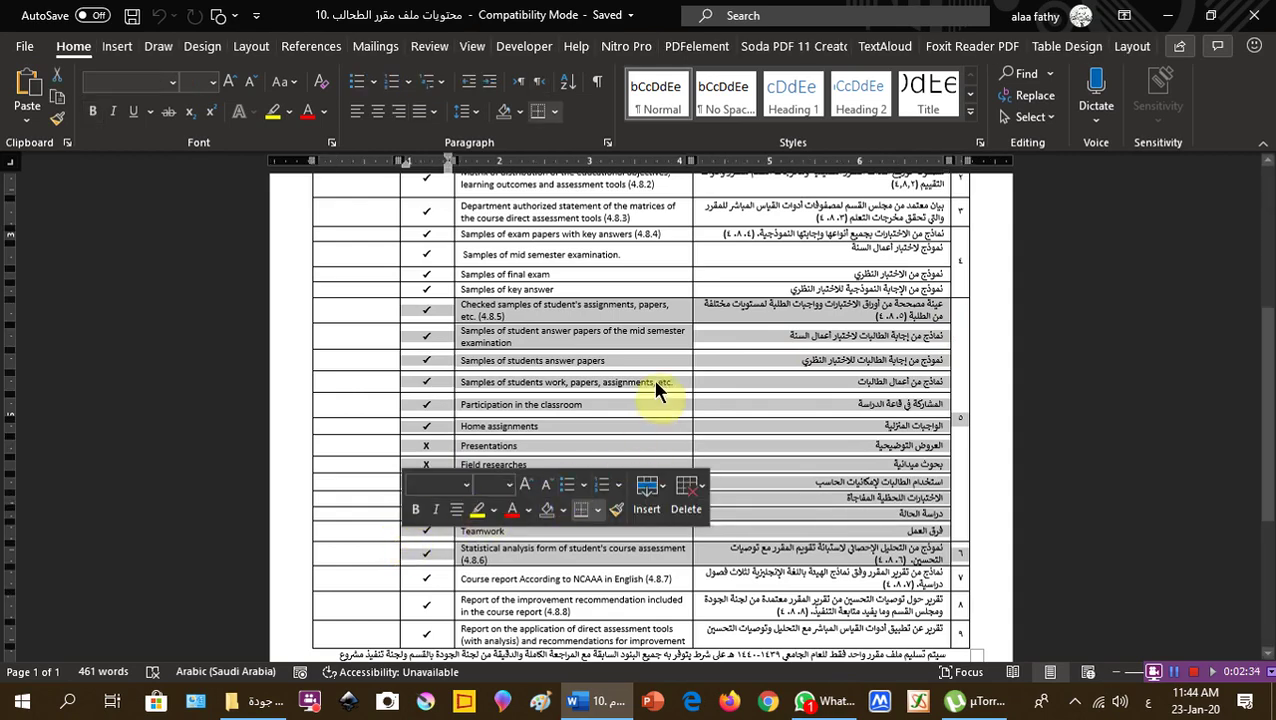
scroll(772, 405, down, 1)
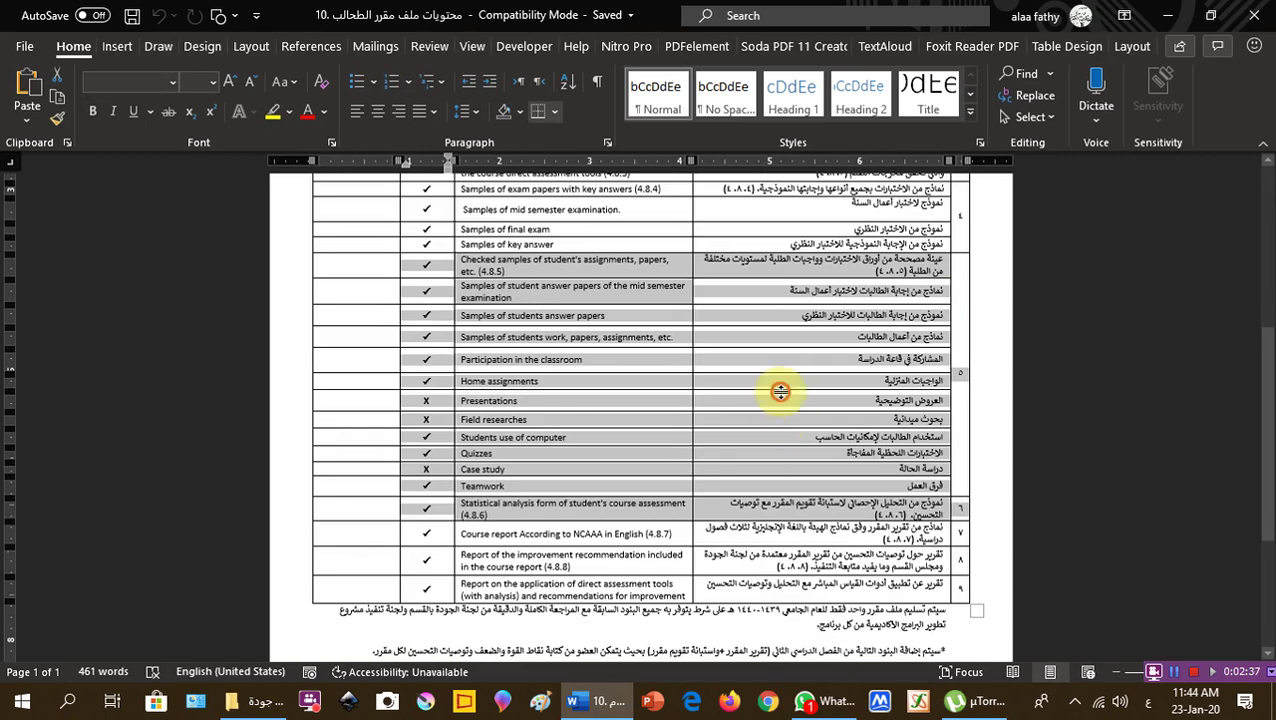
click(893, 490)
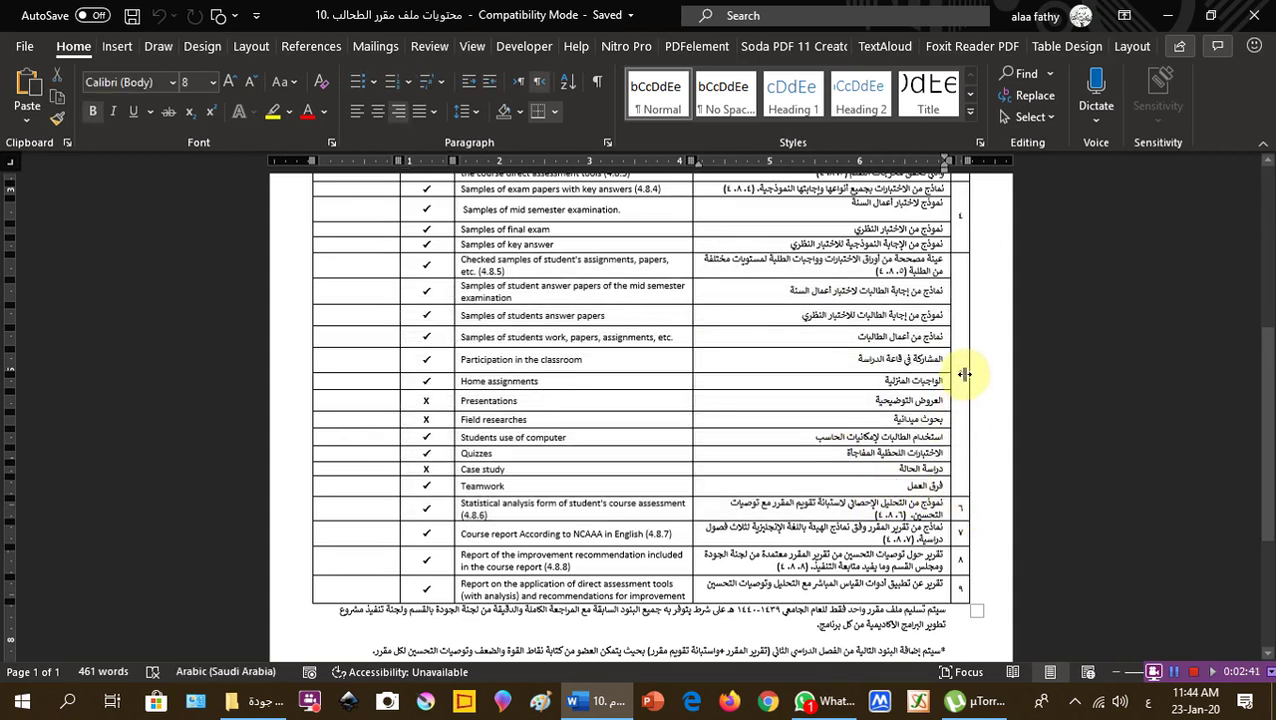
Step: Highlight all rows of item 5 in yellow, from "Checked samples of student's assignments" to "Teamwork", including the item number
drag(960, 262, 427, 482)
click(484, 424)
click(1103, 396)
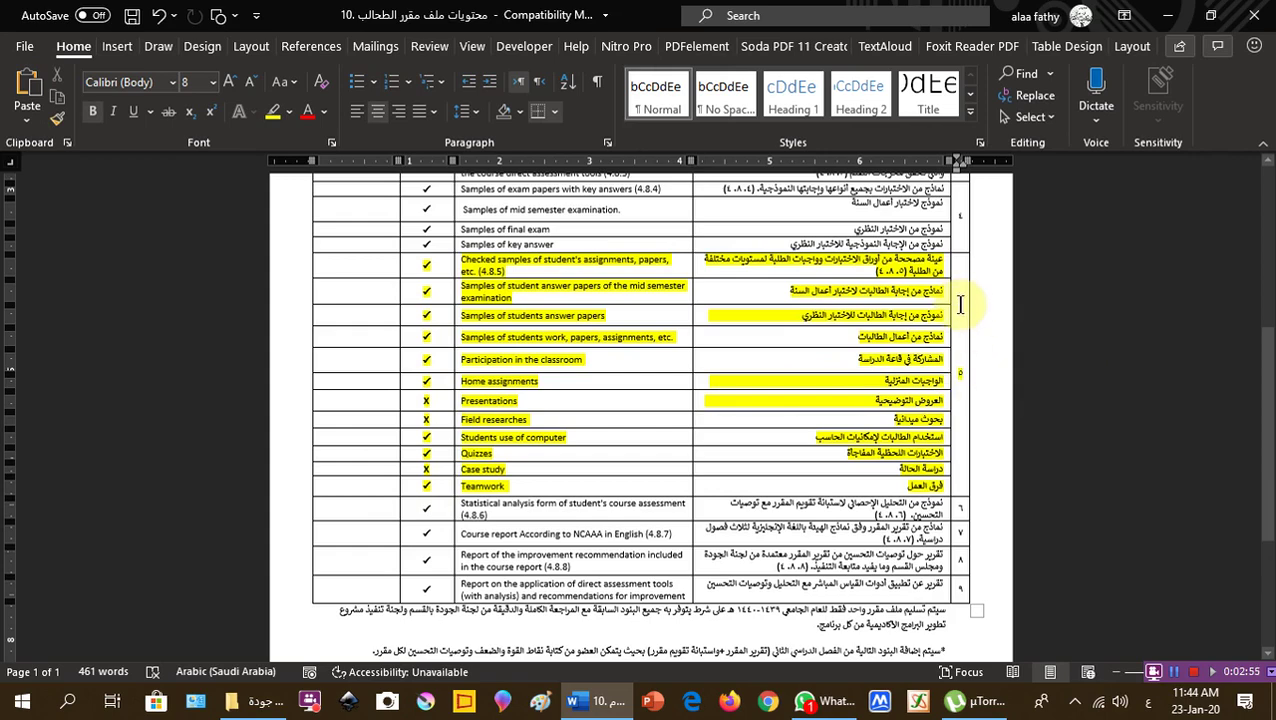
Step: Change the highlight of the item 5 rows from "Samples of students work, papers, assignments, etc." to "Teamwork" to teal
scroll(765, 440, down, 1)
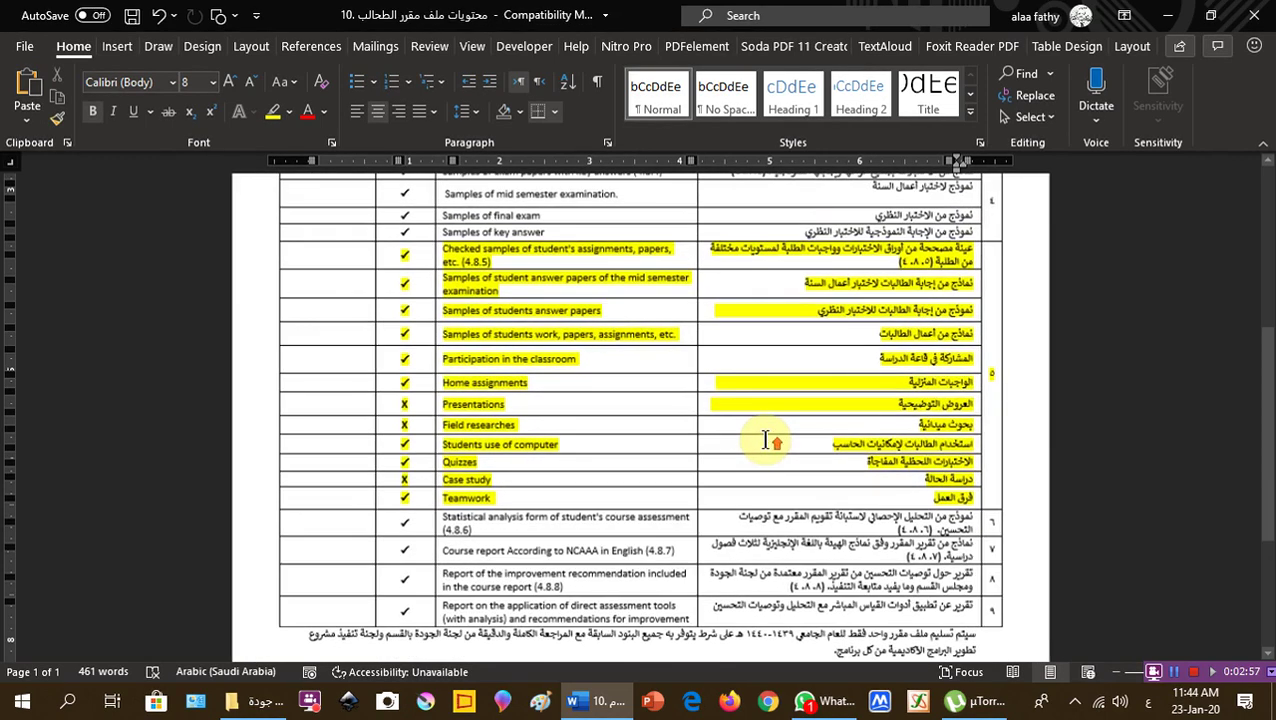
scroll(765, 440, up, 4)
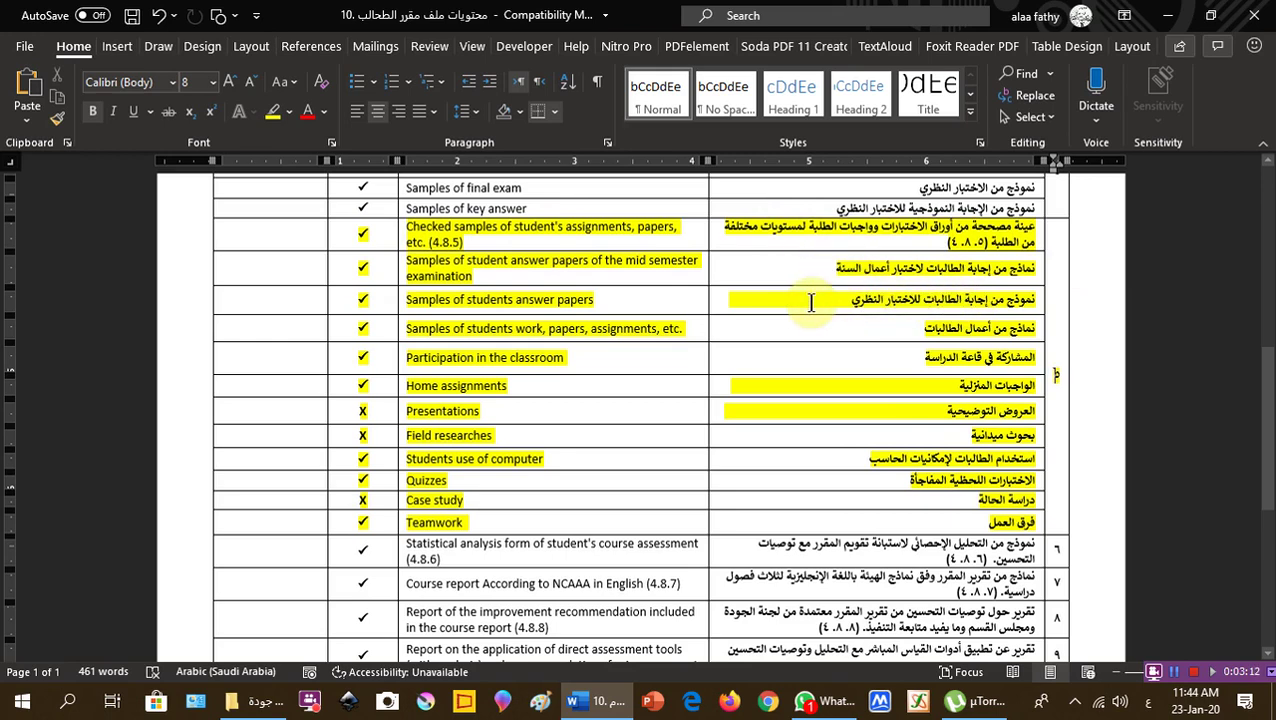
click(867, 364)
scroll(867, 364, down, 1)
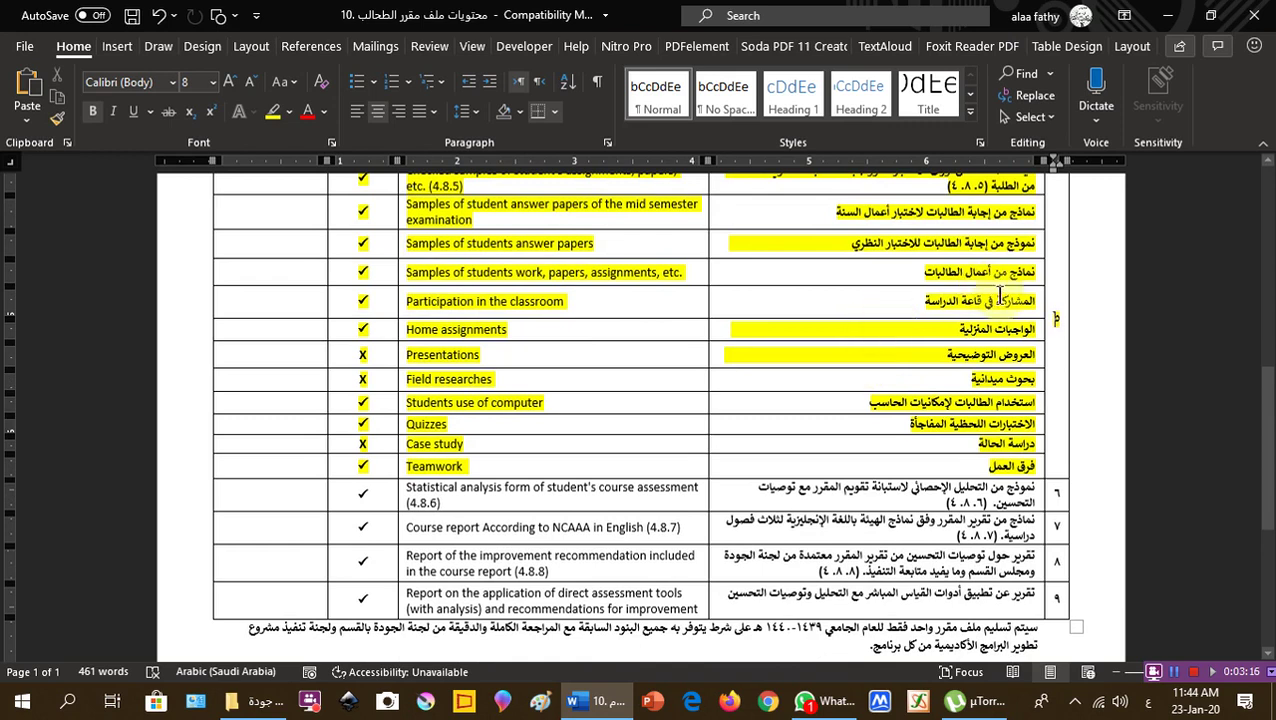
click(928, 271)
click(936, 326)
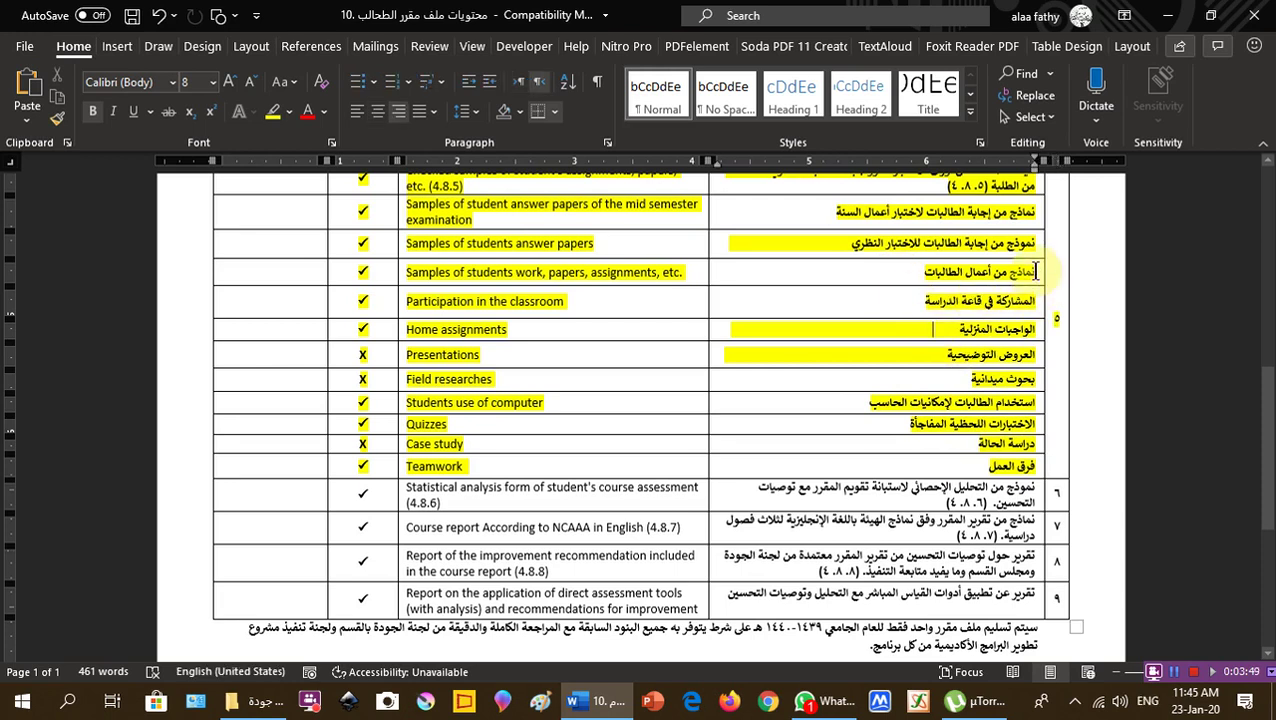
drag(1035, 271, 388, 437)
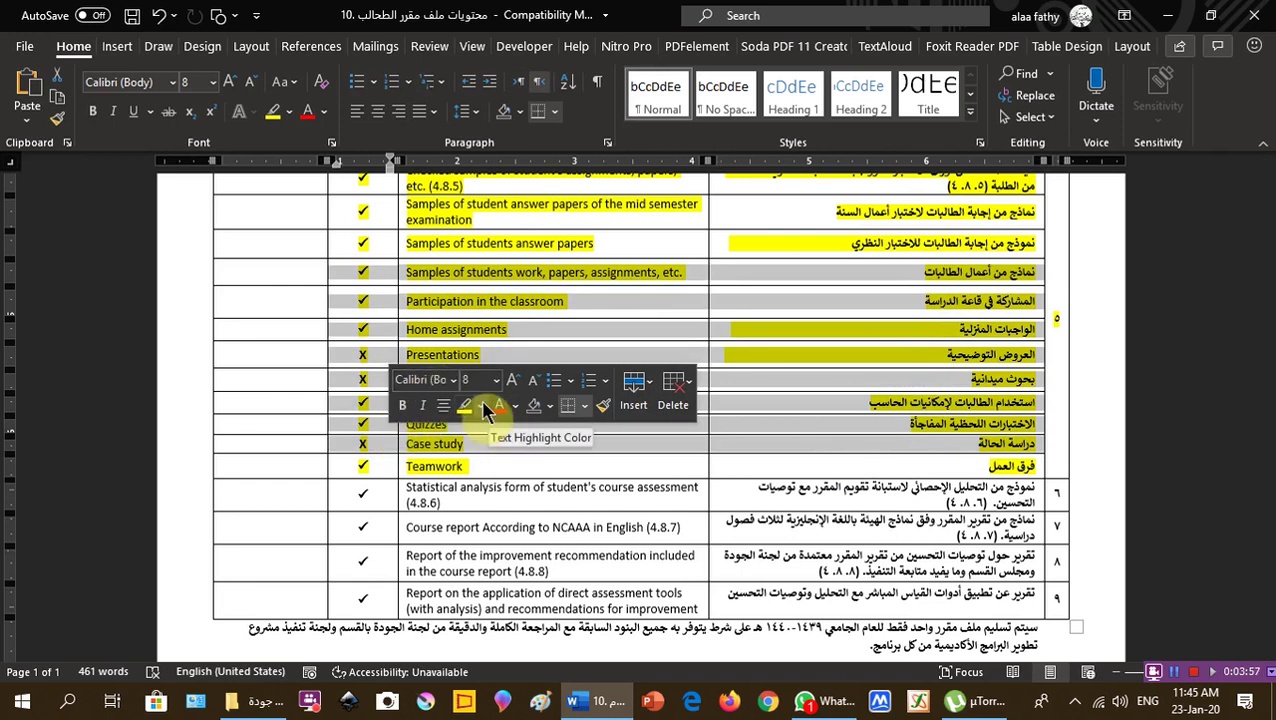
click(481, 404)
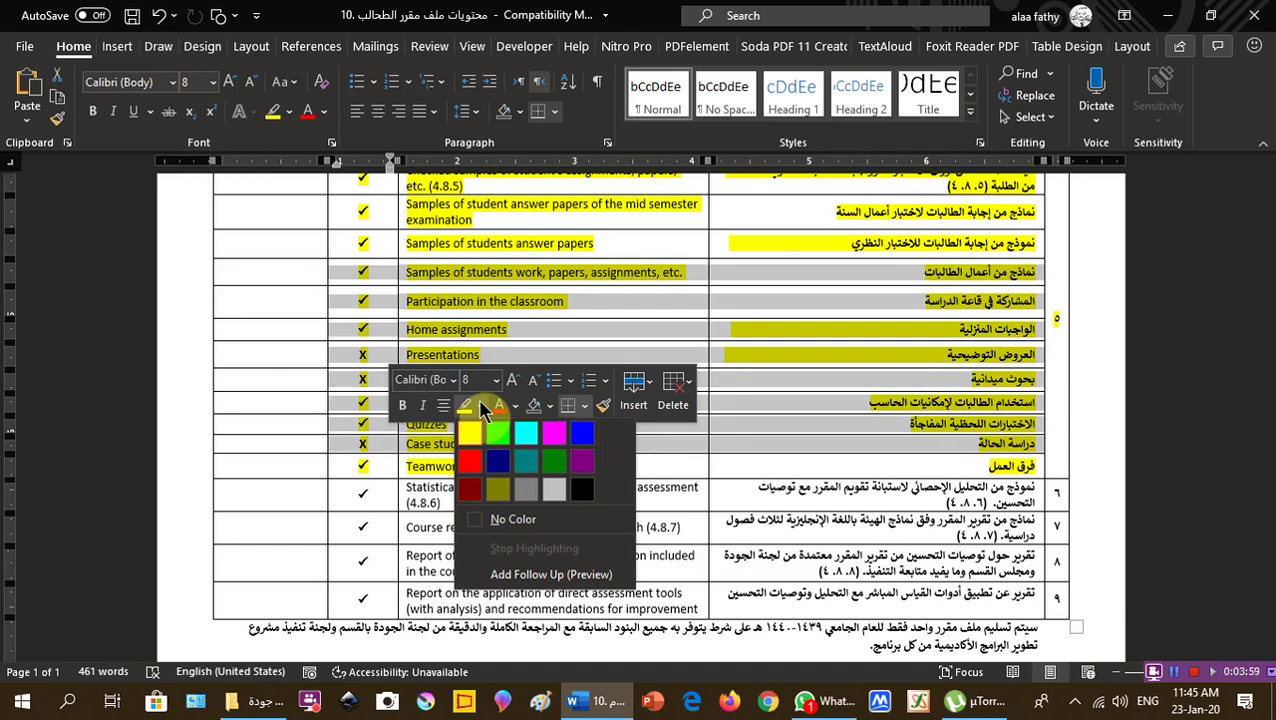
click(526, 460)
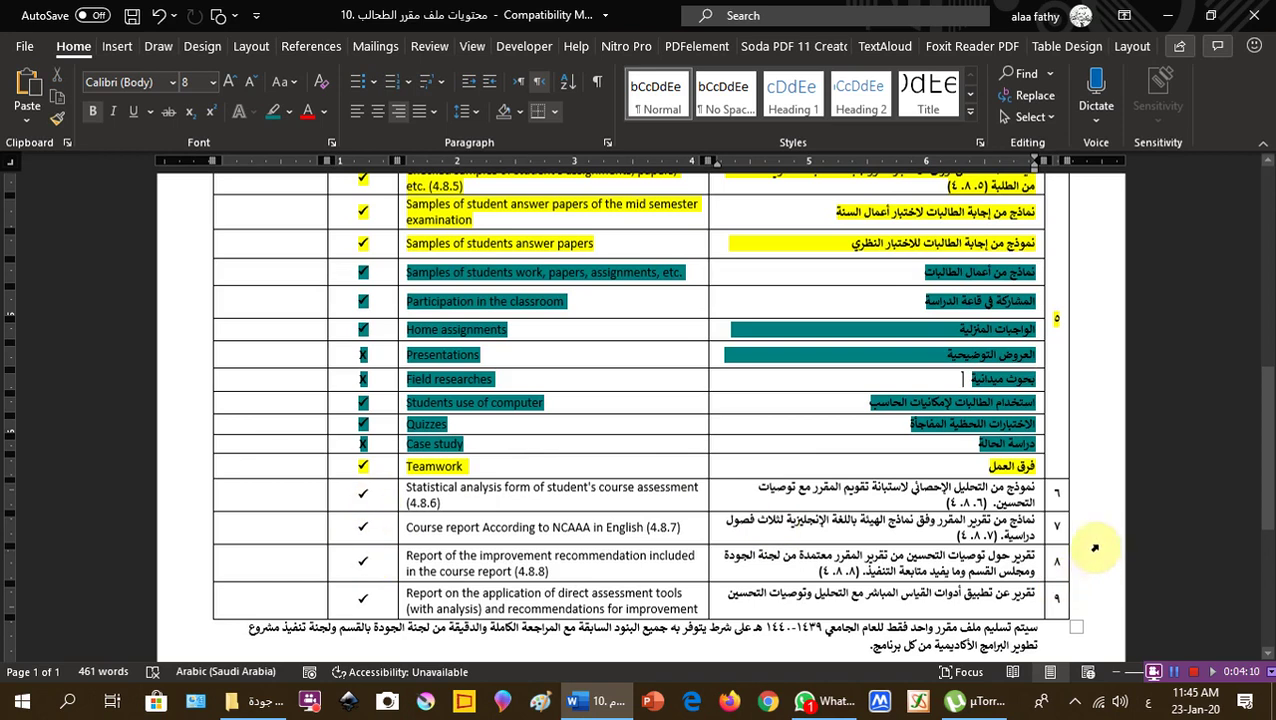
click(1031, 466)
drag(988, 466, 352, 455)
Step: Review the availability marks of the highlighted rows, items 6 to 9, and the notes and signature below the table
ctrl+scroll(421, 430, up, 2)
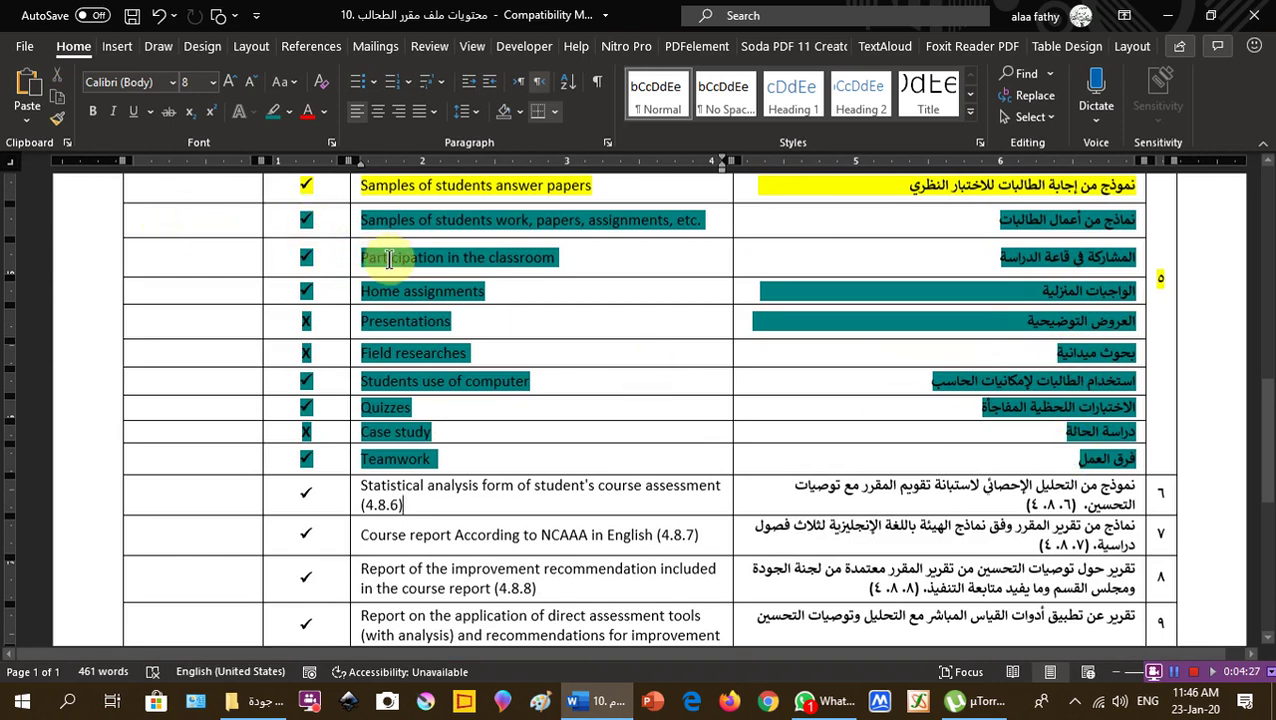
double_click(318, 323)
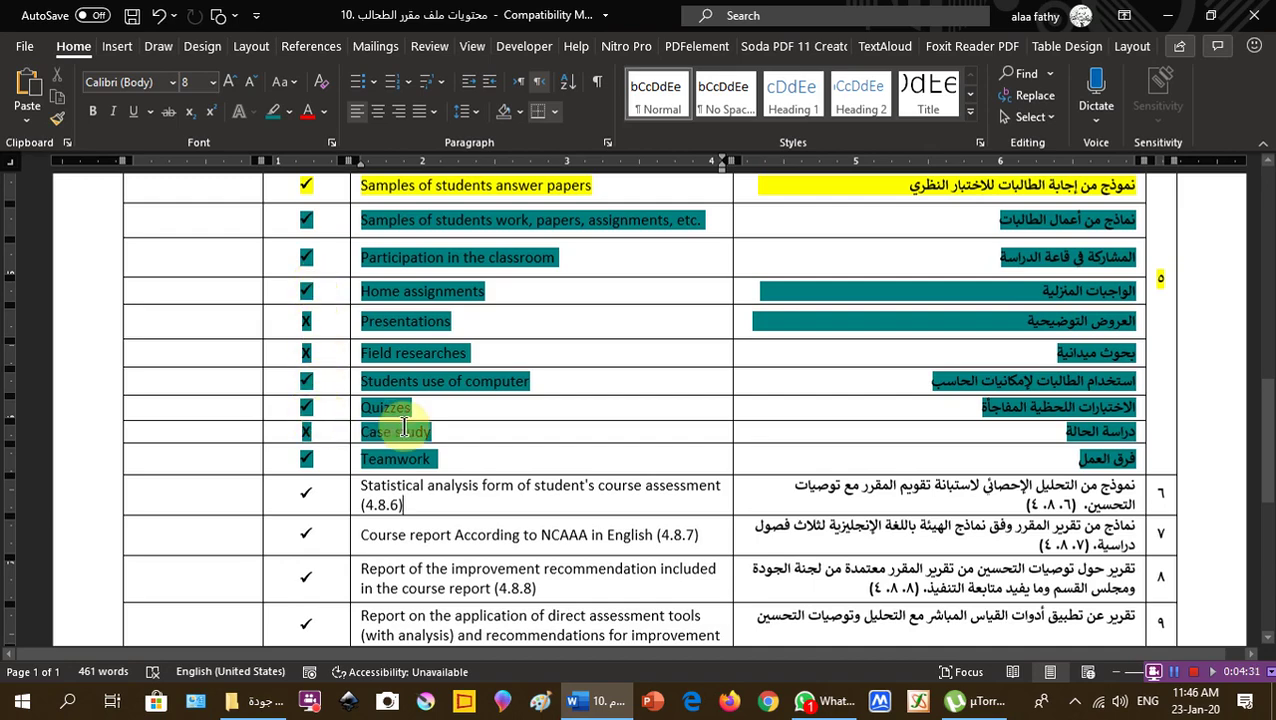
scroll(400, 422, down, 2)
scroll(760, 463, down, 4)
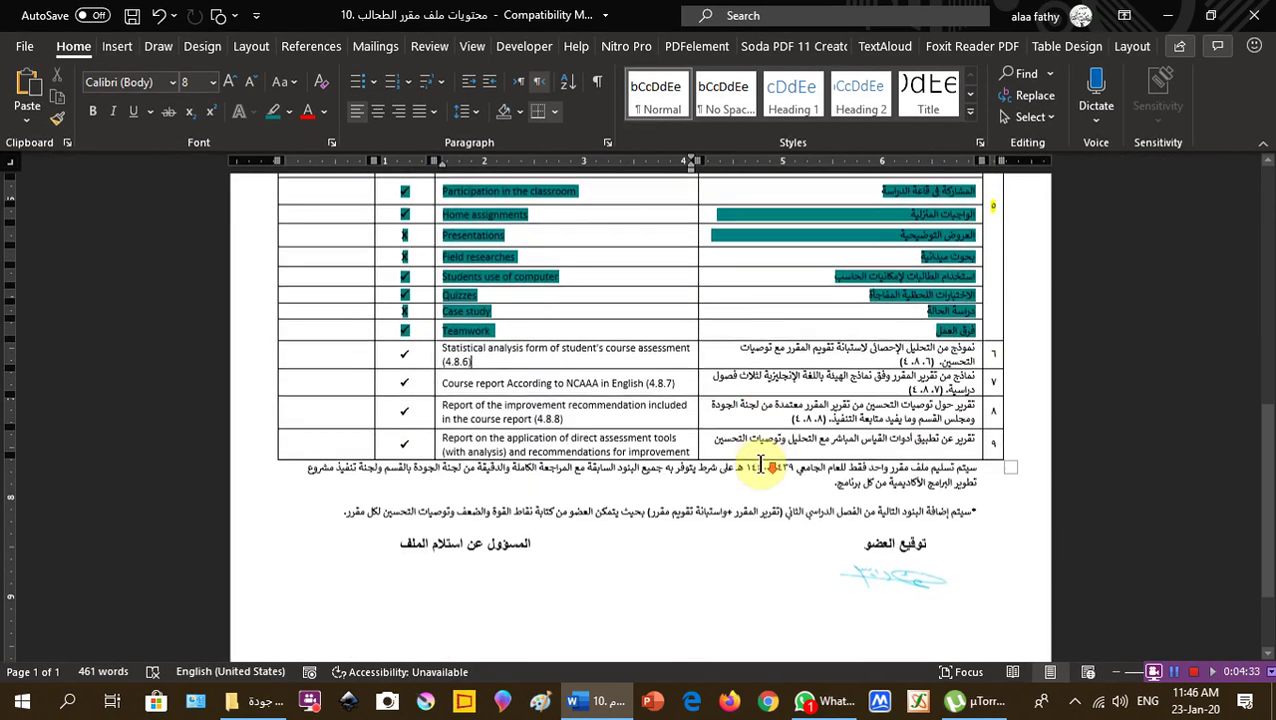
scroll(915, 560, up, 1)
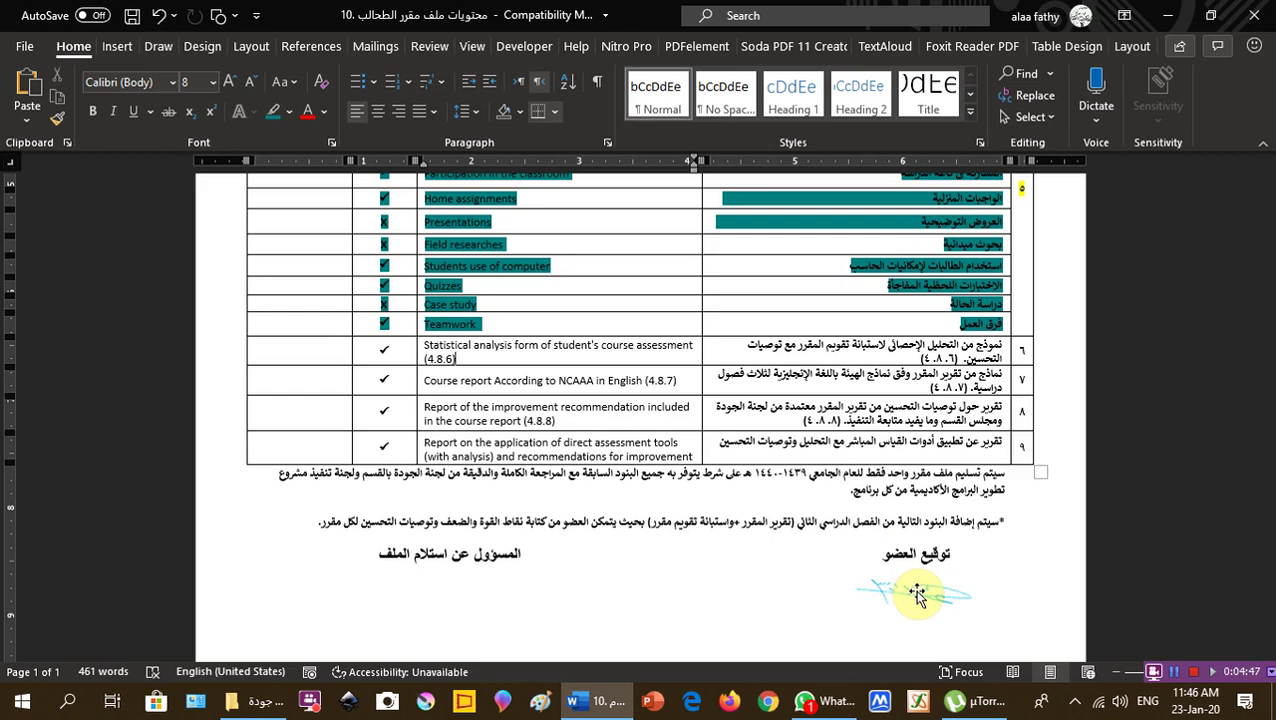
scroll(930, 550, up, 3)
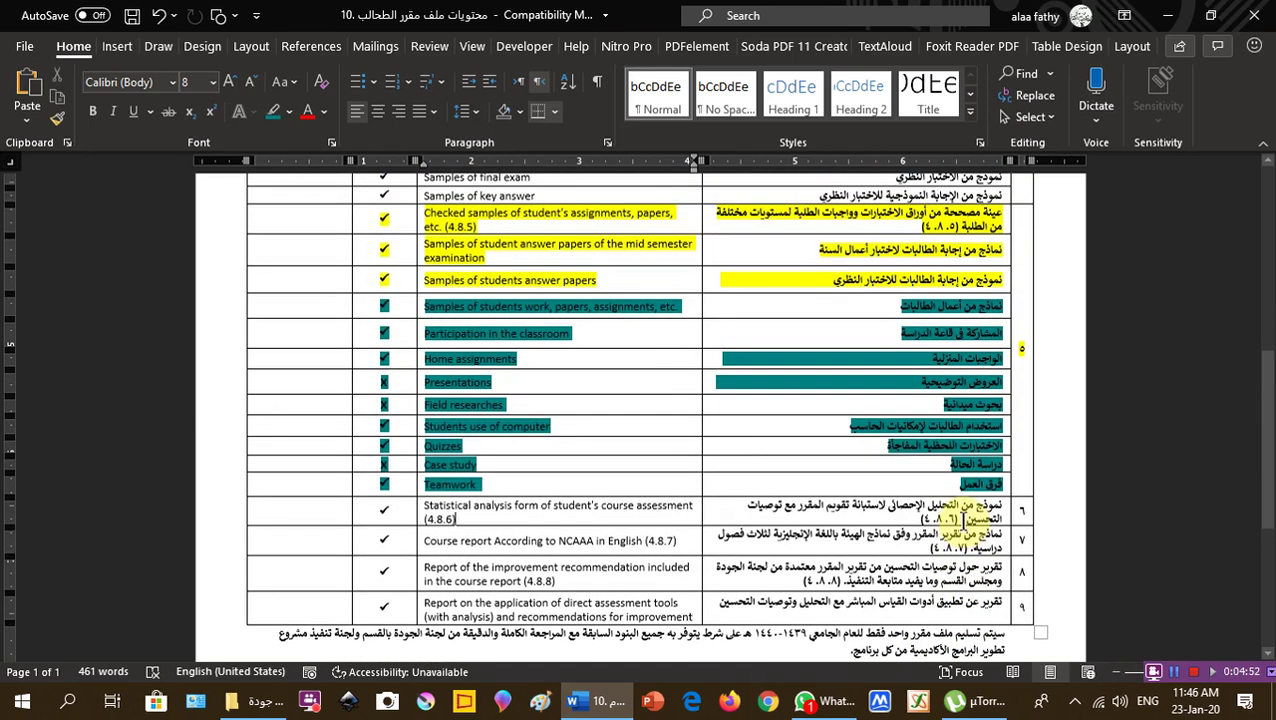
scroll(965, 525, down, 3)
scroll(940, 584, down, 2)
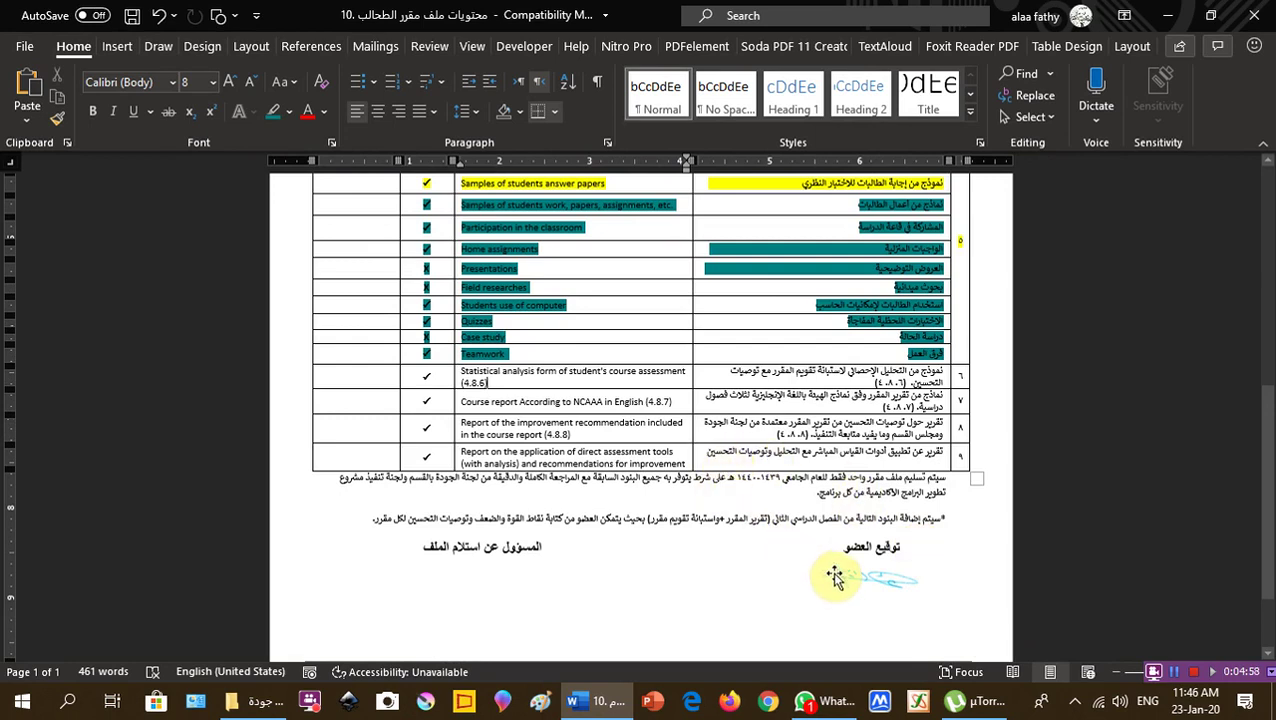
scroll(399, 293, up, 3)
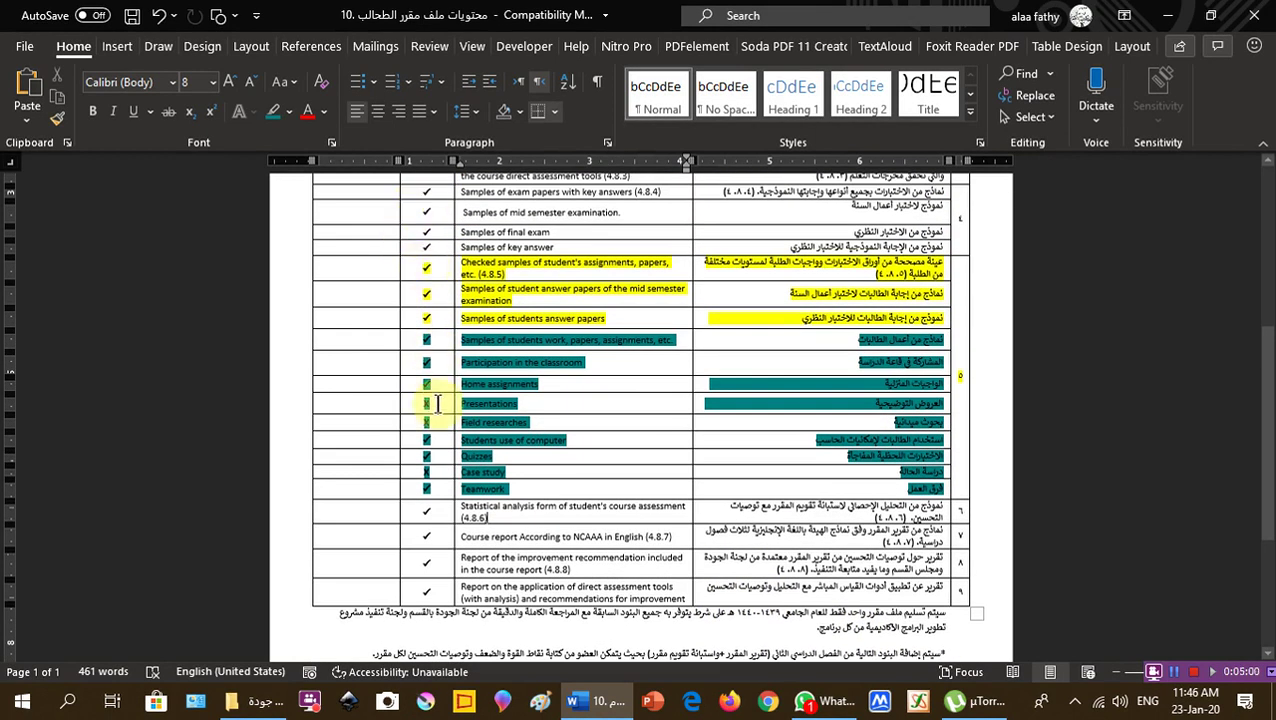
scroll(448, 456, up, 3)
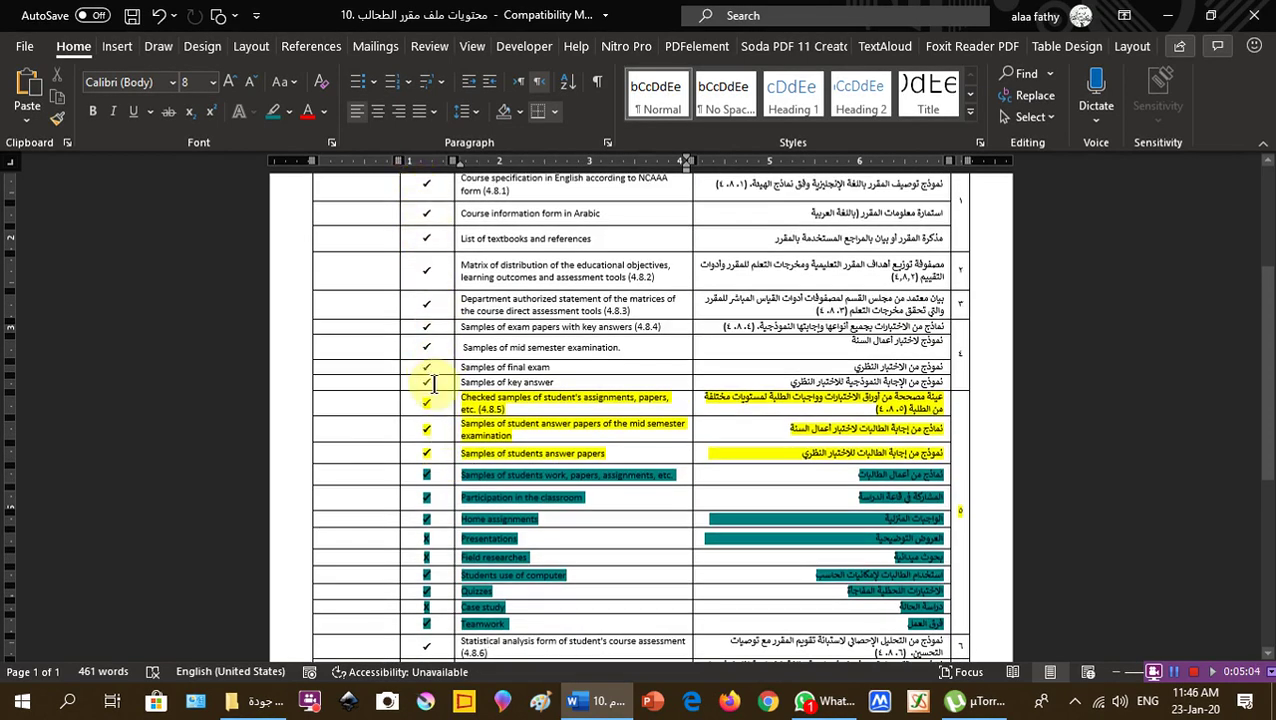
Step: Review the whole course file contents checklist again, from items 1 to 4 through the highlighted item 5 rows down to items 6 to 9
scroll(428, 350, down, 3)
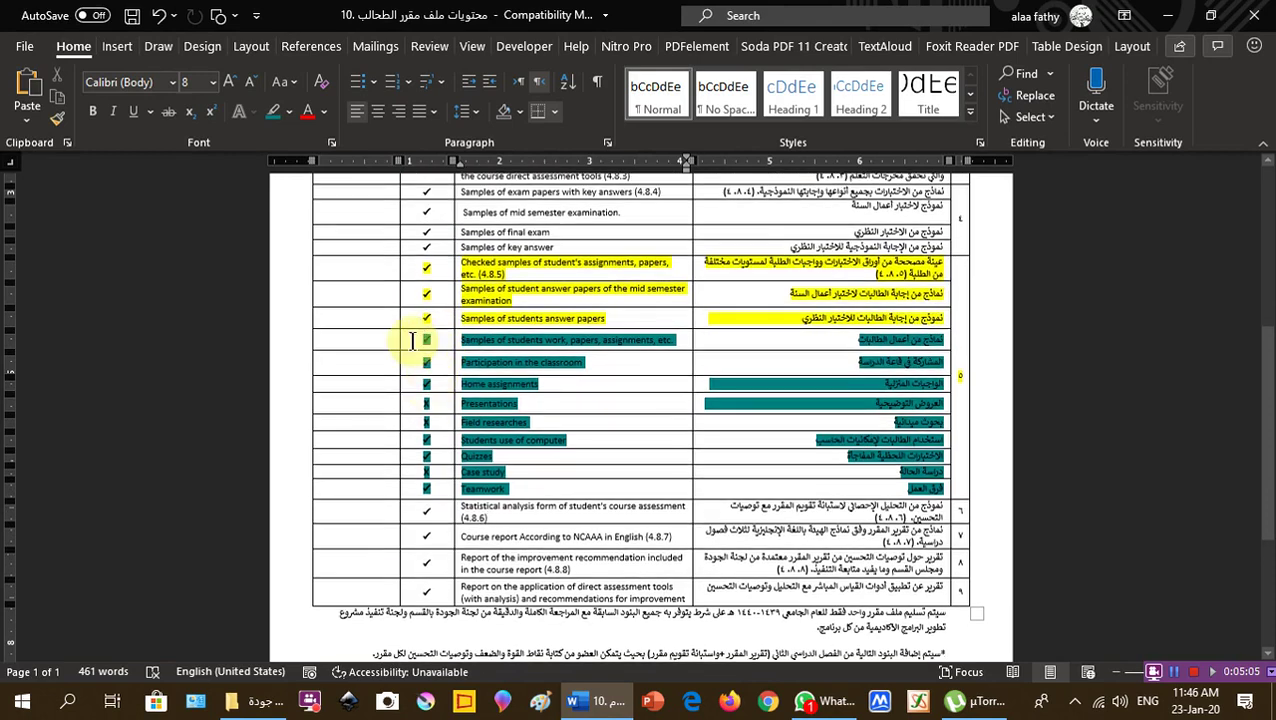
scroll(452, 375, up, 3)
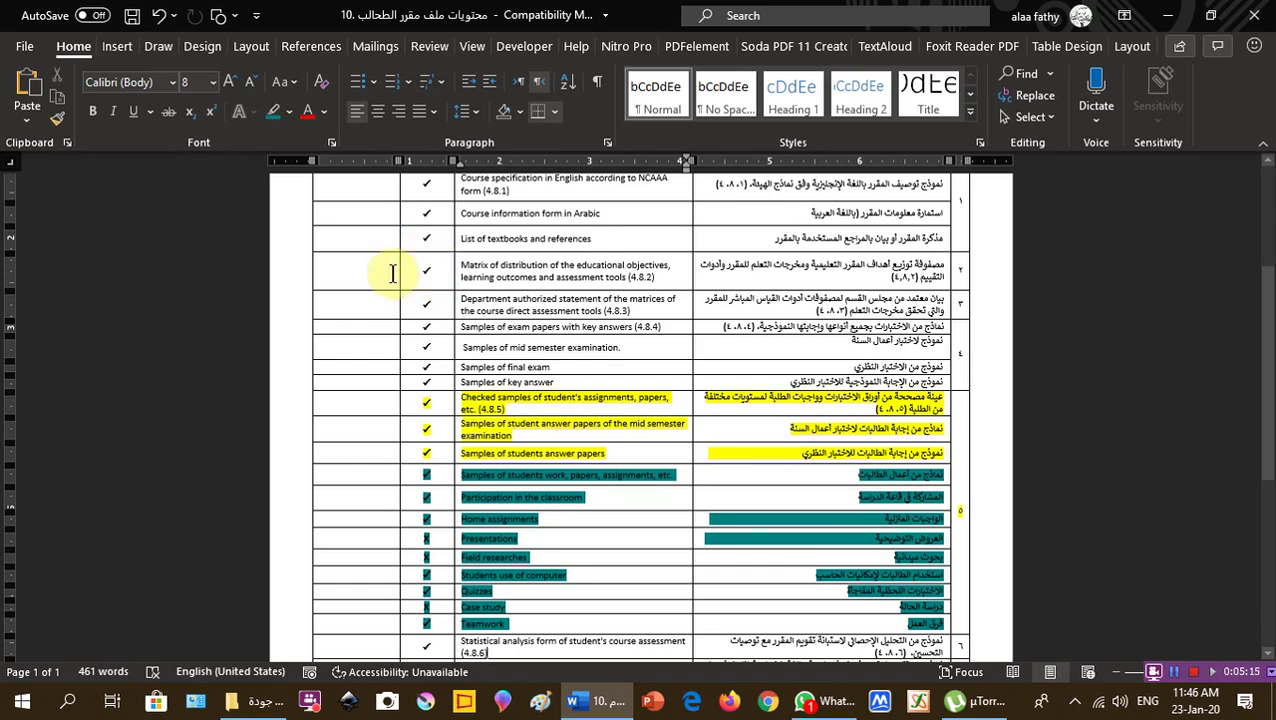
scroll(362, 270, up, 3)
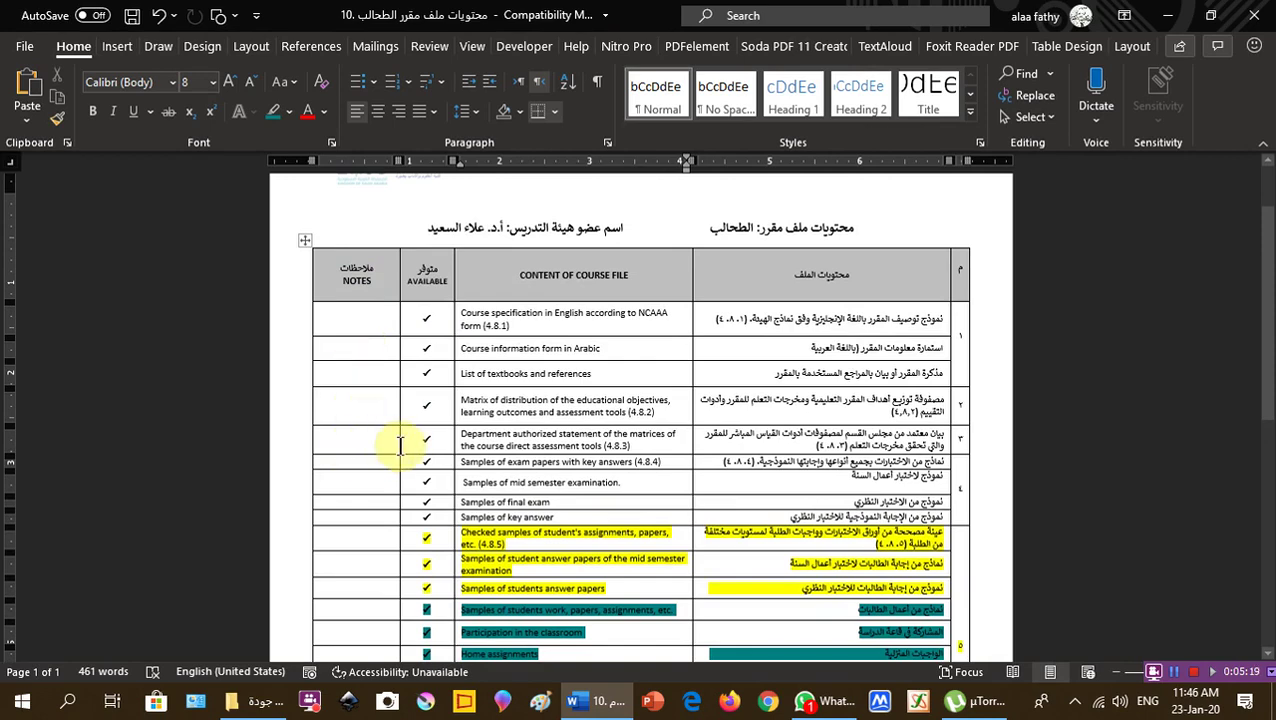
scroll(453, 430, down, 3)
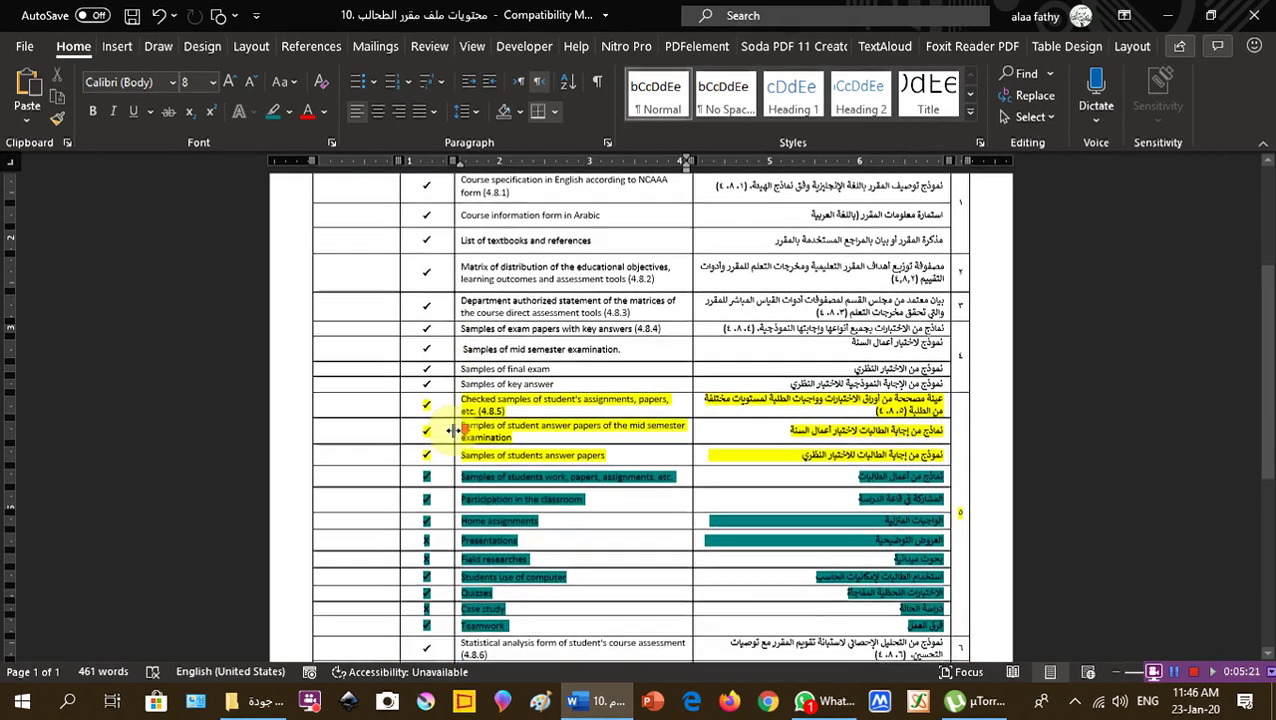
scroll(453, 430, down, 1)
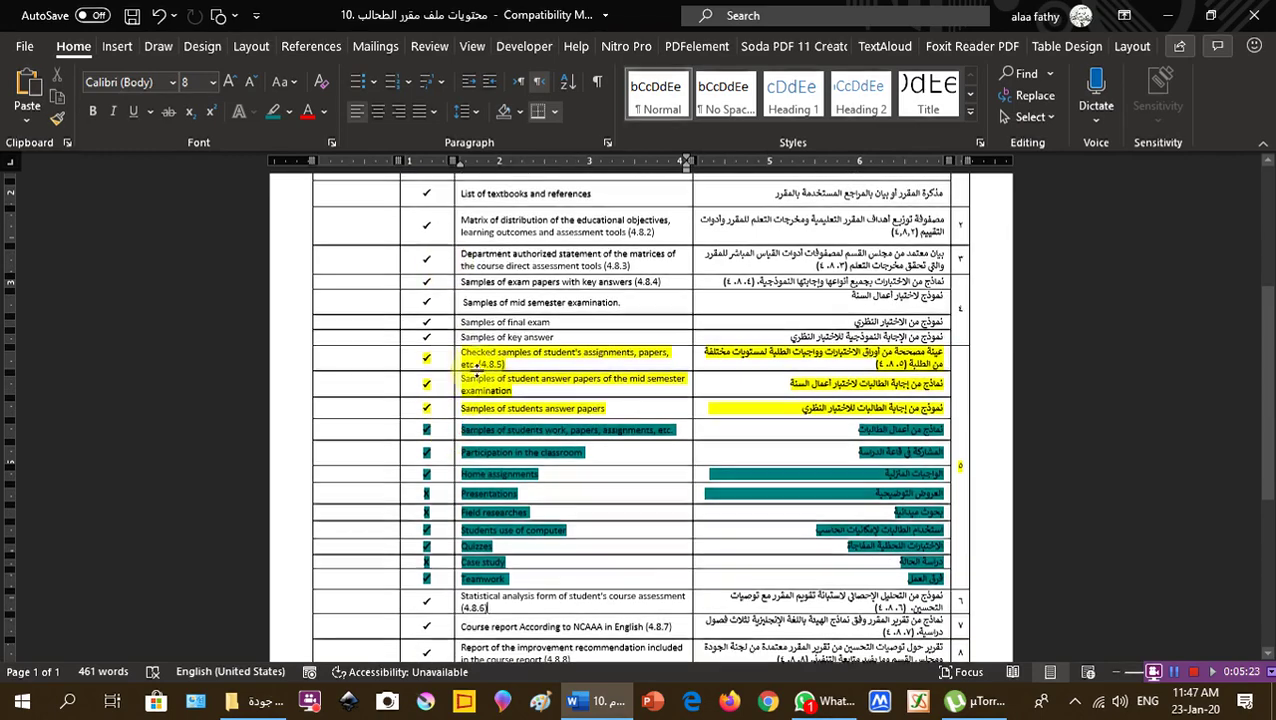
scroll(478, 370, down, 2)
scroll(496, 366, down, 3)
scroll(496, 366, up, 2)
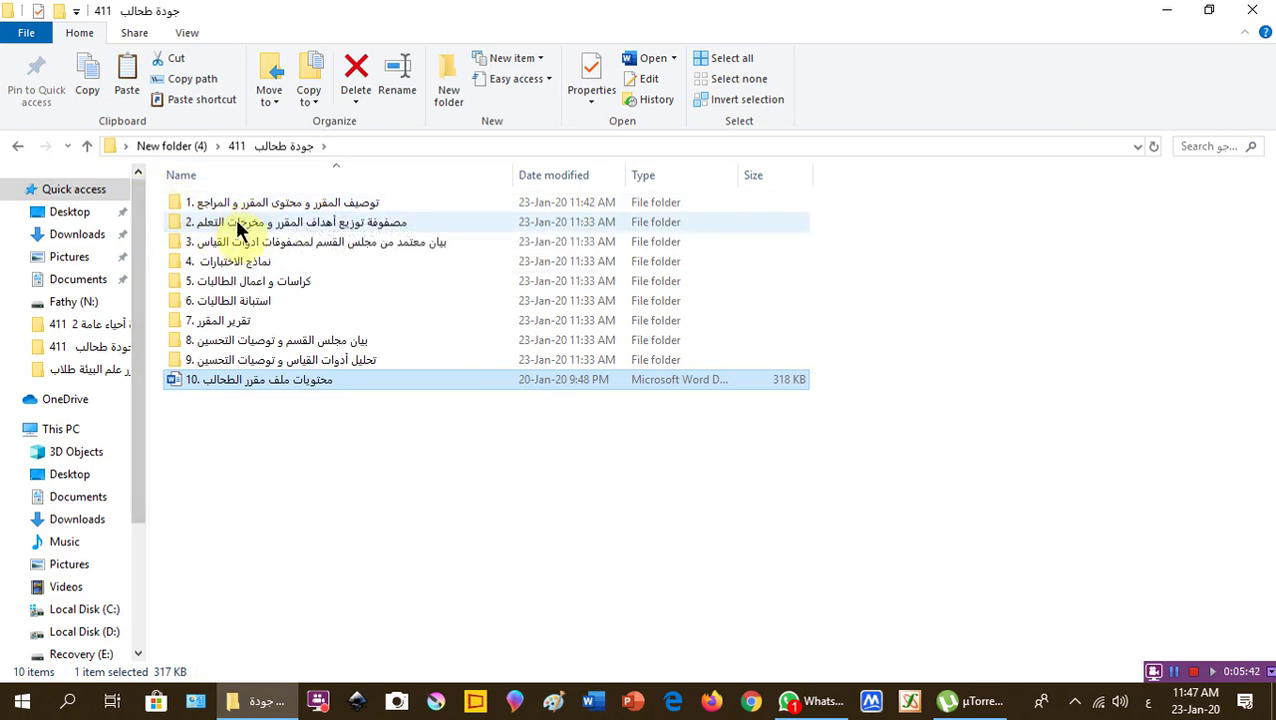
Step: In the course quality folder, open the document "اعتماد توصيف مقرر 411" from subfolder 1.1 of folder 1
double_click(298, 204)
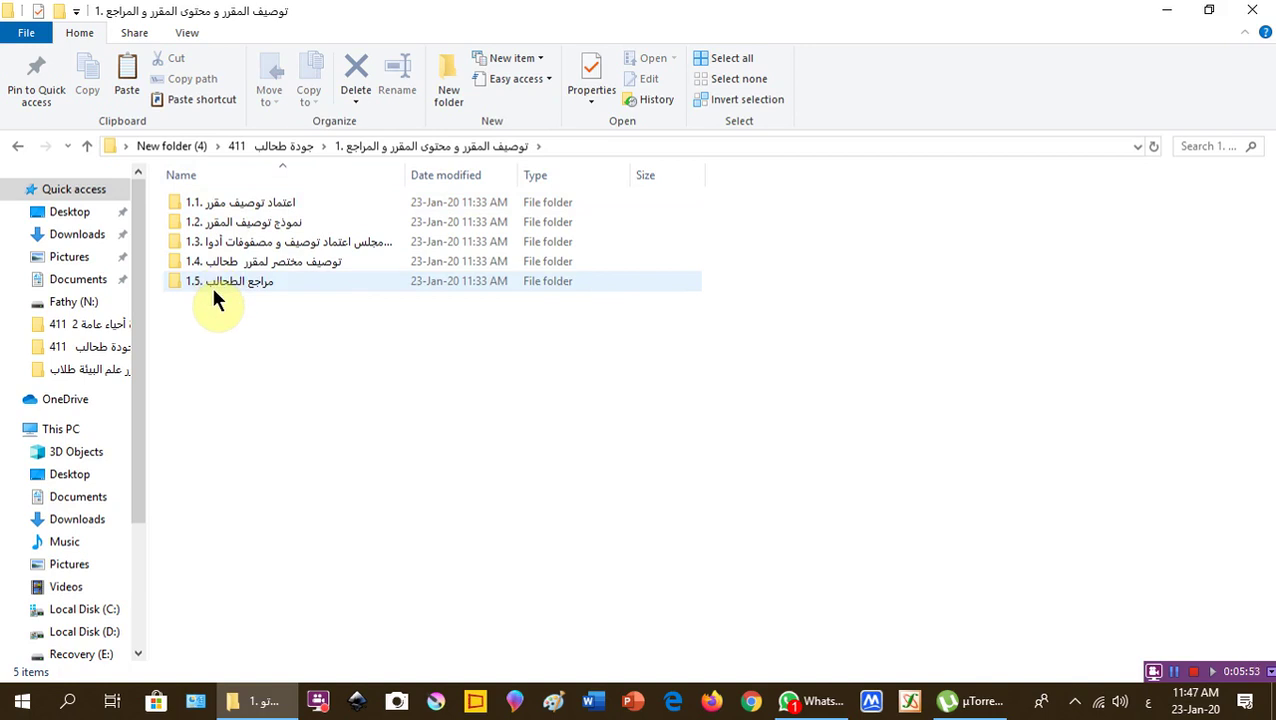
double_click(245, 197)
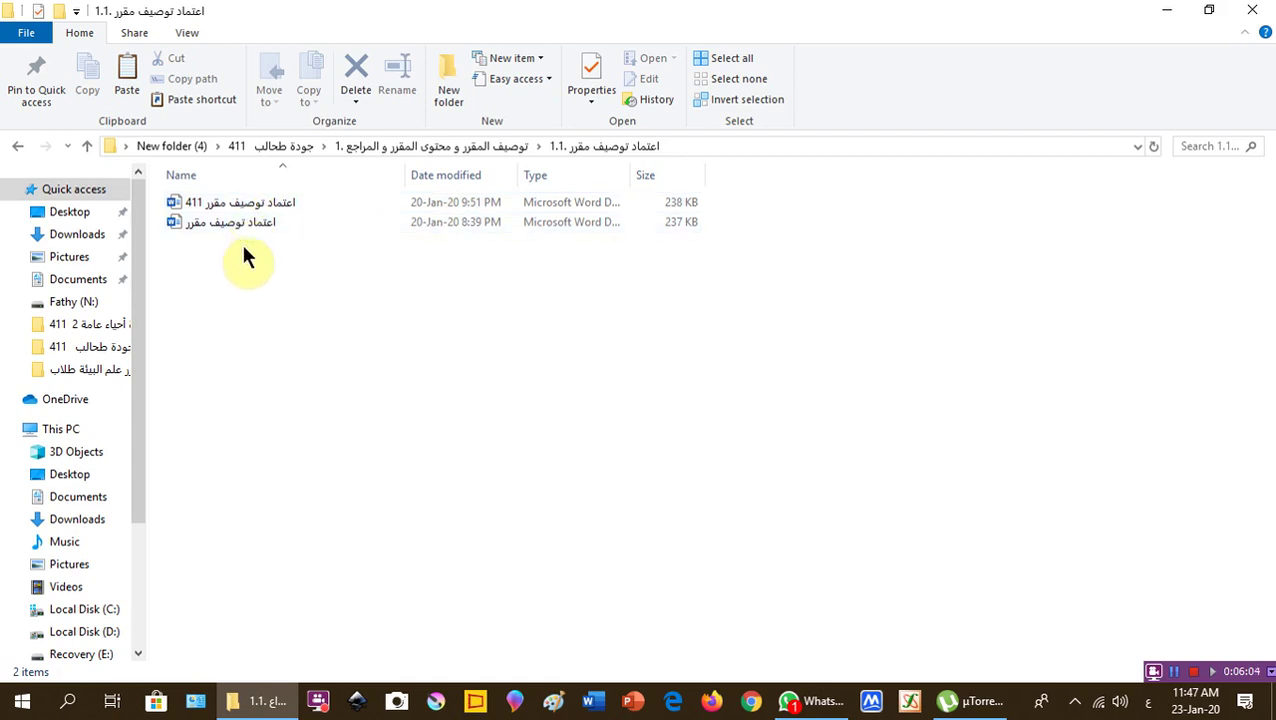
double_click(258, 203)
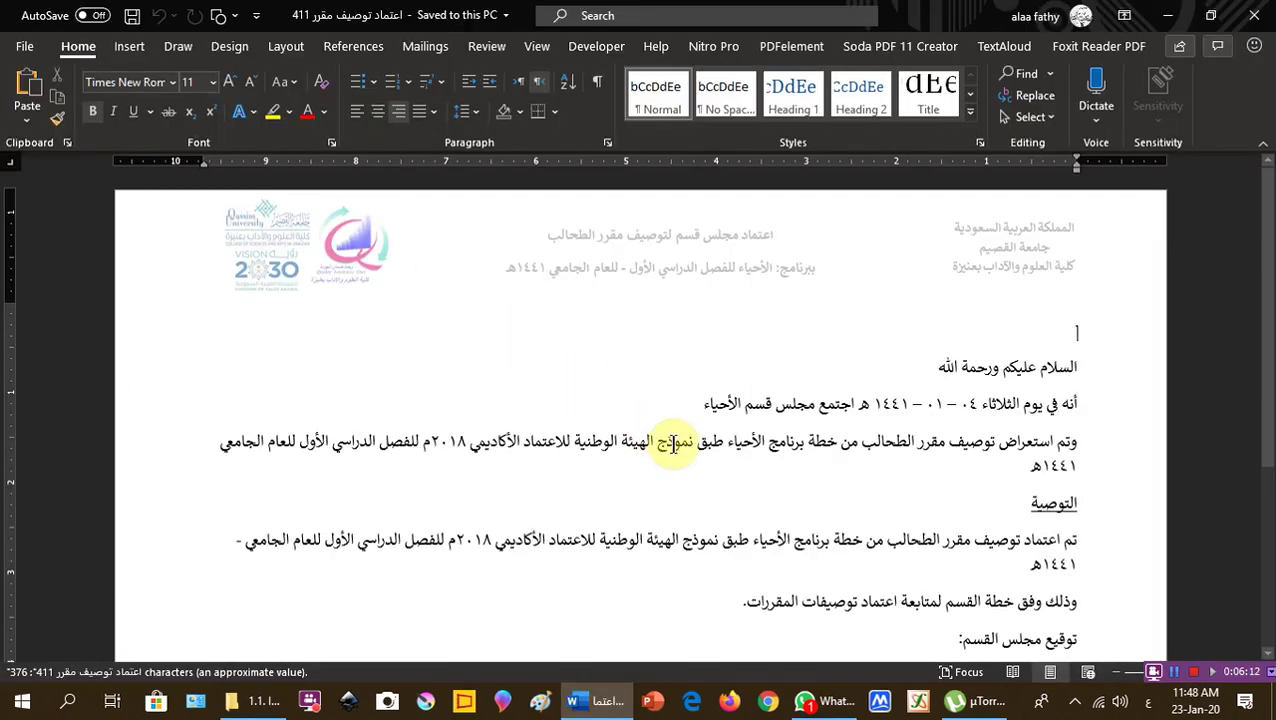
Step: Highlight the course name "الطحالب" in teal in both the review paragraph and the recommendation paragraph, and check the rest of the page
scroll(826, 470, down, 1)
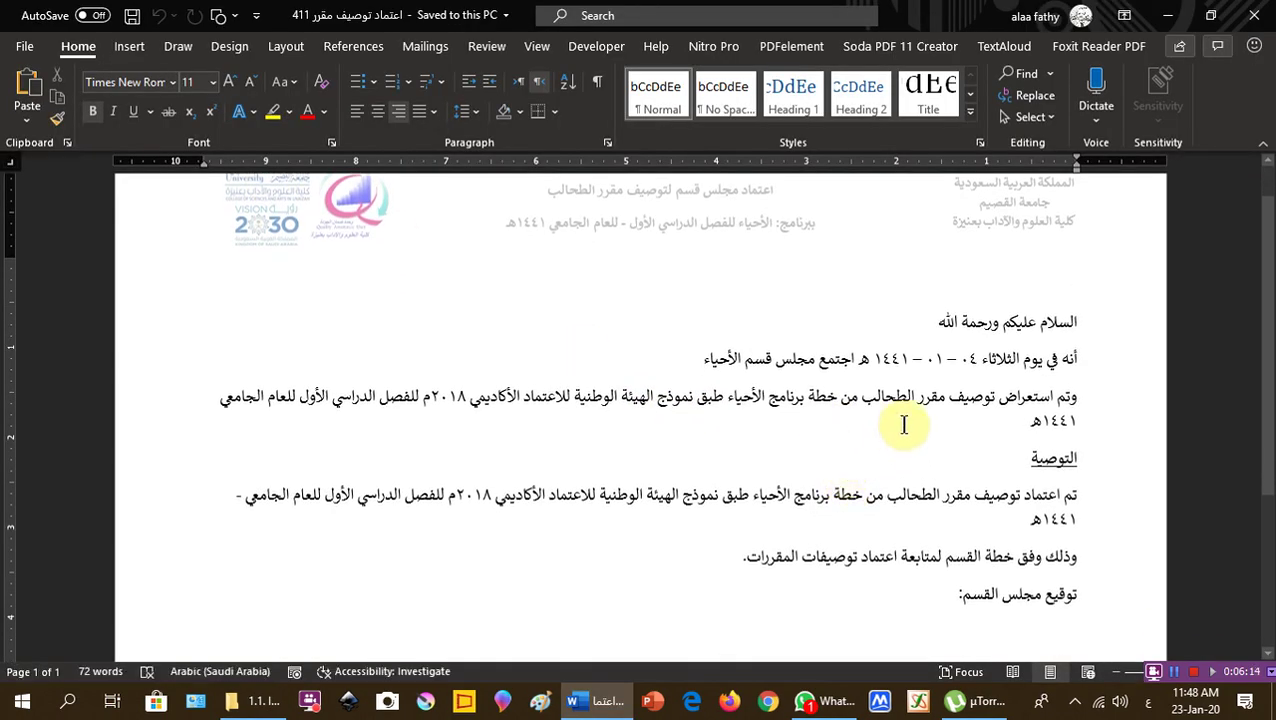
double_click(886, 395)
click(981, 366)
click(1036, 415)
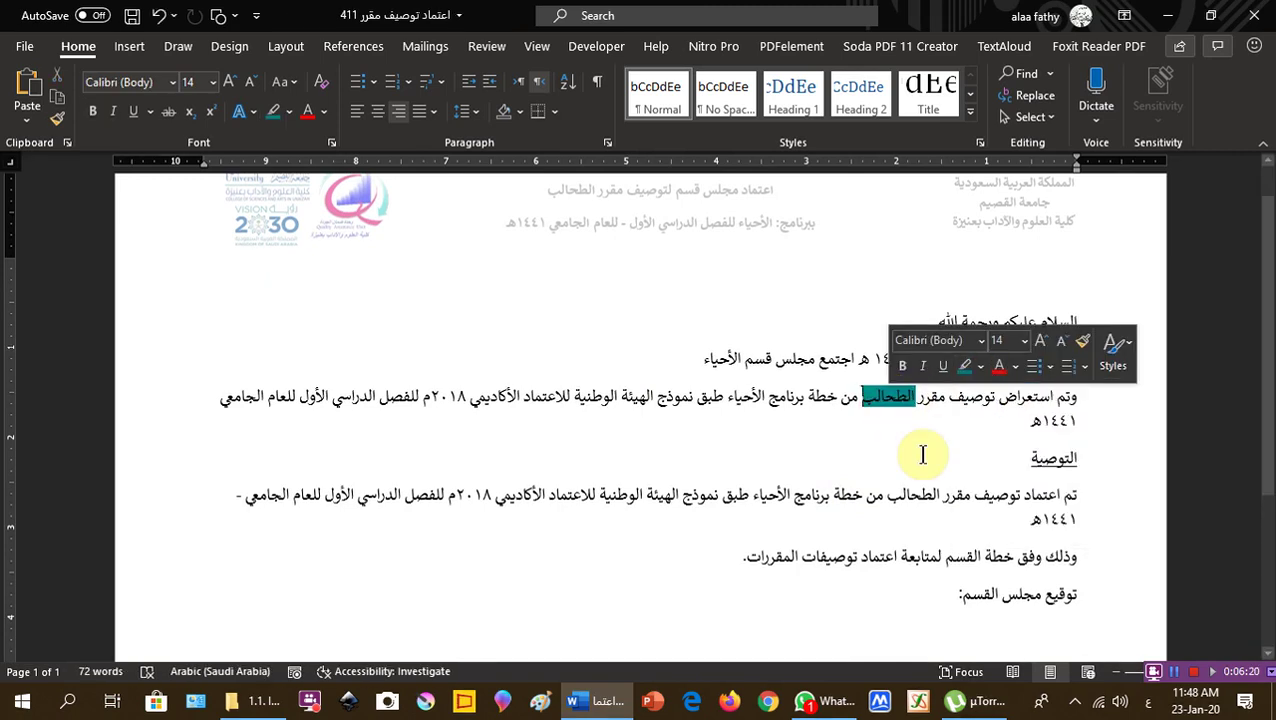
scroll(749, 464, down, 2)
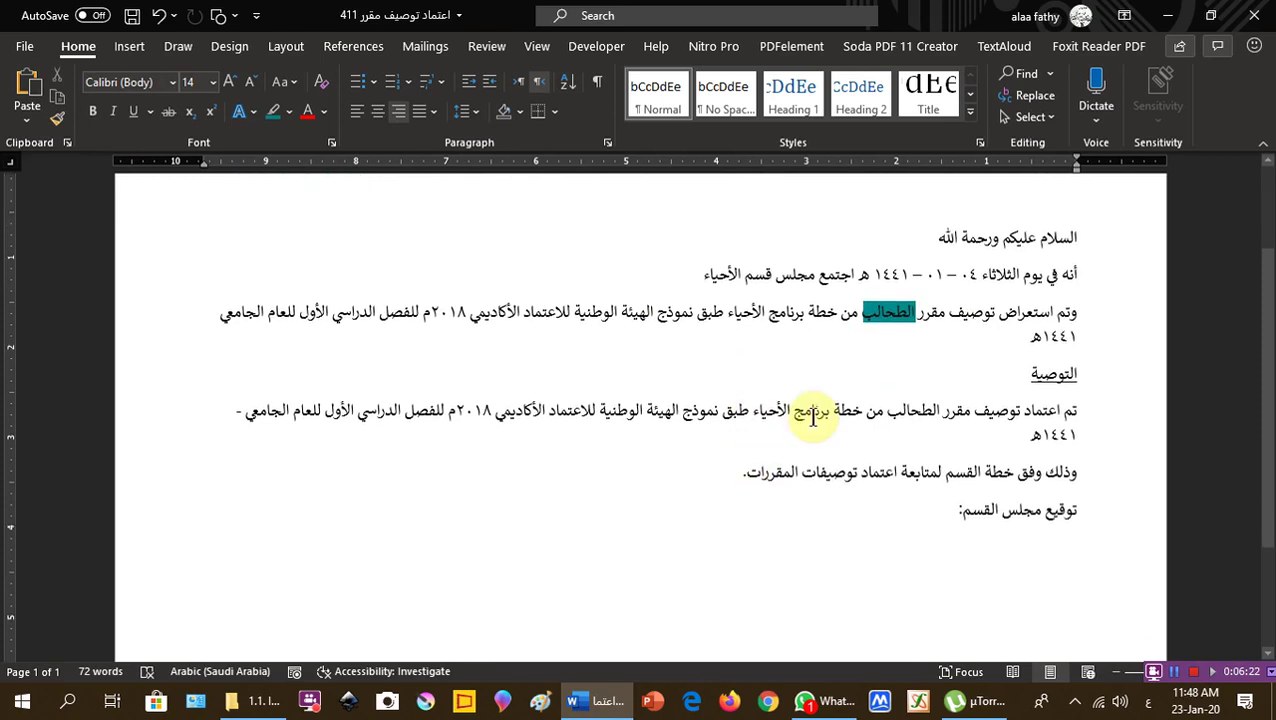
click(908, 404)
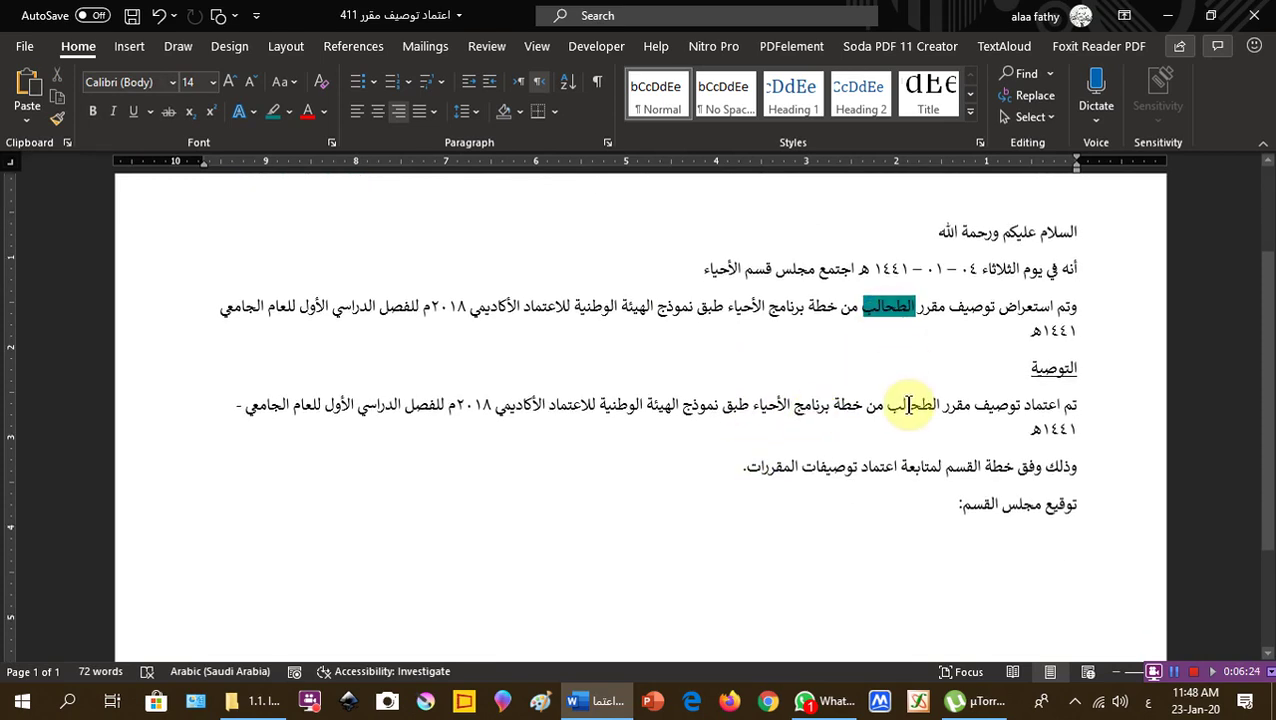
double_click(908, 404)
click(981, 366)
click(597, 430)
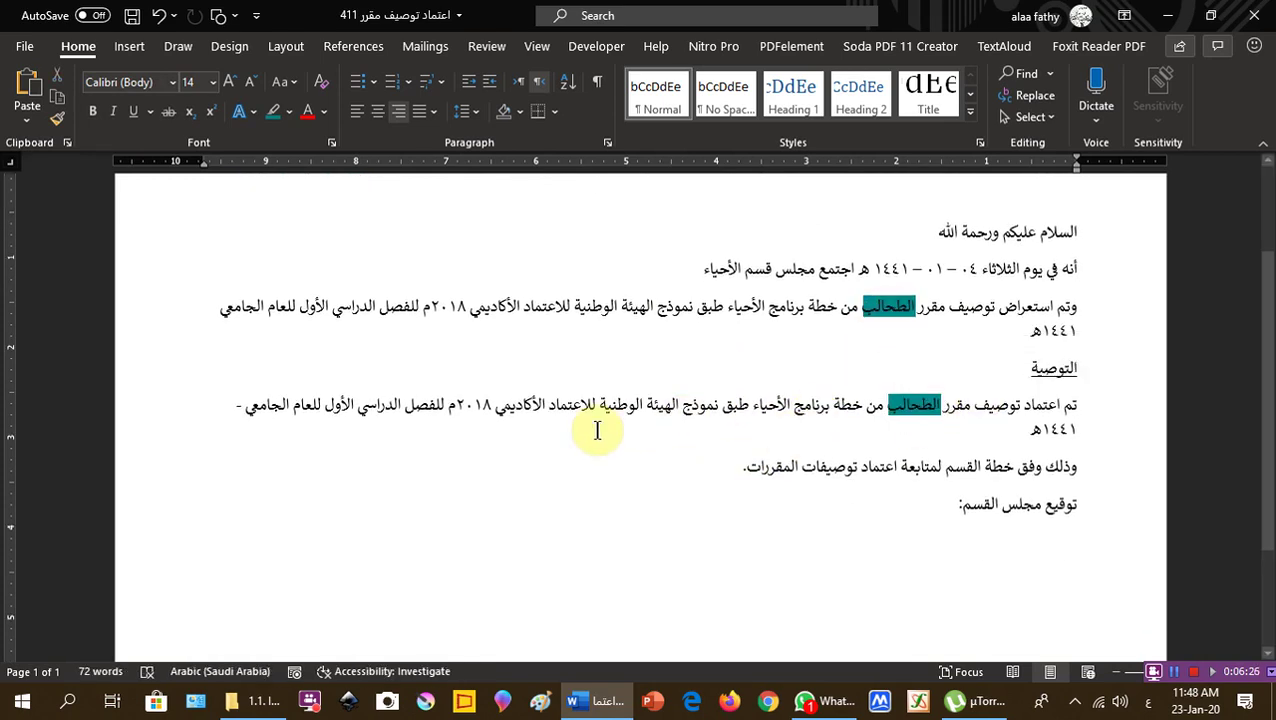
scroll(597, 430, down, 3)
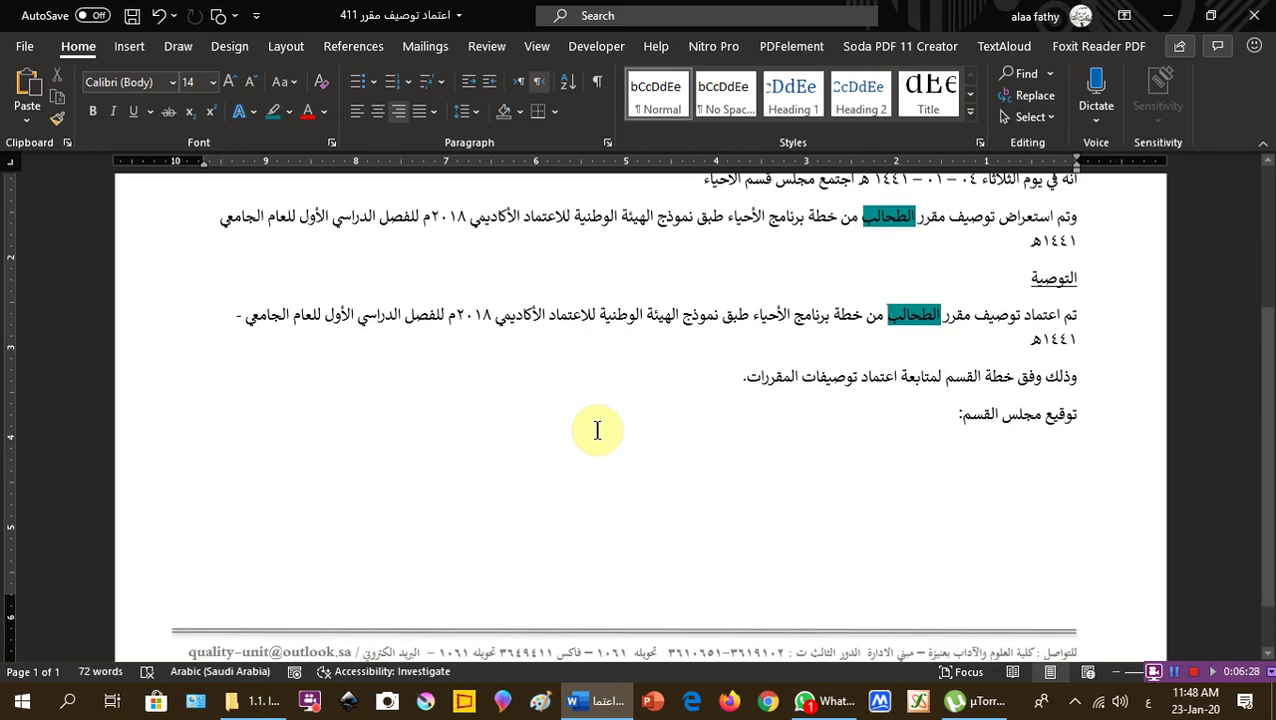
scroll(597, 430, down, 1)
scroll(700, 450, up, 5)
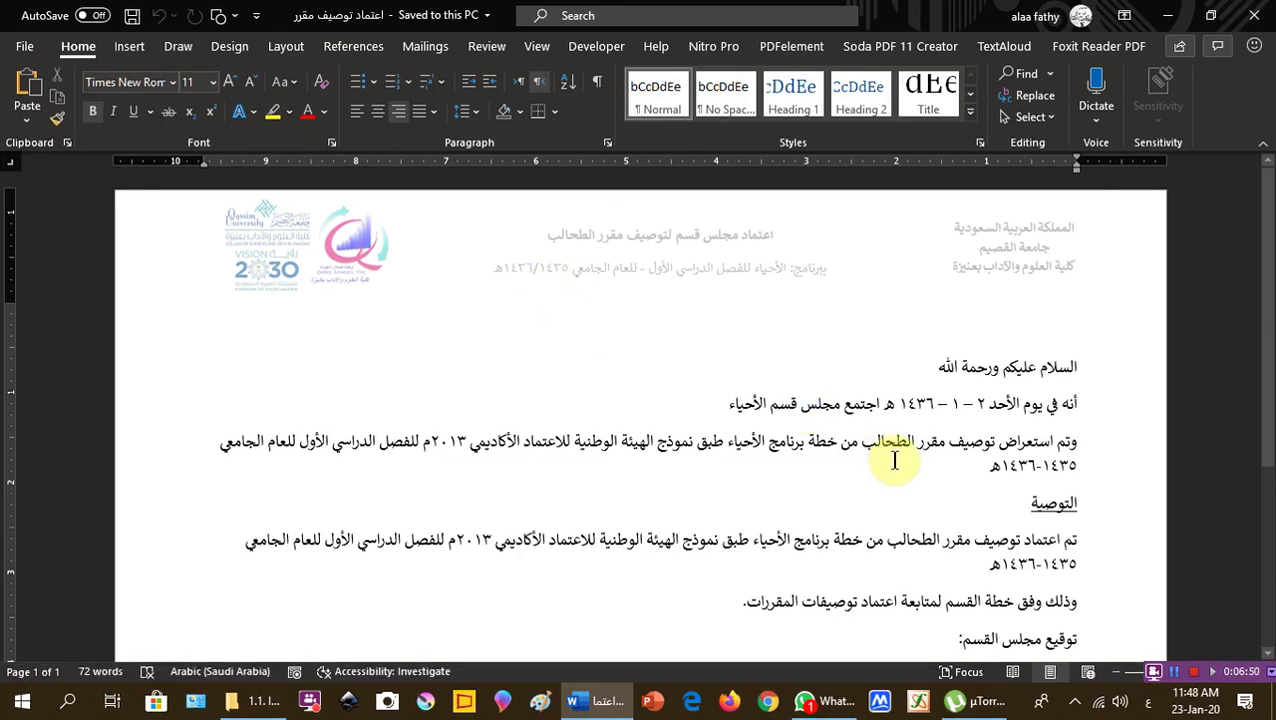
Step: Highlight "الطحالب" in teal in both body paragraphs of the document "اعتماد توصيف مقرر", and close it with the changes saved
scroll(896, 459, down, 3)
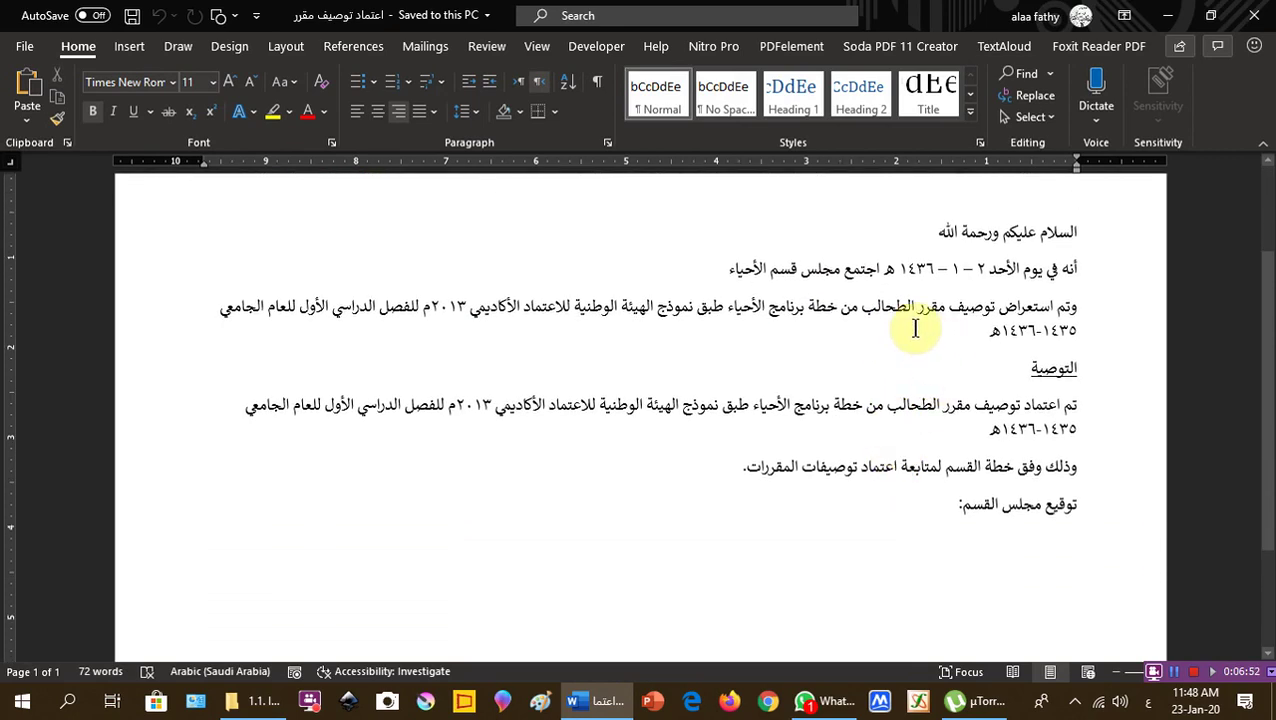
double_click(886, 304)
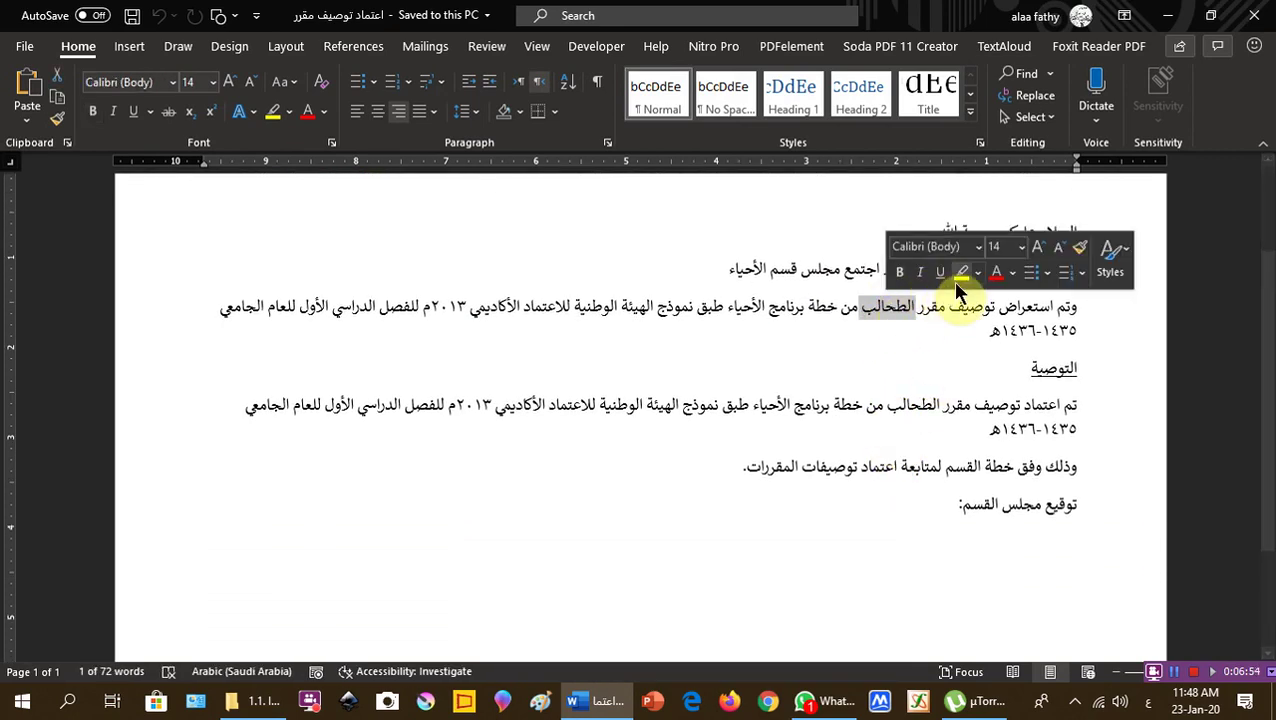
click(978, 281)
click(1008, 326)
double_click(910, 405)
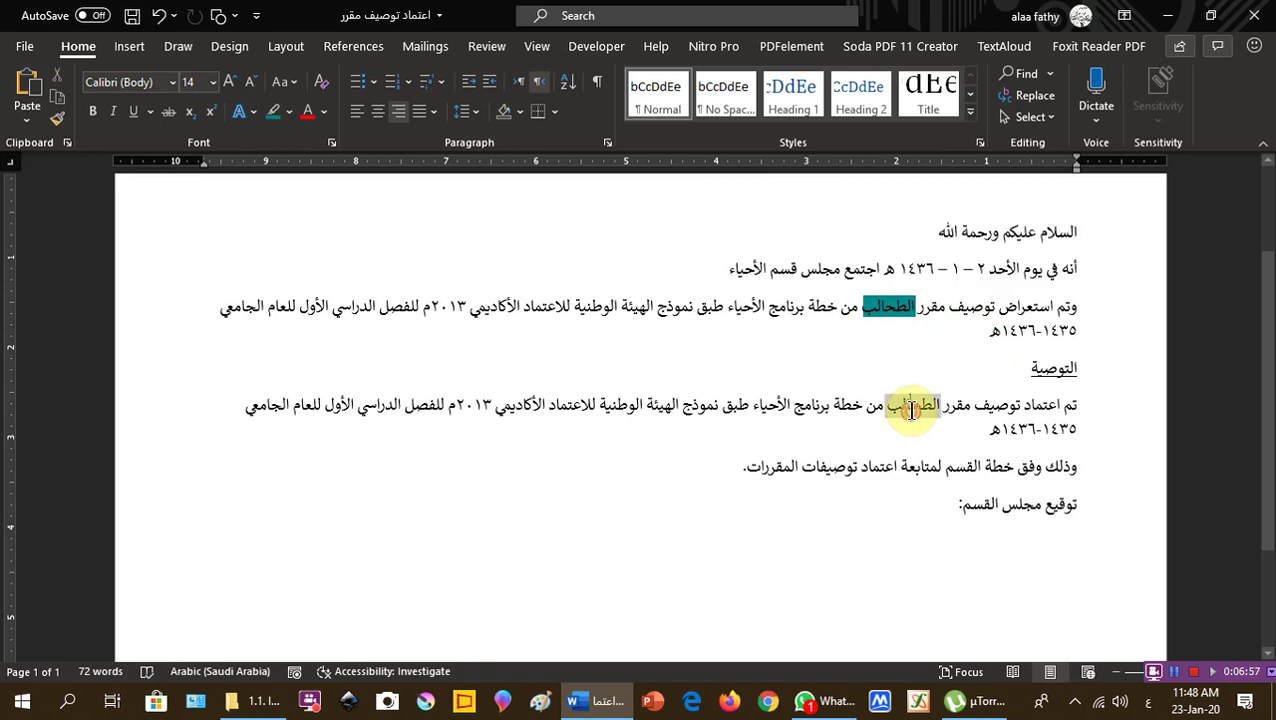
click(986, 378)
click(895, 440)
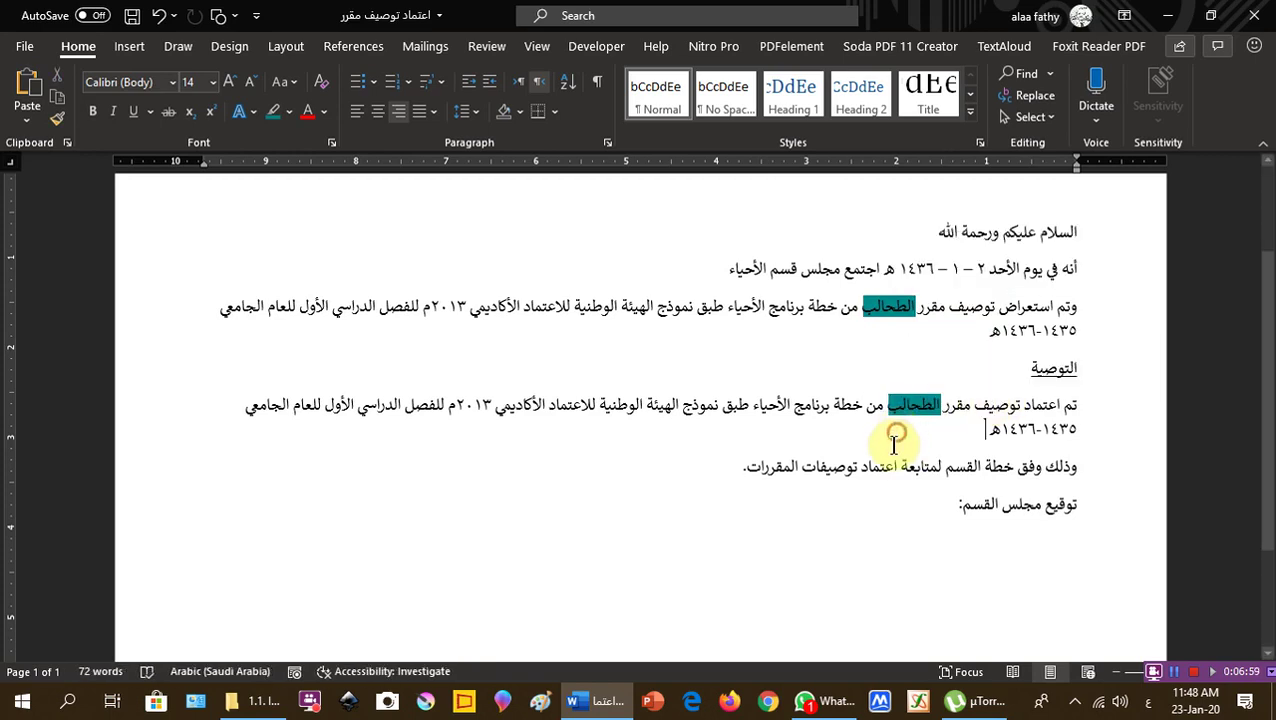
scroll(894, 446, down, 3)
scroll(894, 446, up, 5)
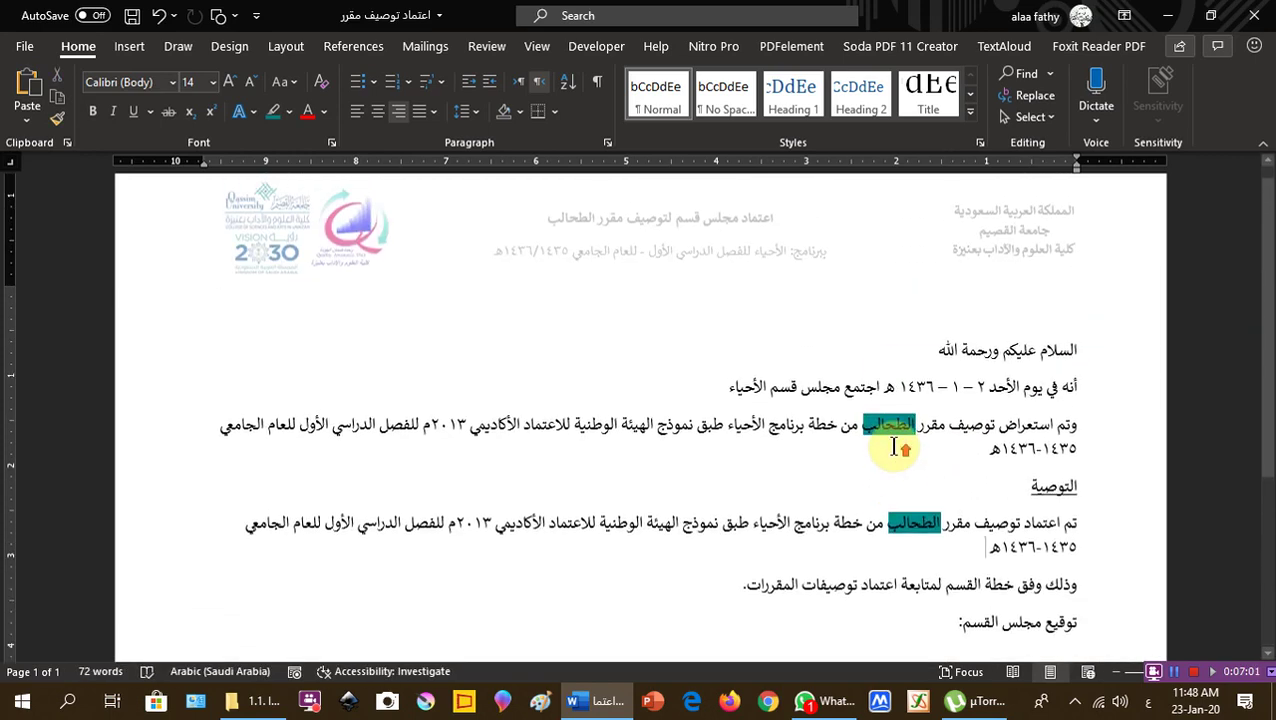
click(1254, 15)
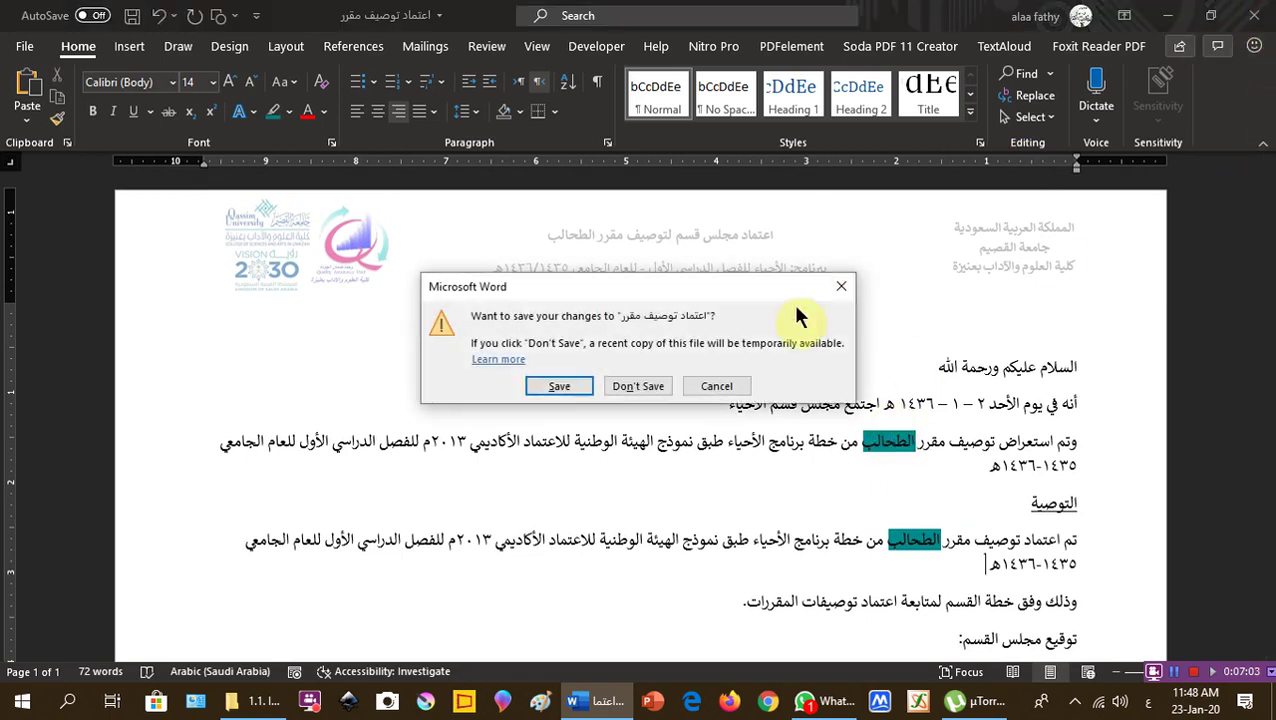
click(580, 386)
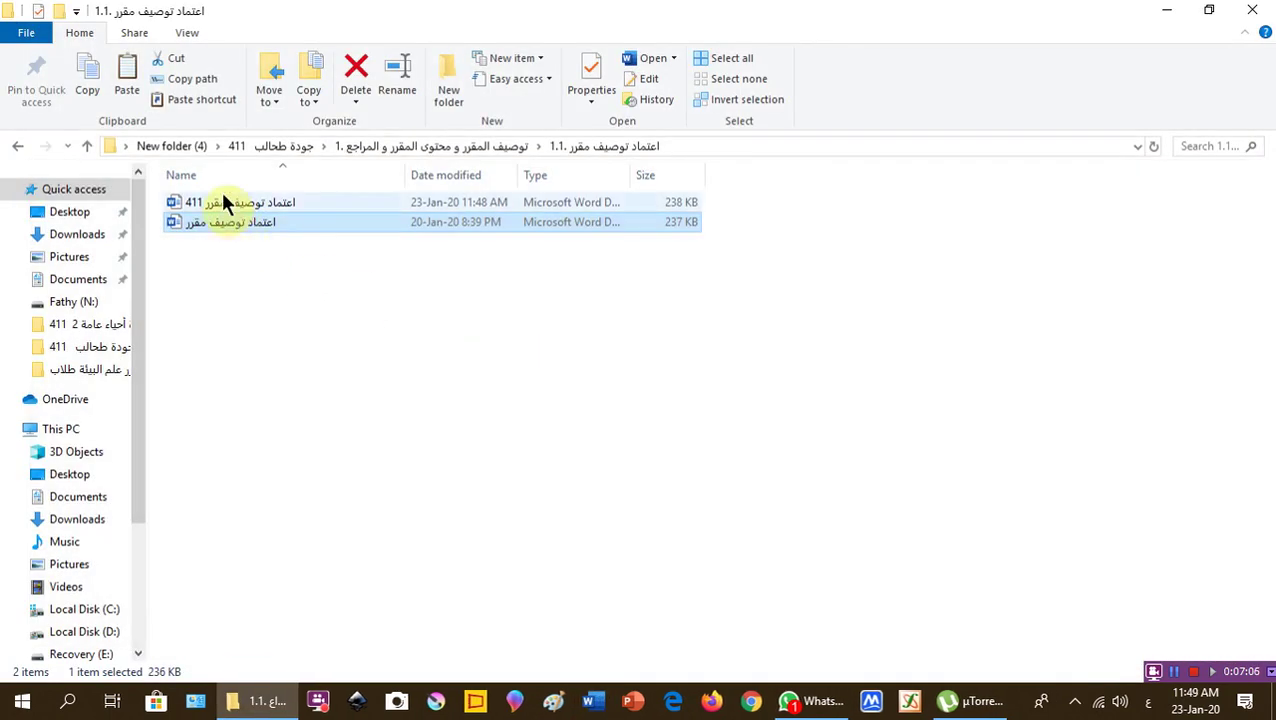
Step: Open the course specification document "توصيف مقرر طحالب انجليزي 411" from subfolder 1.2 of folder 1
click(87, 146)
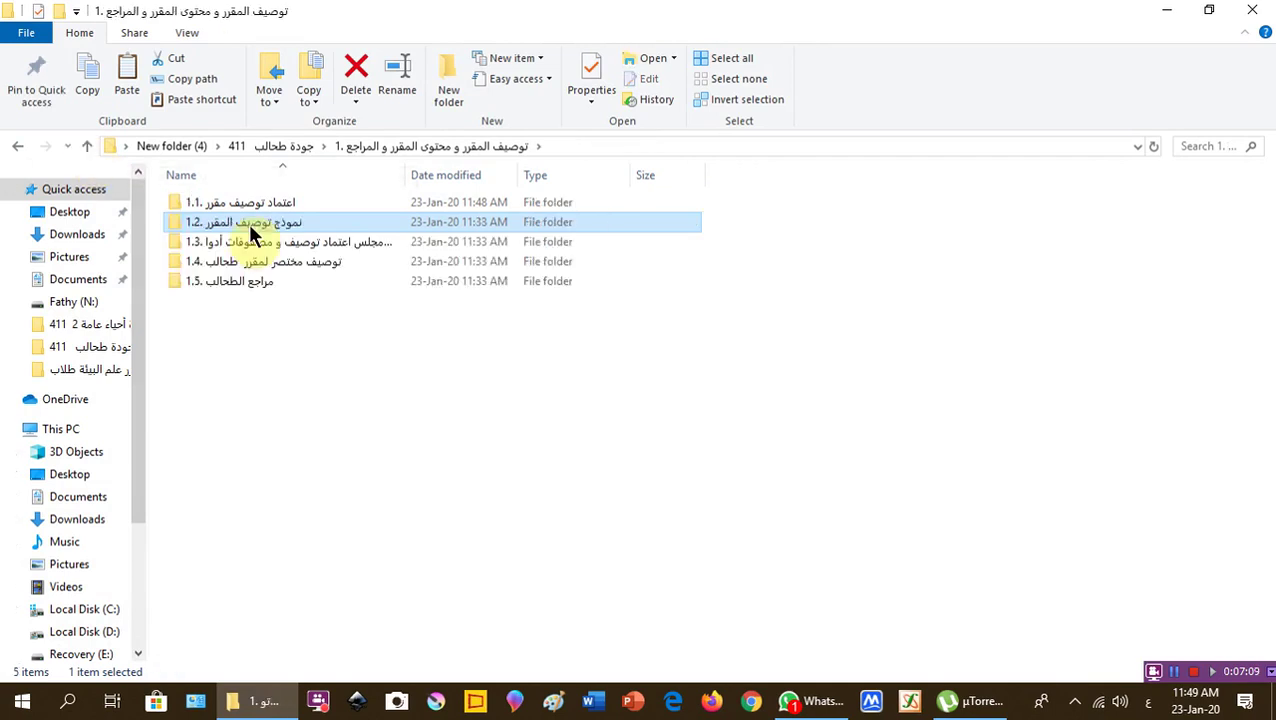
double_click(248, 222)
double_click(300, 202)
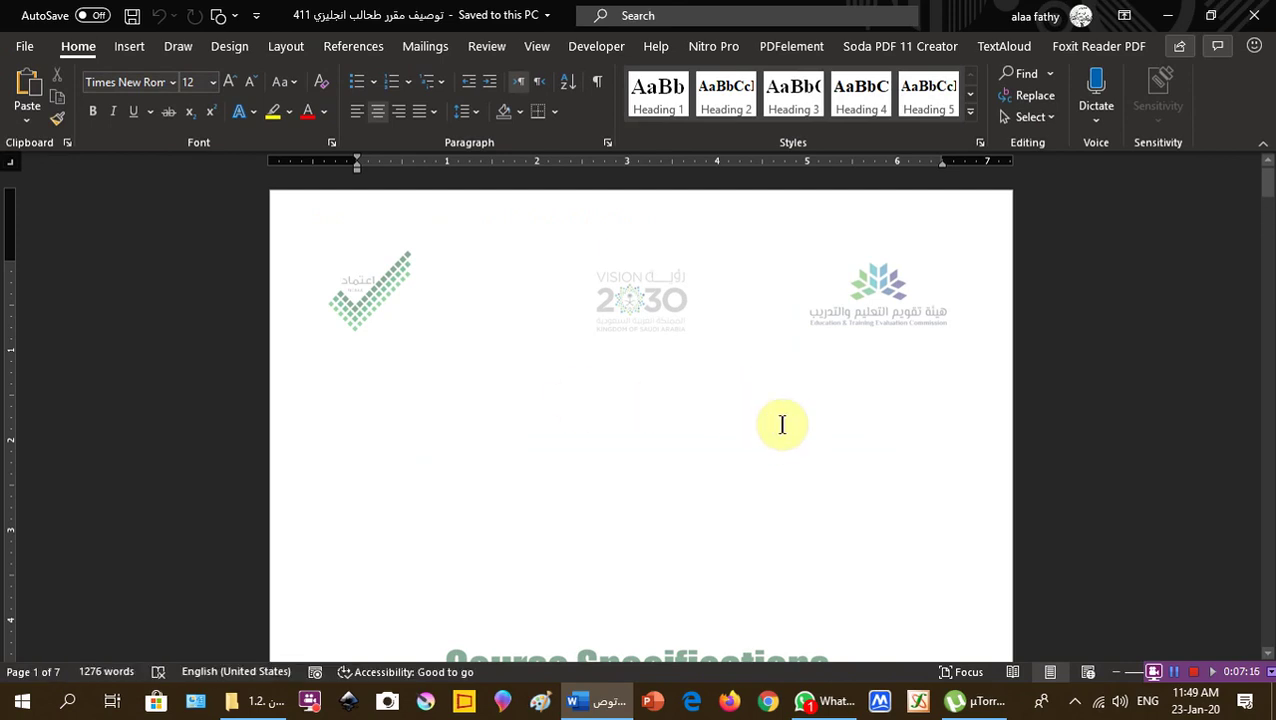
Step: Examine the cover page logos and the Course Specifications table, and close the document without saving changes
scroll(795, 433, down, 3)
scroll(795, 433, down, 4)
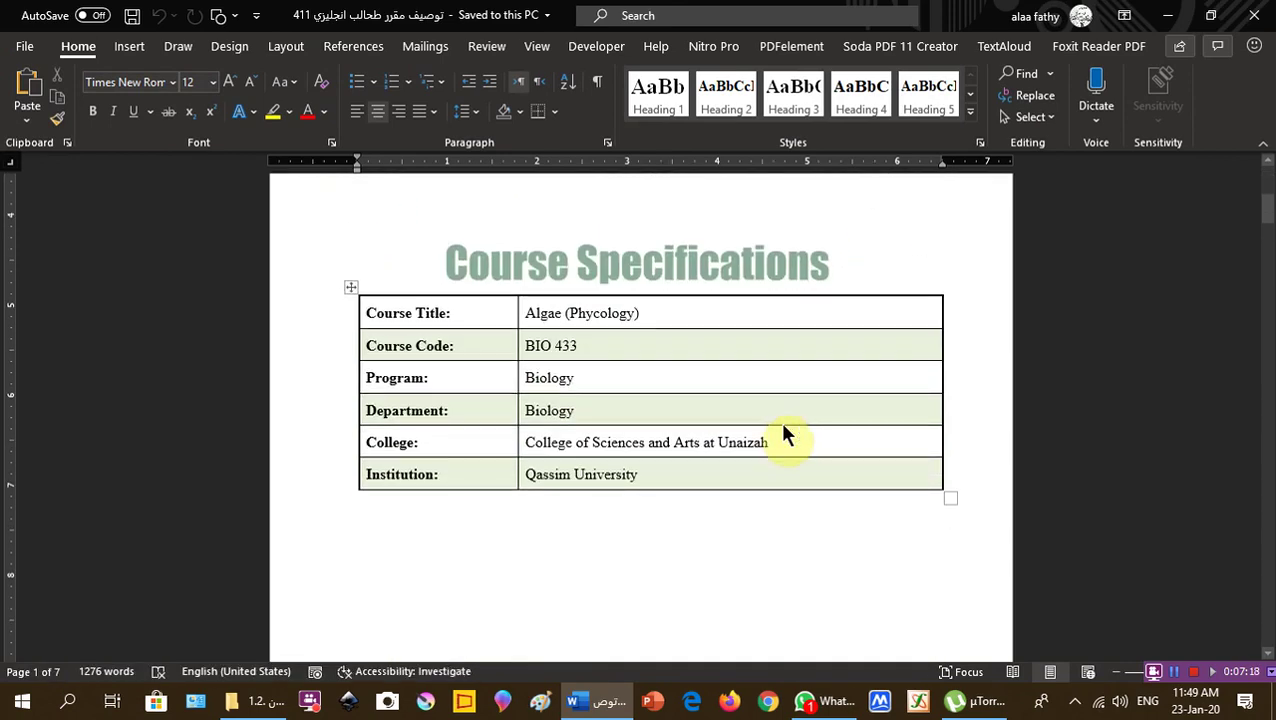
scroll(783, 433, down, 2)
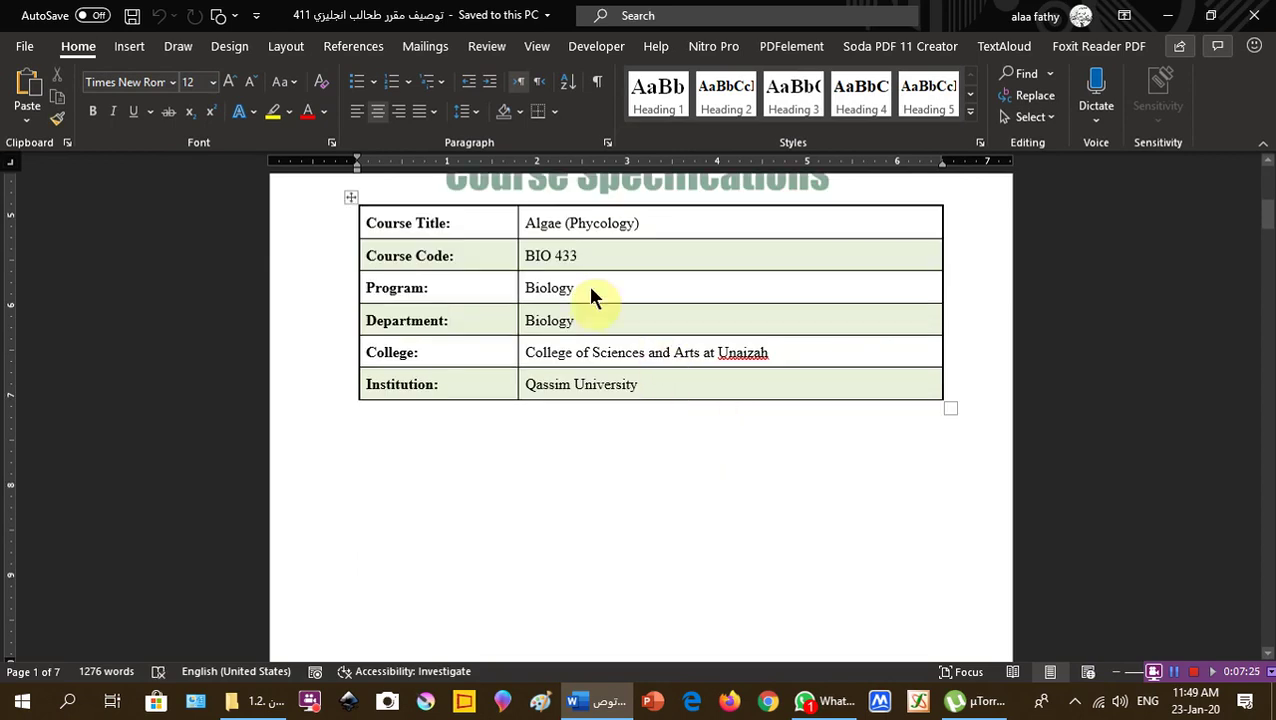
scroll(587, 414, up, 7)
scroll(587, 414, up, 1)
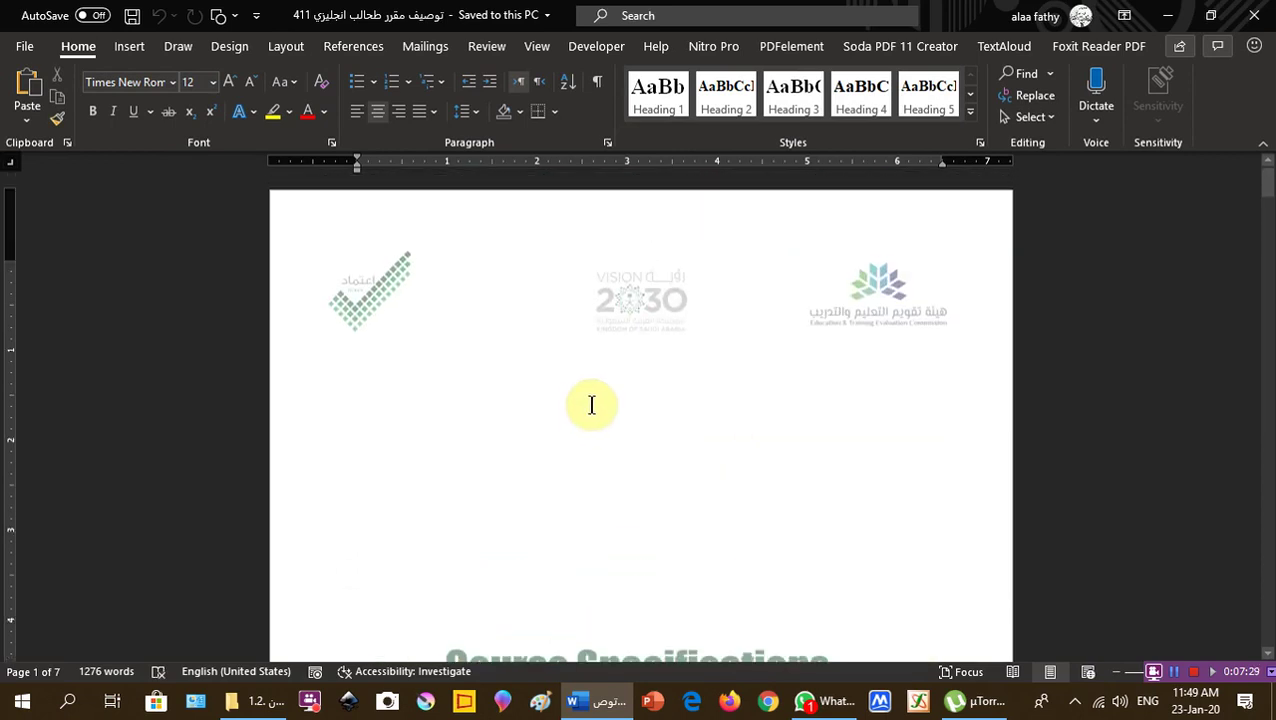
scroll(592, 413, down, 8)
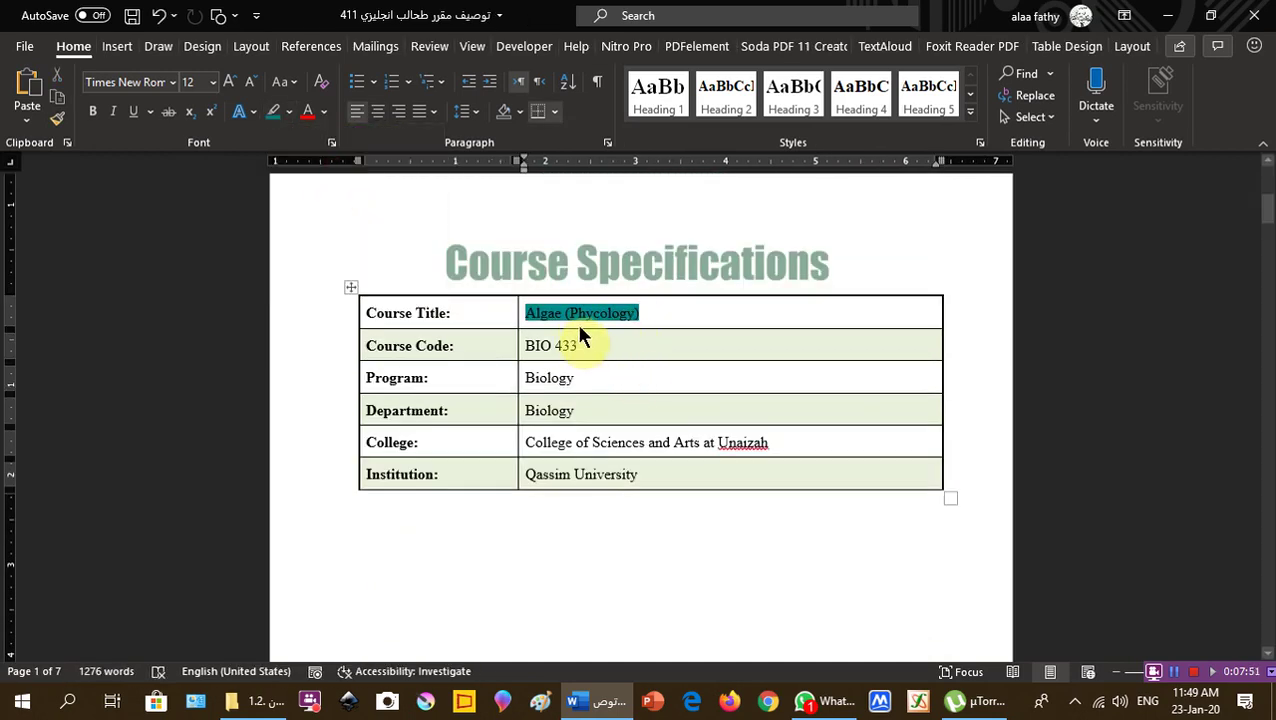
click(1254, 15)
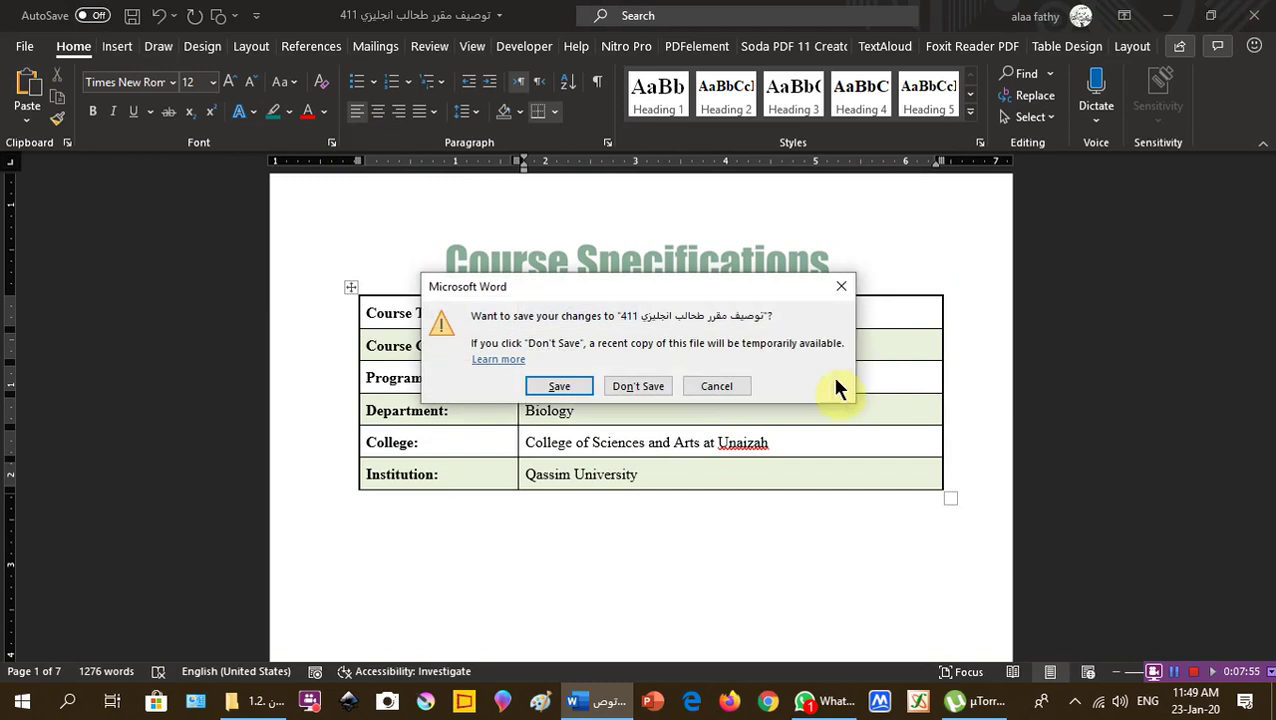
click(638, 388)
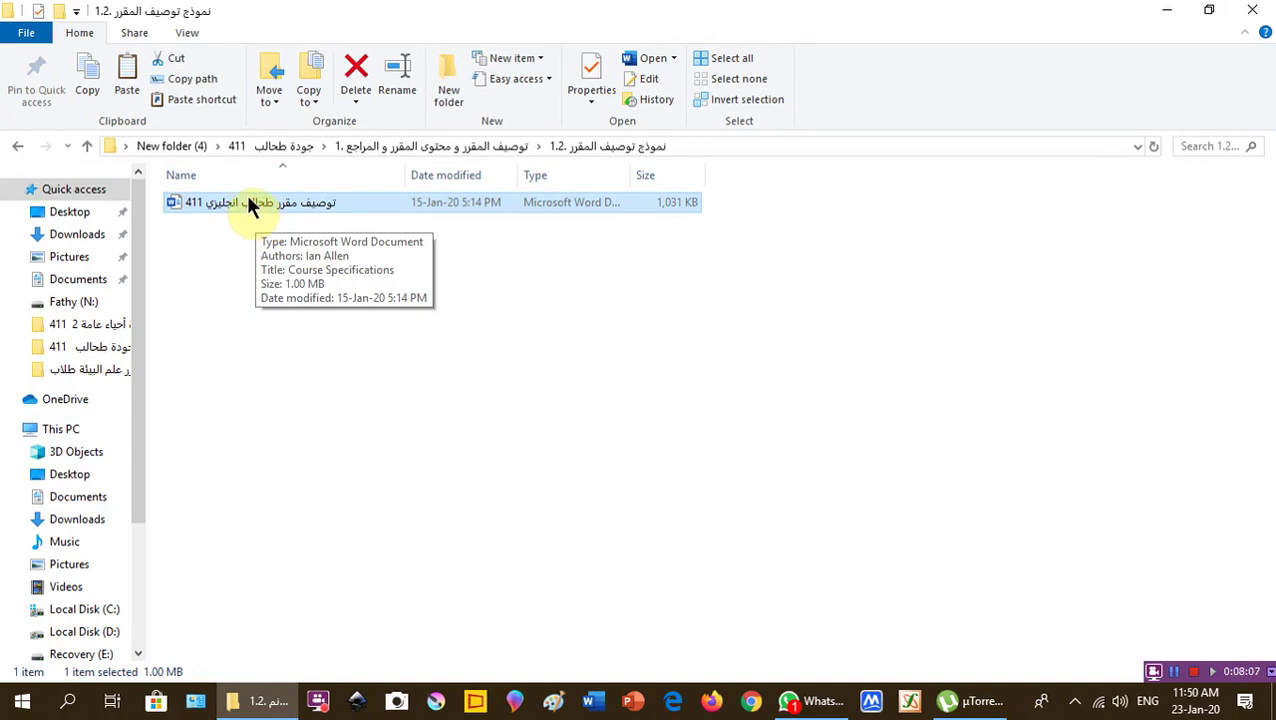
Step: Widen the Name column in folder 1 to fit the full subfolder names, recheck subfolder 1.2, and open subfolder 1.3
click(87, 146)
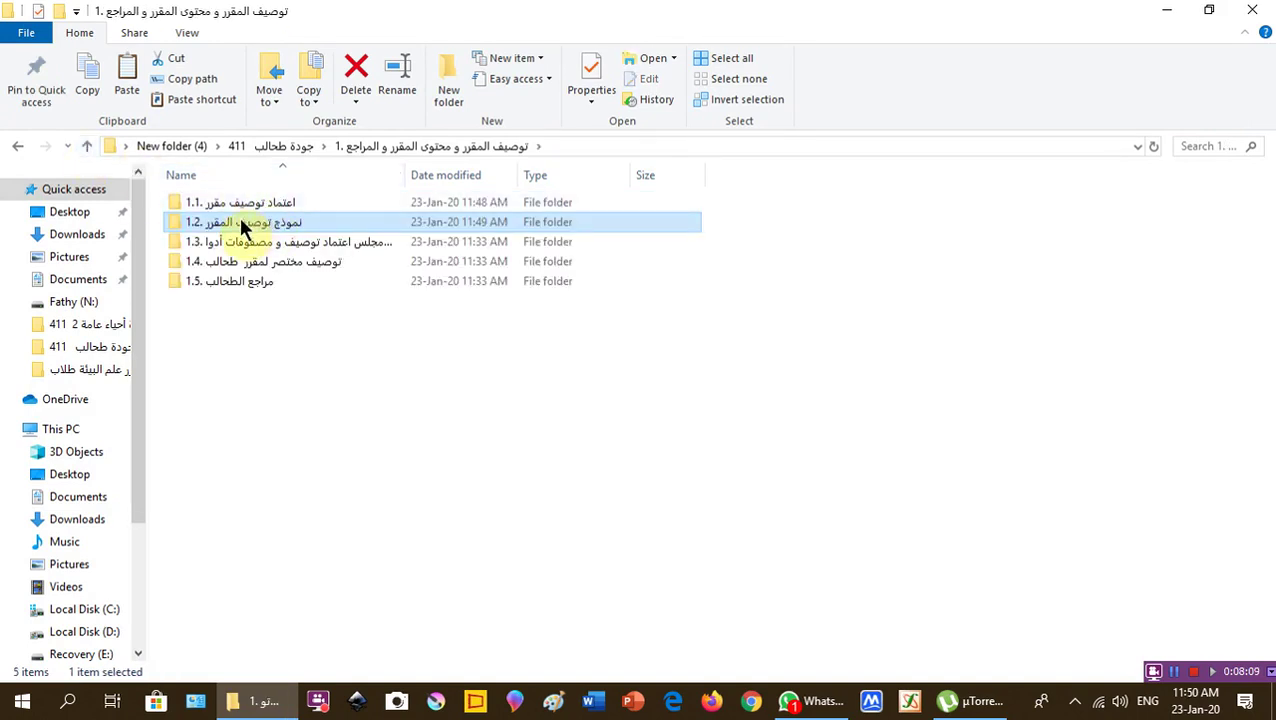
drag(405, 175, 476, 175)
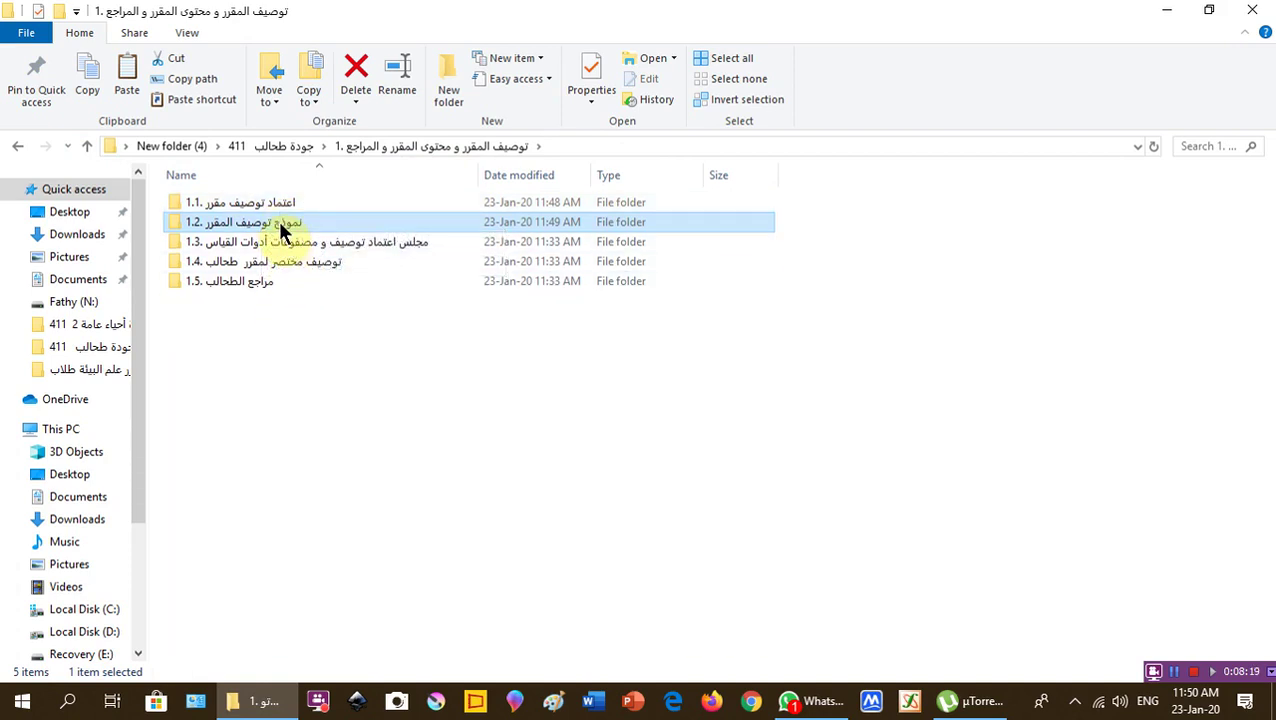
double_click(281, 226)
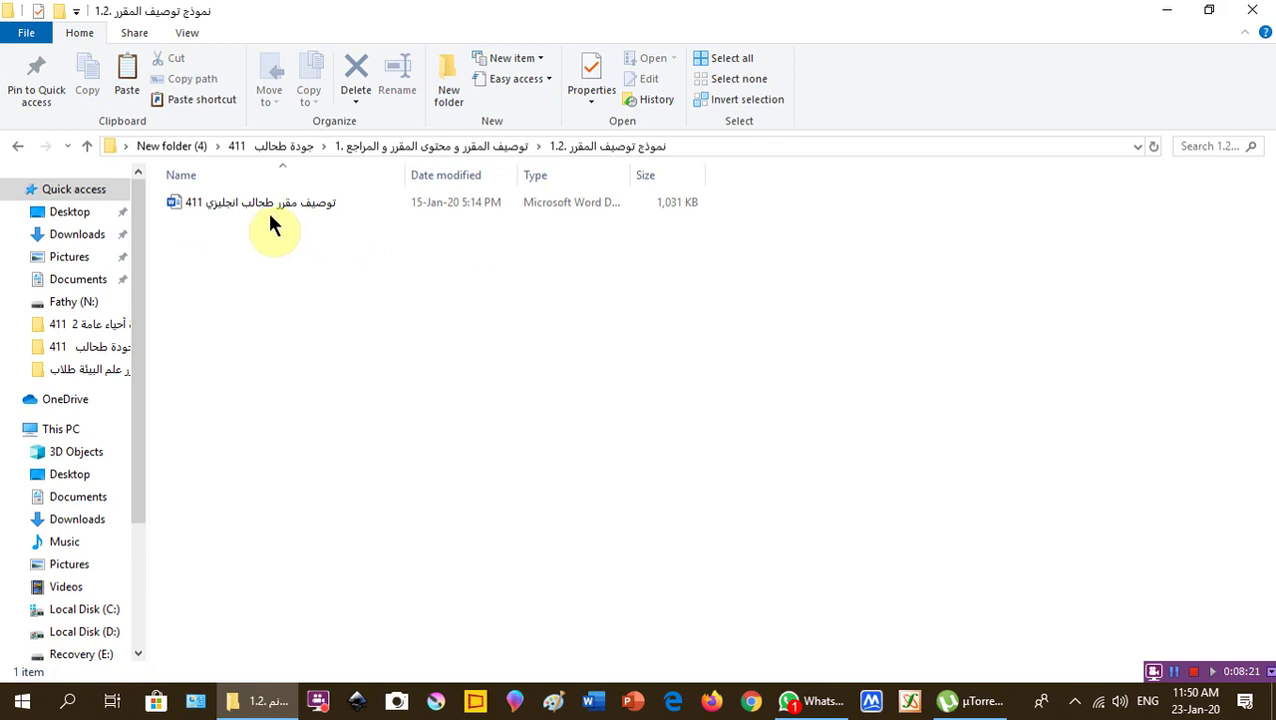
click(87, 146)
double_click(352, 243)
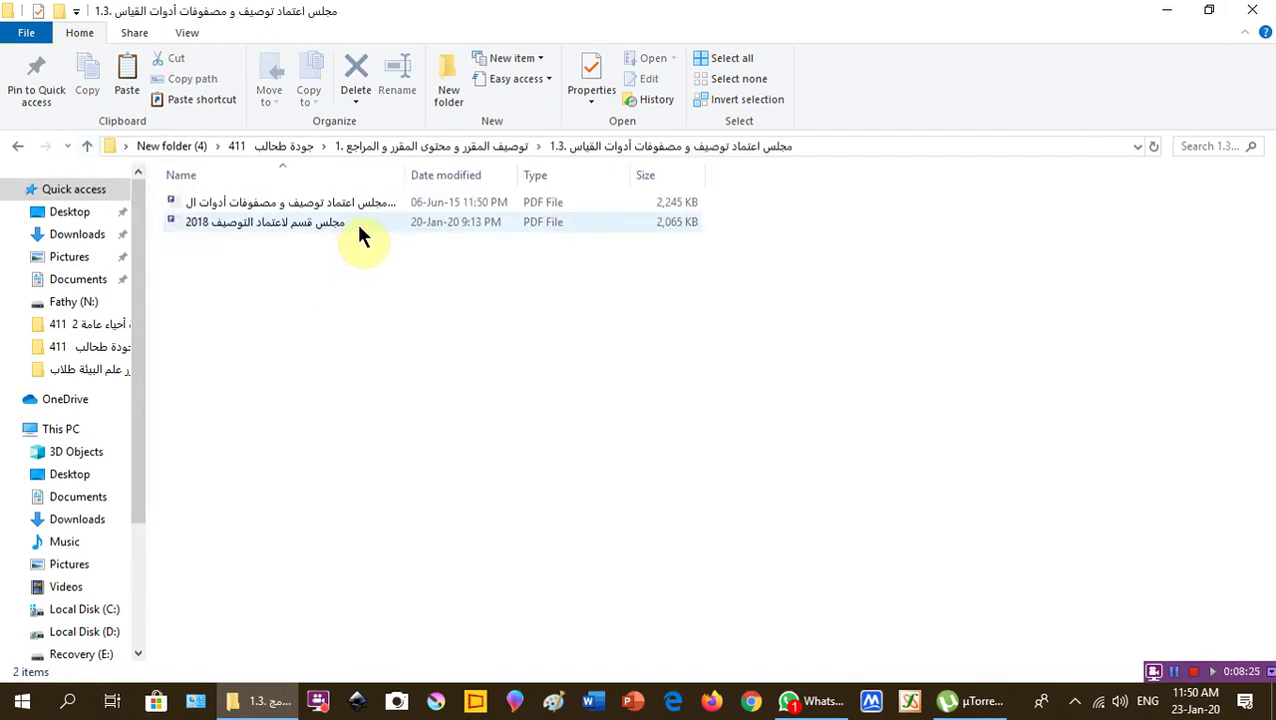
Step: Widen the Name column in subfolder 1.3, look through the PDF "مجلس اعتماد توصيف و مصفوفات أدوات القياس", close it, and return to folder 1
drag(408, 174, 510, 170)
click(376, 201)
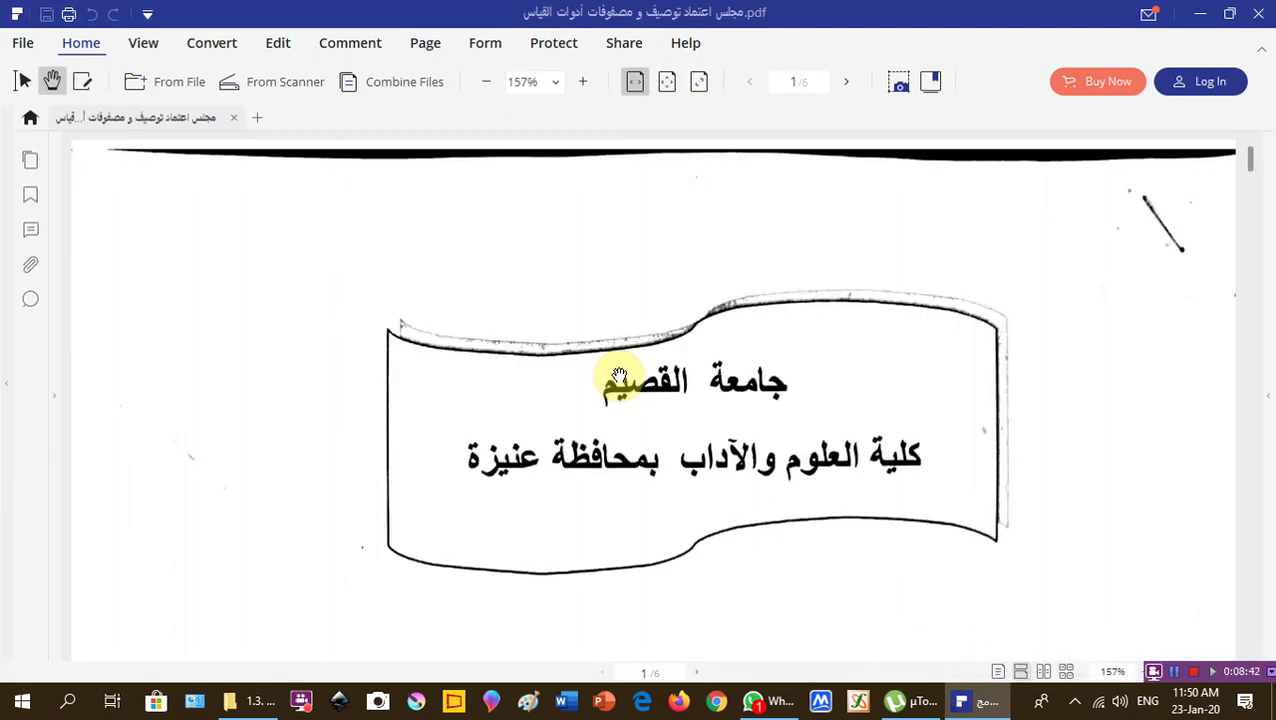
scroll(631, 380, down, 5)
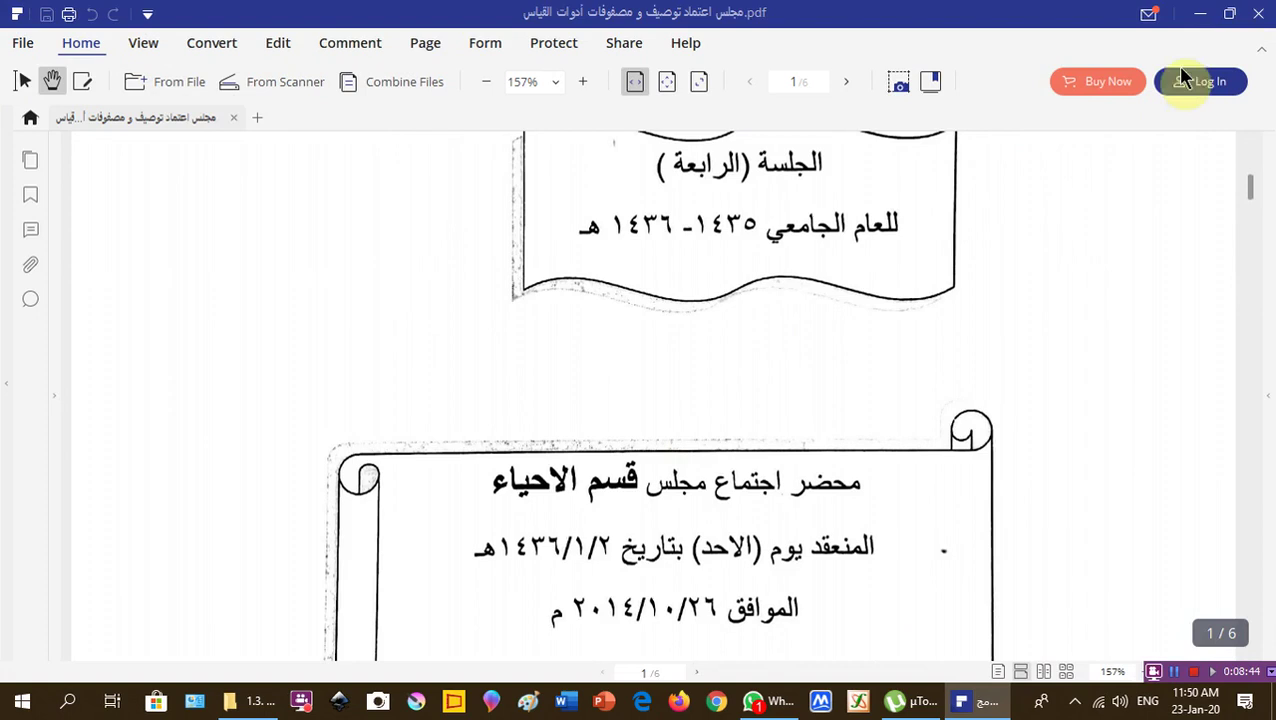
click(1262, 12)
click(80, 141)
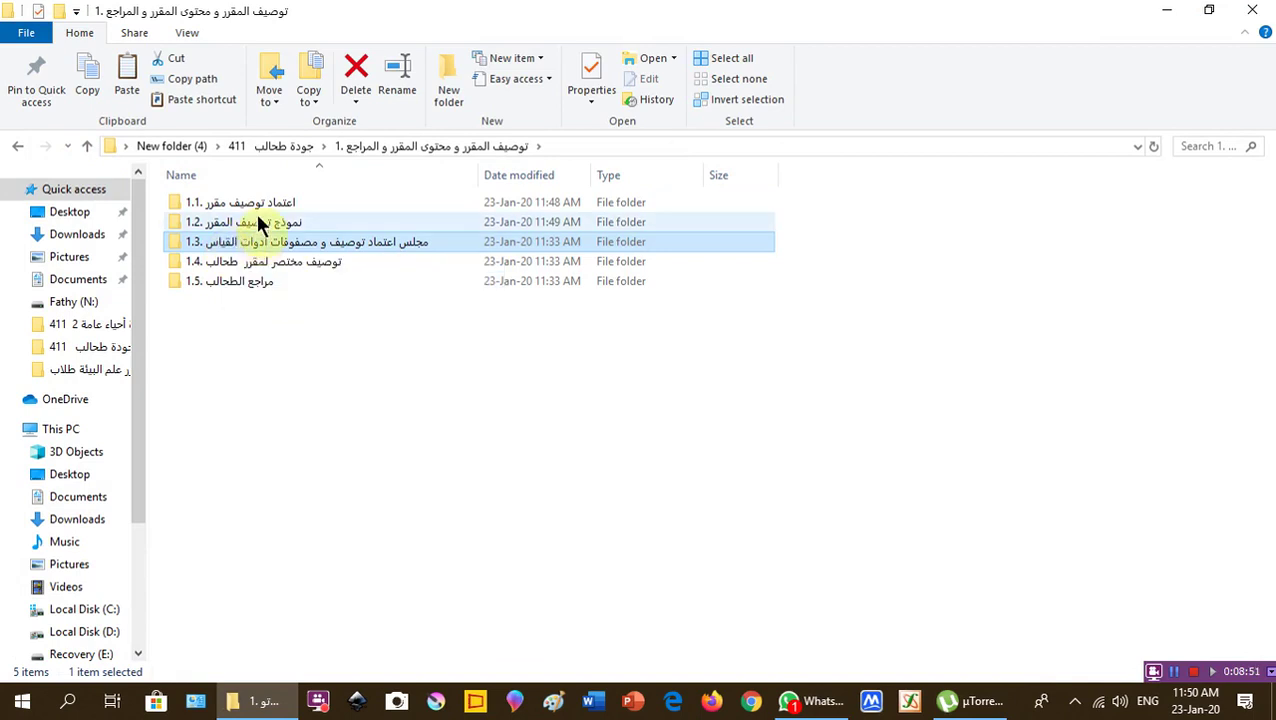
Step: Open the brief course specification document "نموذج توصيف مقرر مختصر طحالب 411" from subfolder 1.4 and review its course details
double_click(243, 265)
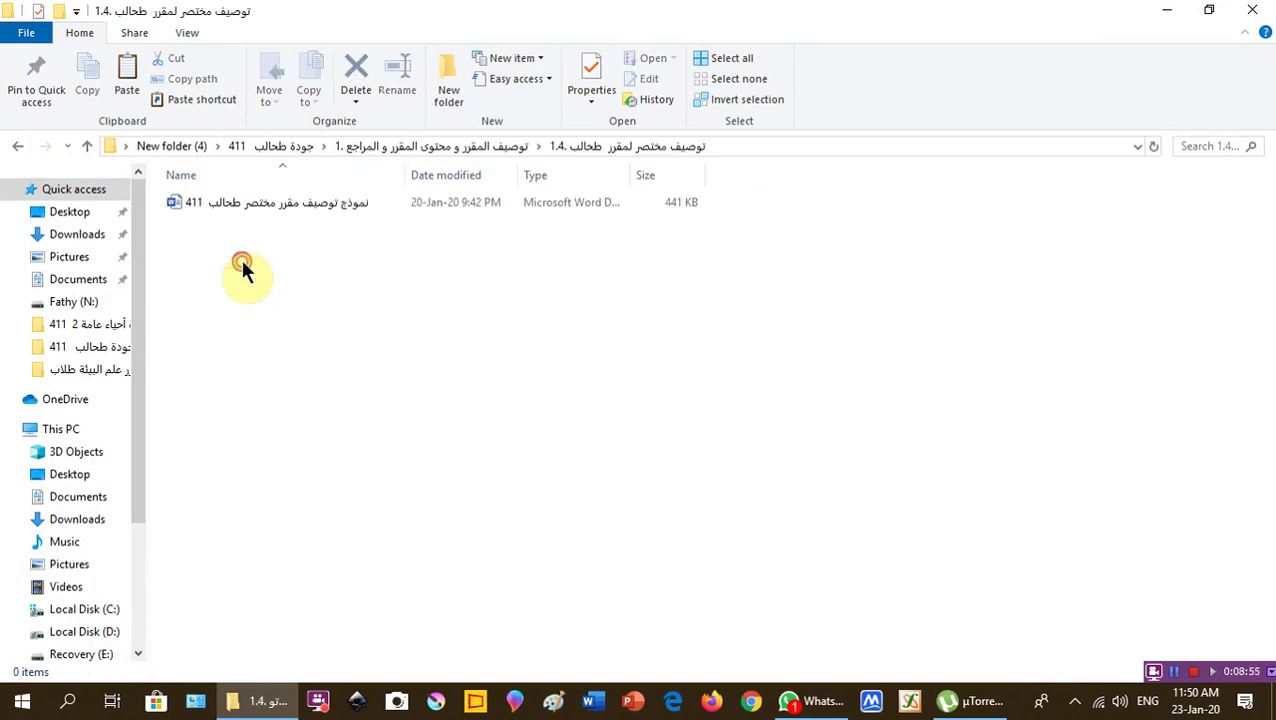
double_click(316, 203)
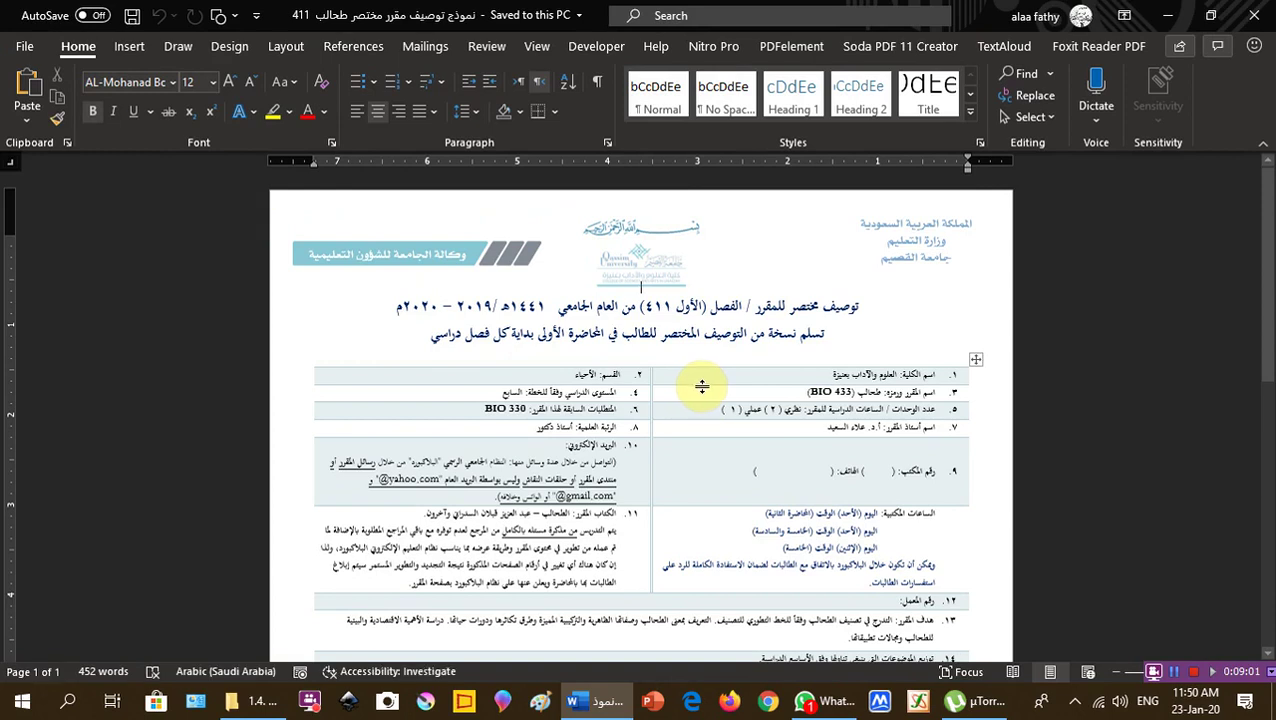
scroll(702, 383, down, 1)
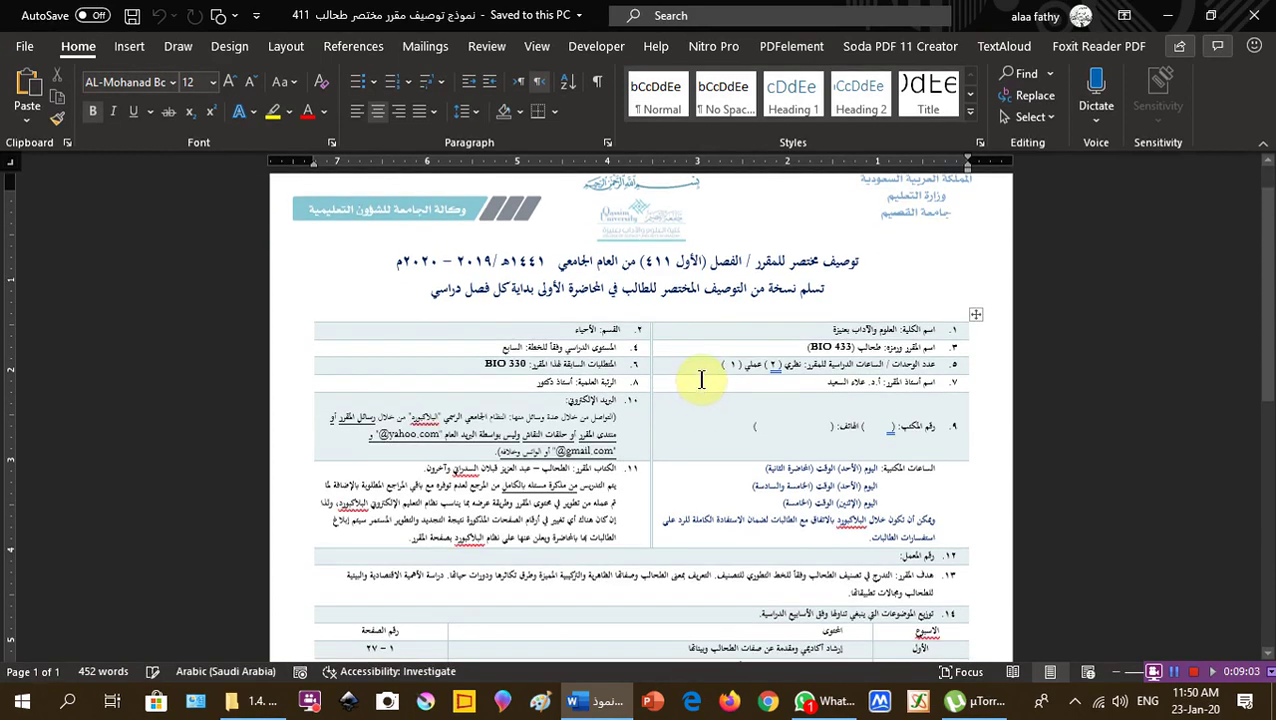
ctrl+scroll(701, 375, up, 3)
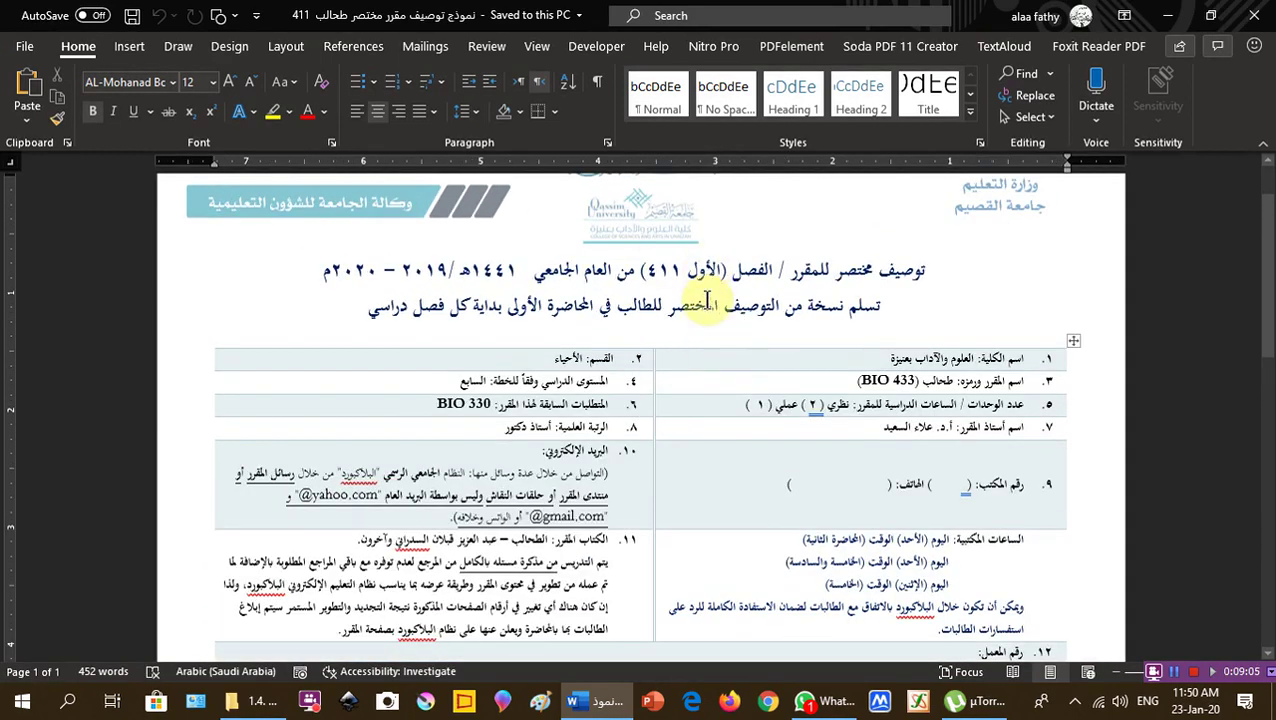
Step: Examine the weekly topics and assessment tables in the brief specification, and close the document
scroll(758, 506, down, 6)
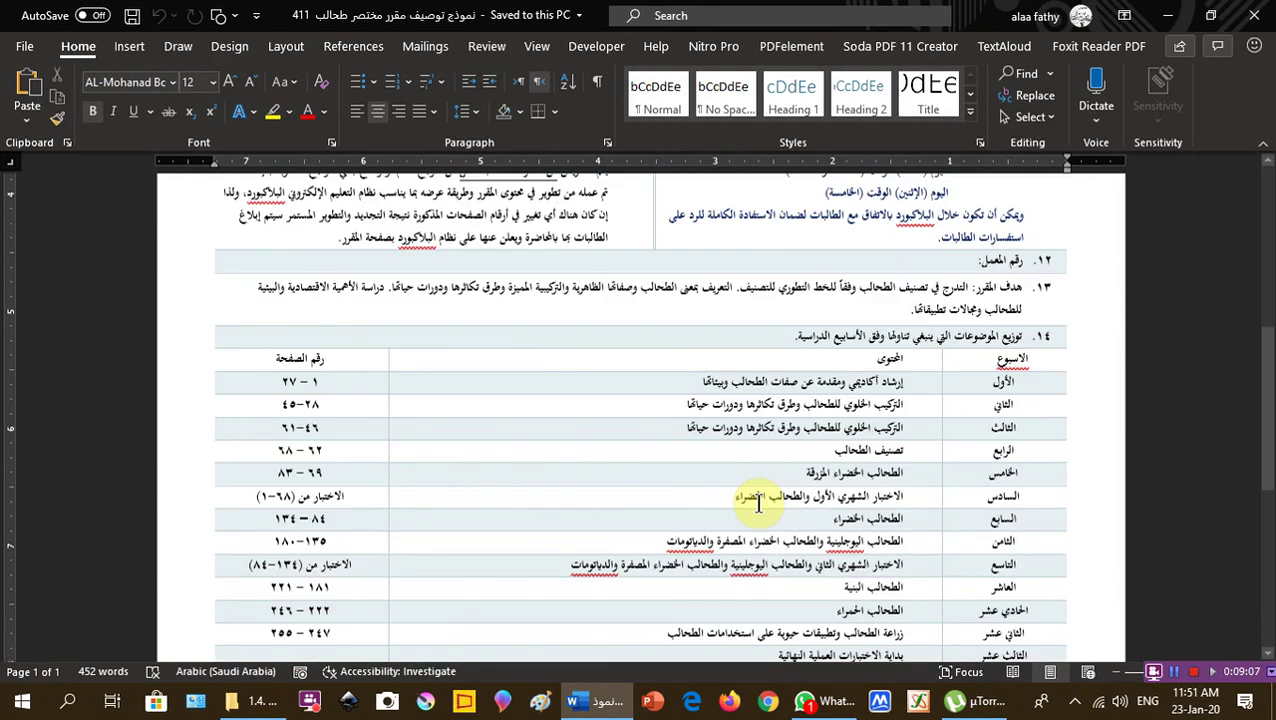
scroll(758, 503, down, 3)
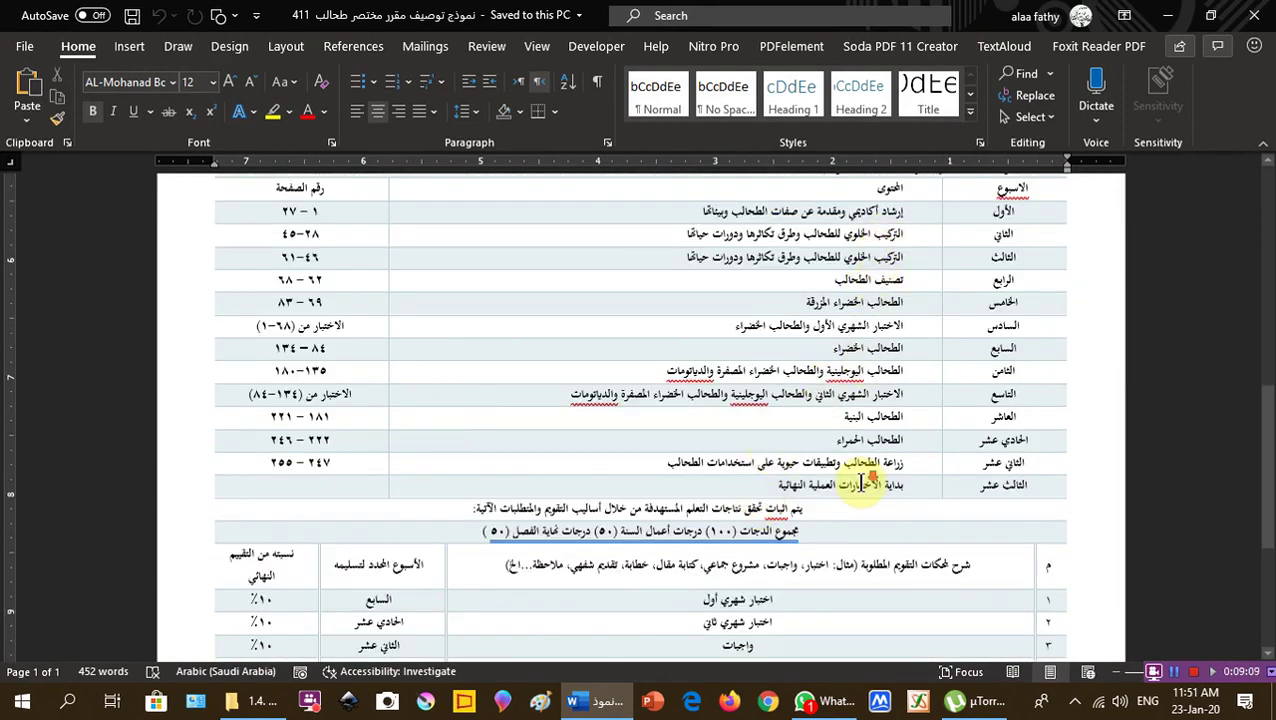
scroll(830, 484, down, 4)
scroll(664, 440, up, 2)
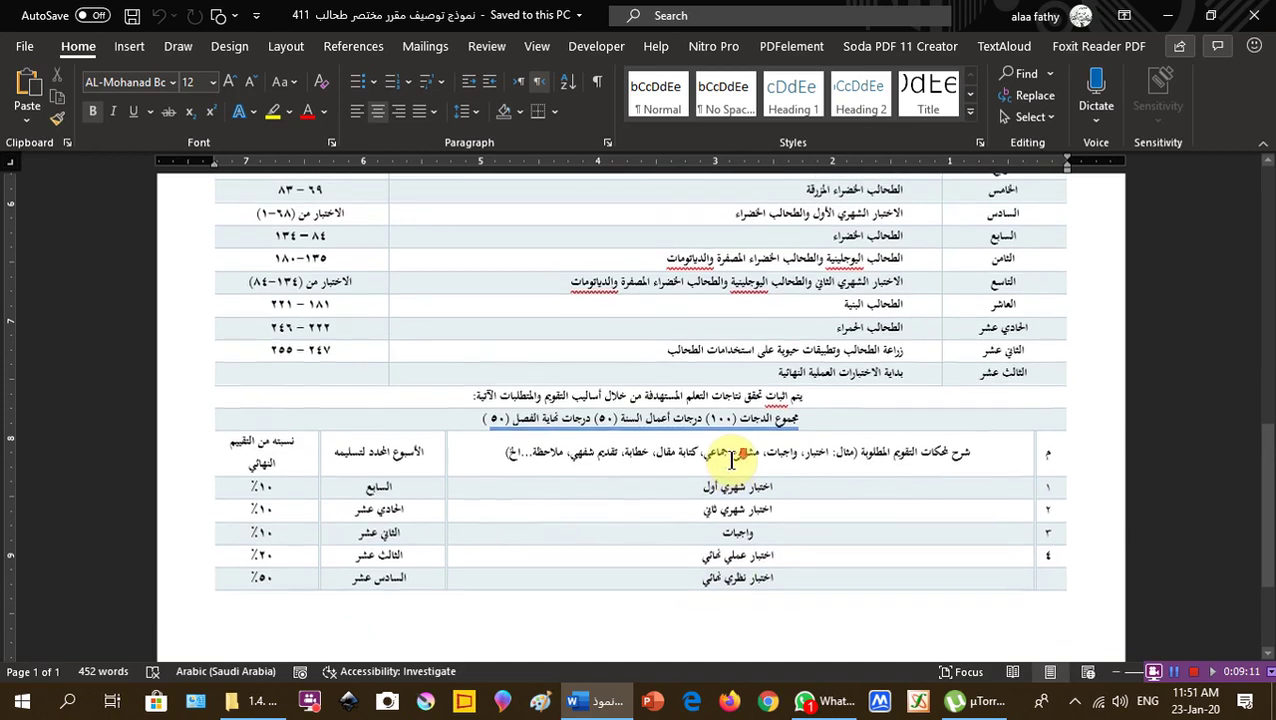
scroll(727, 456, up, 2)
click(1254, 15)
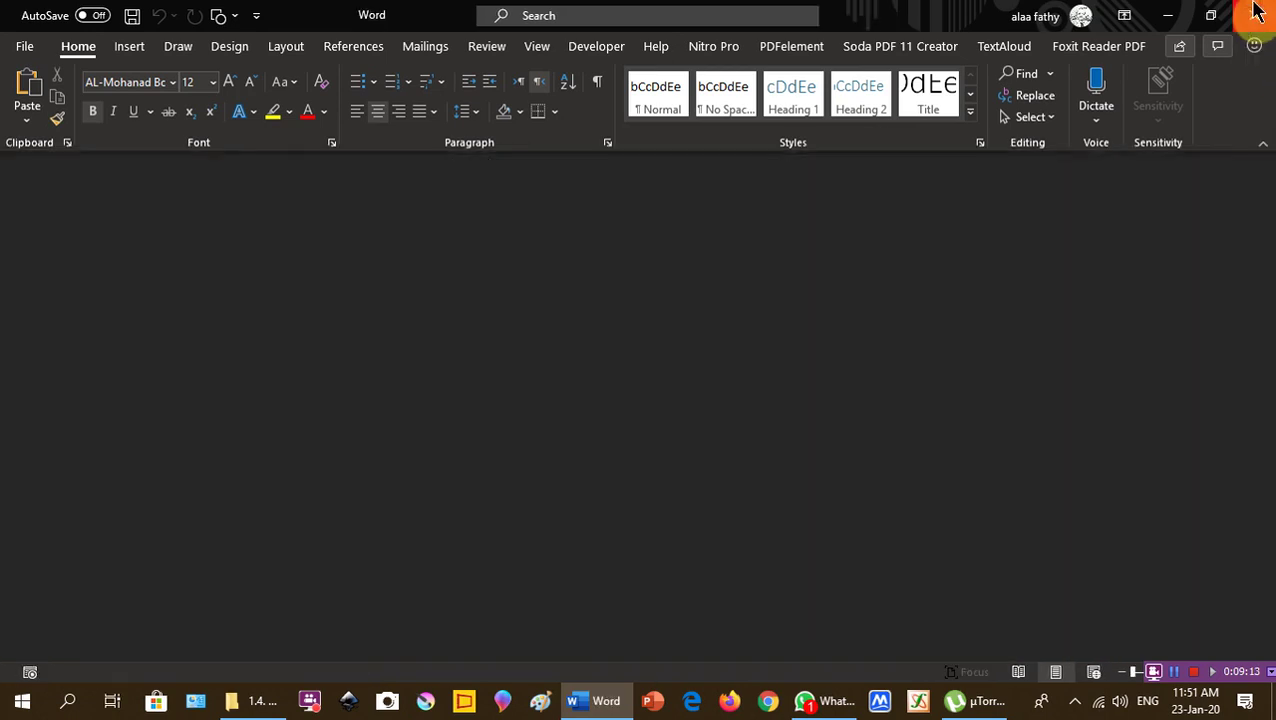
click(1256, 12)
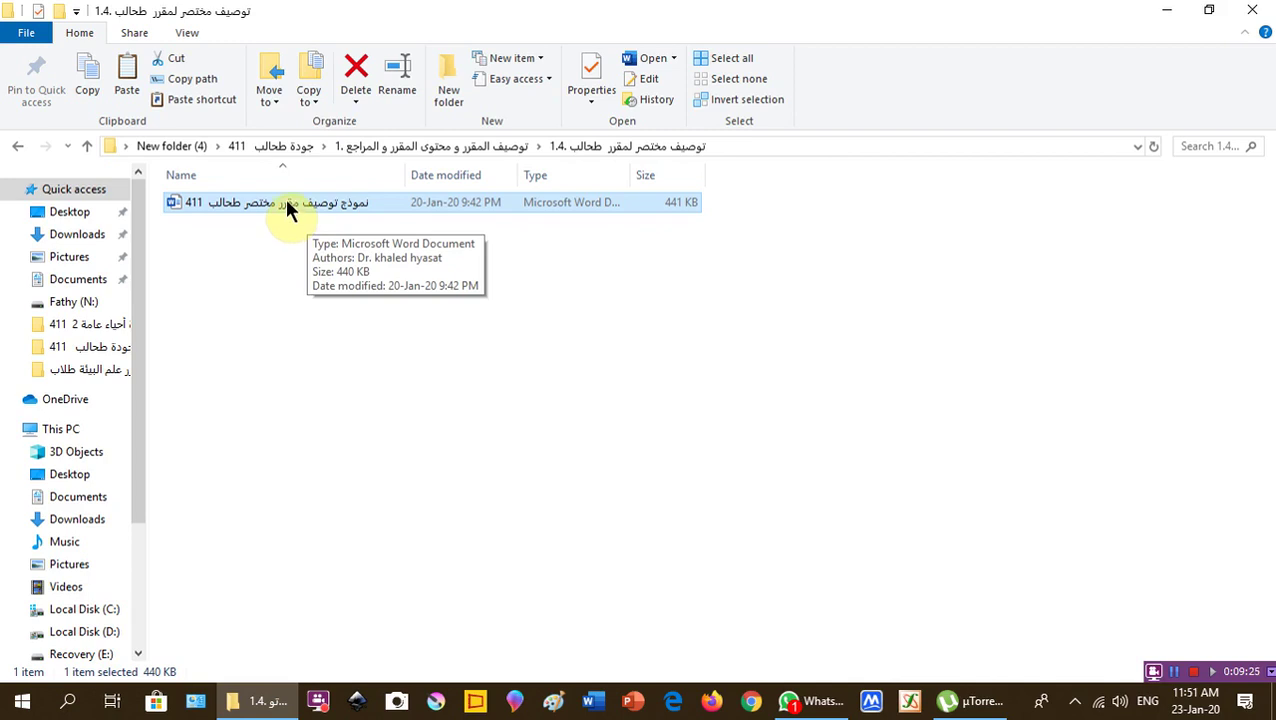
Step: Open the document "بيان بالمراجع المستخدمة في تدريس المقرر" from subfolder 1.5 of folder 1
key(alt+Up)
double_click(220, 278)
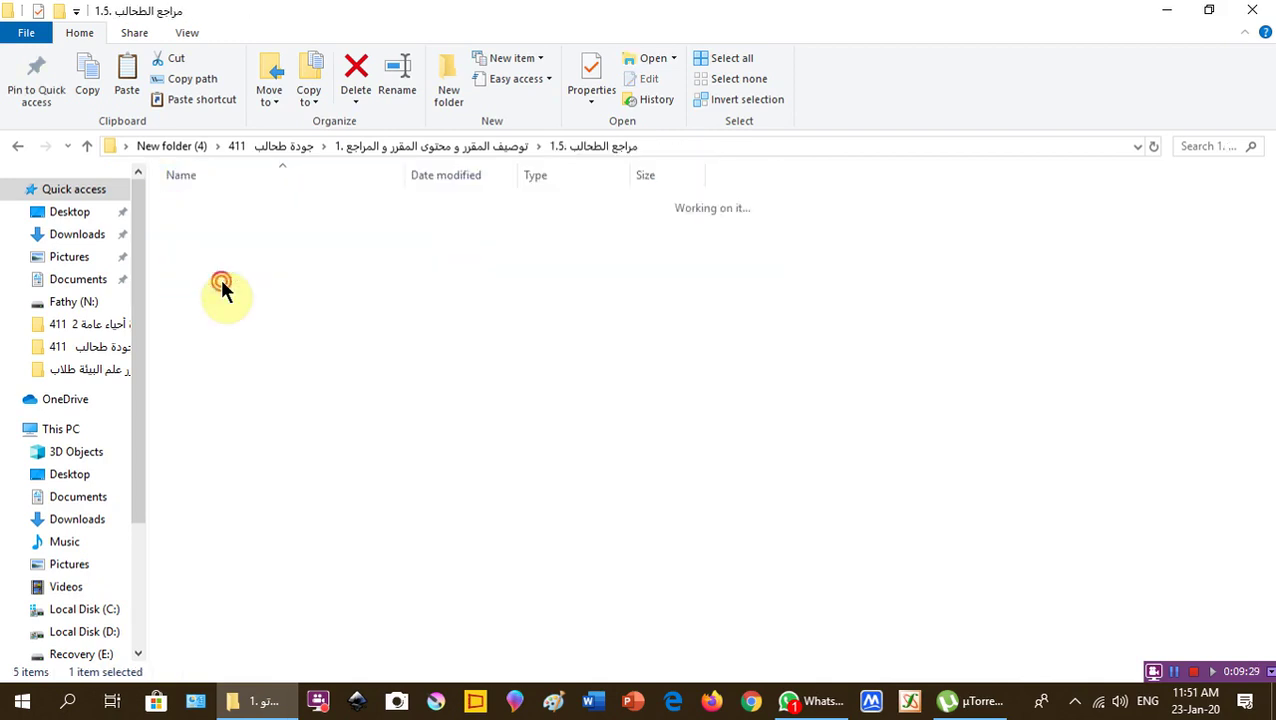
double_click(308, 211)
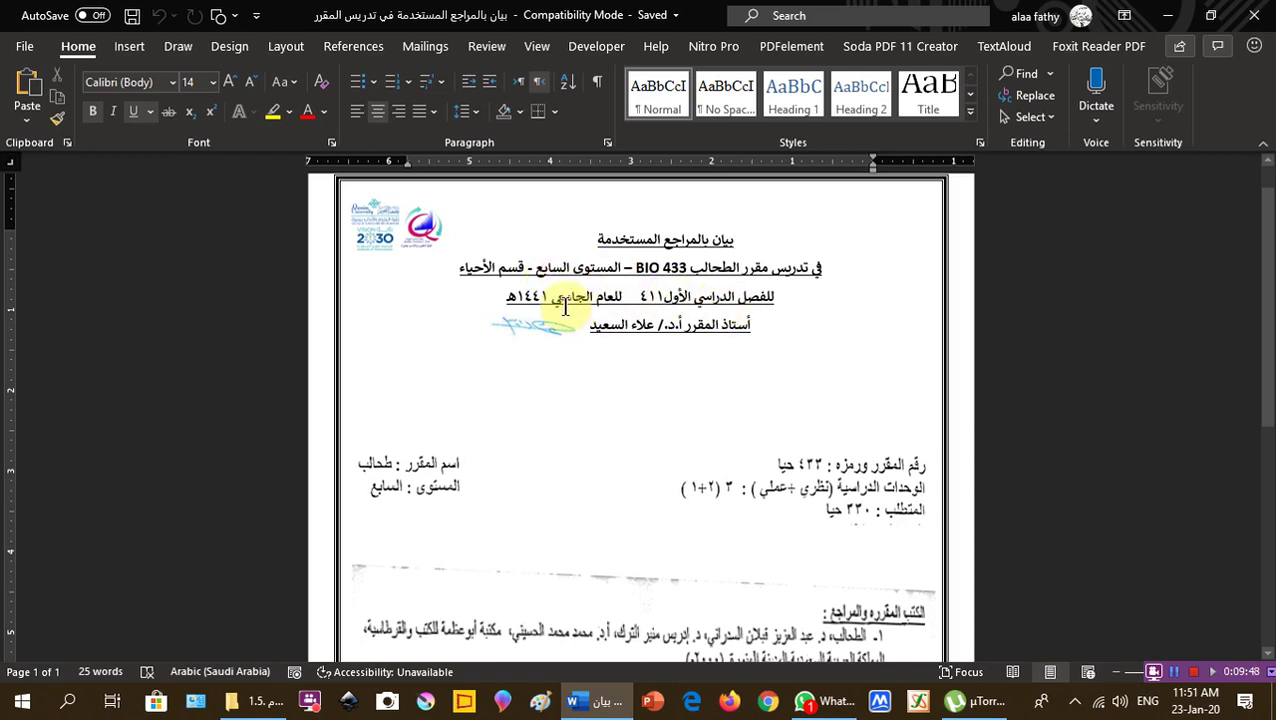
Step: Delete the signature image beside the course instructor's name
click(539, 330)
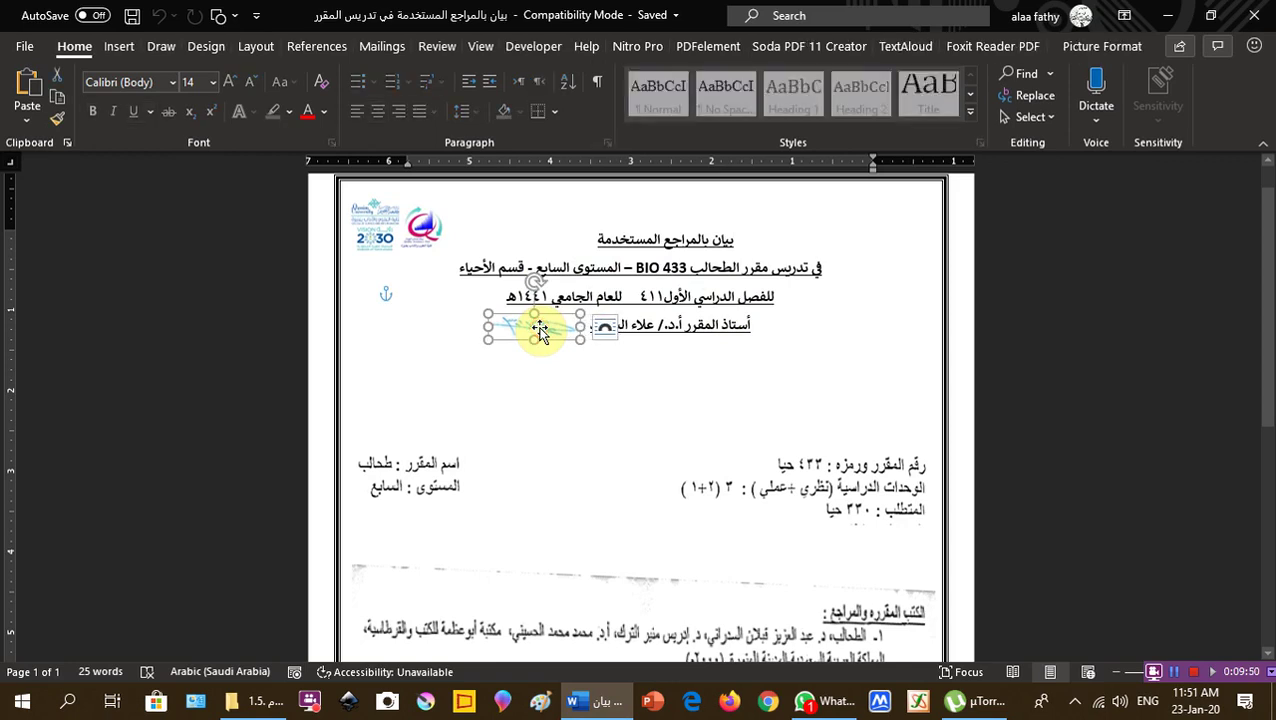
click(550, 358)
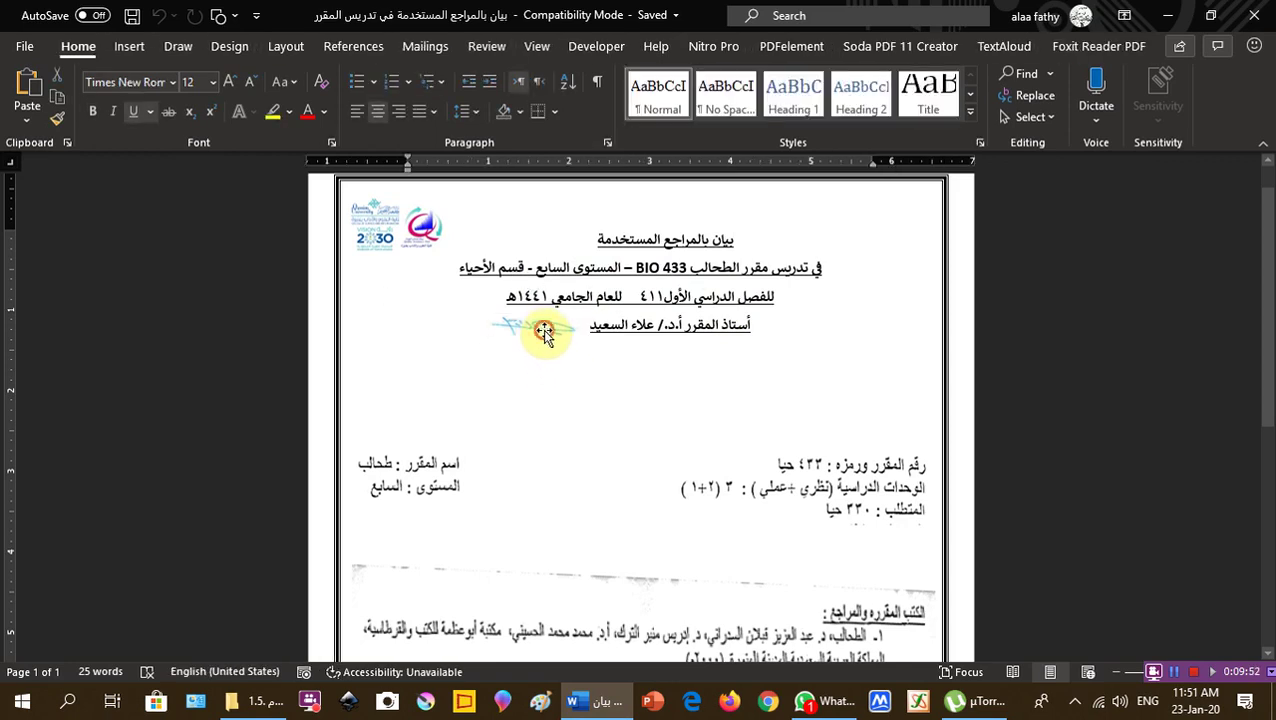
click(542, 330)
key(Delete)
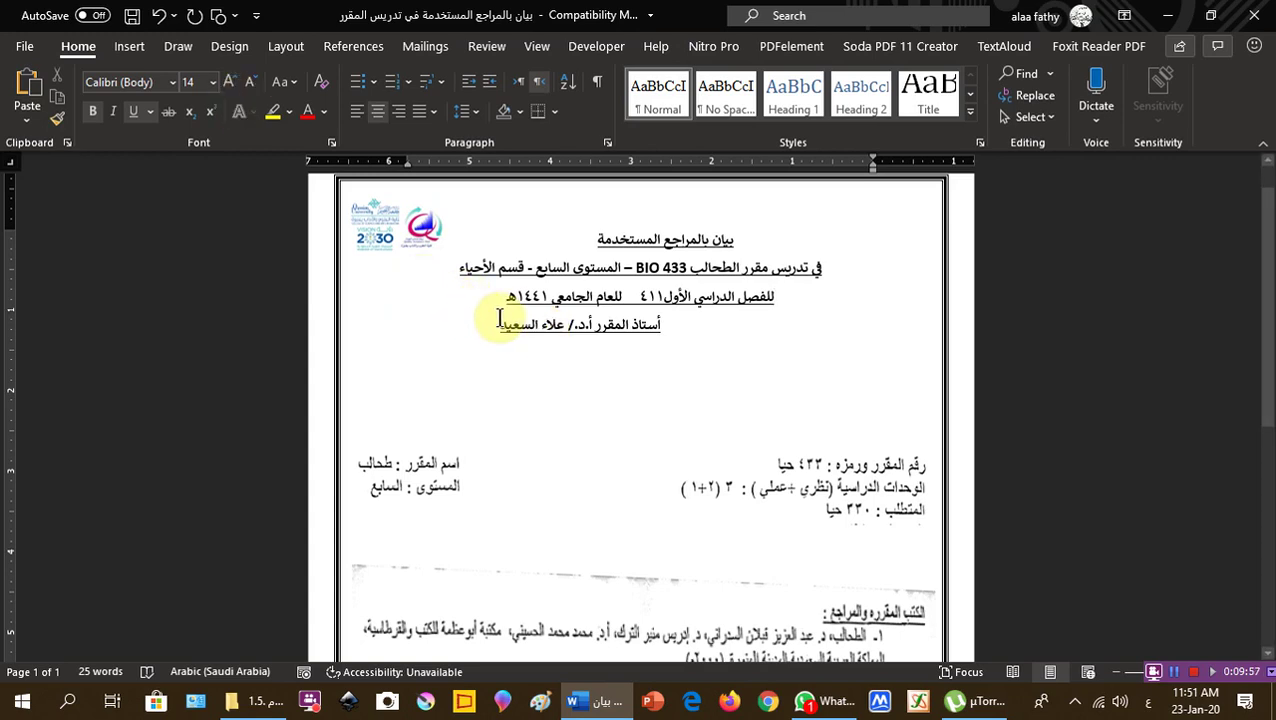
Step: Examine the course details and the list of textbooks and references, and close the document
scroll(697, 466, down, 3)
click(792, 415)
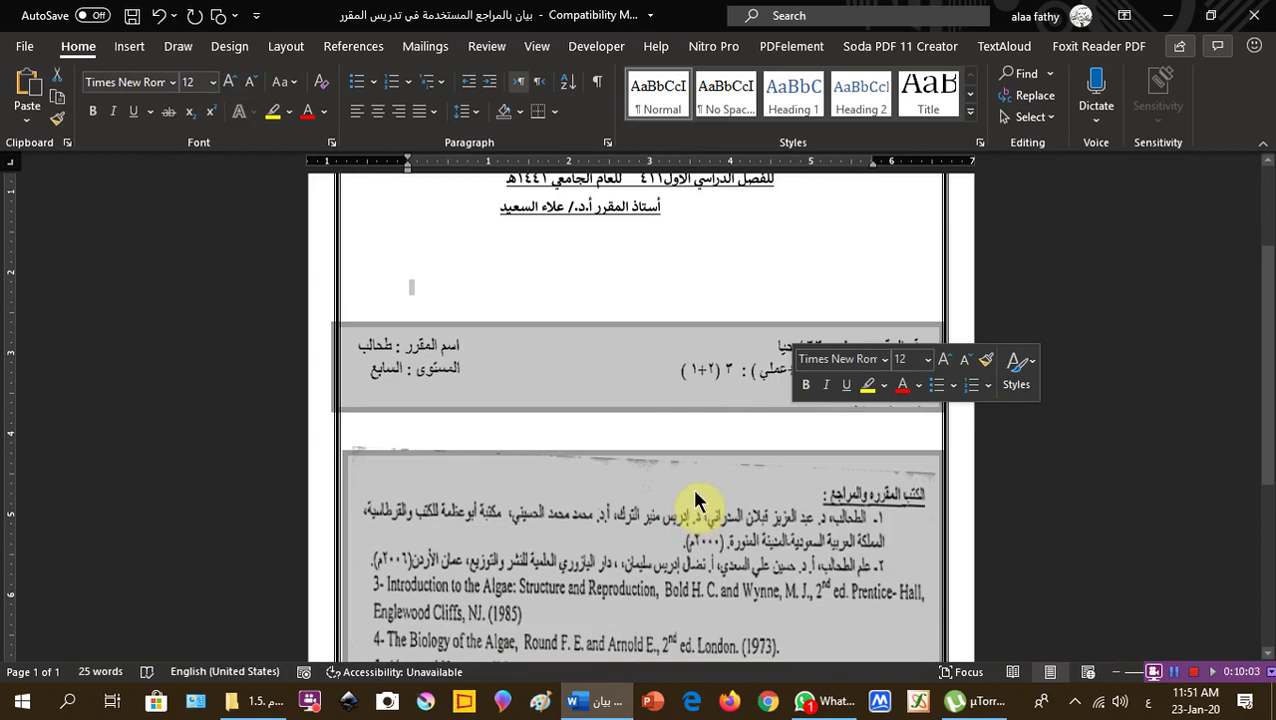
click(781, 366)
scroll(781, 366, up, 5)
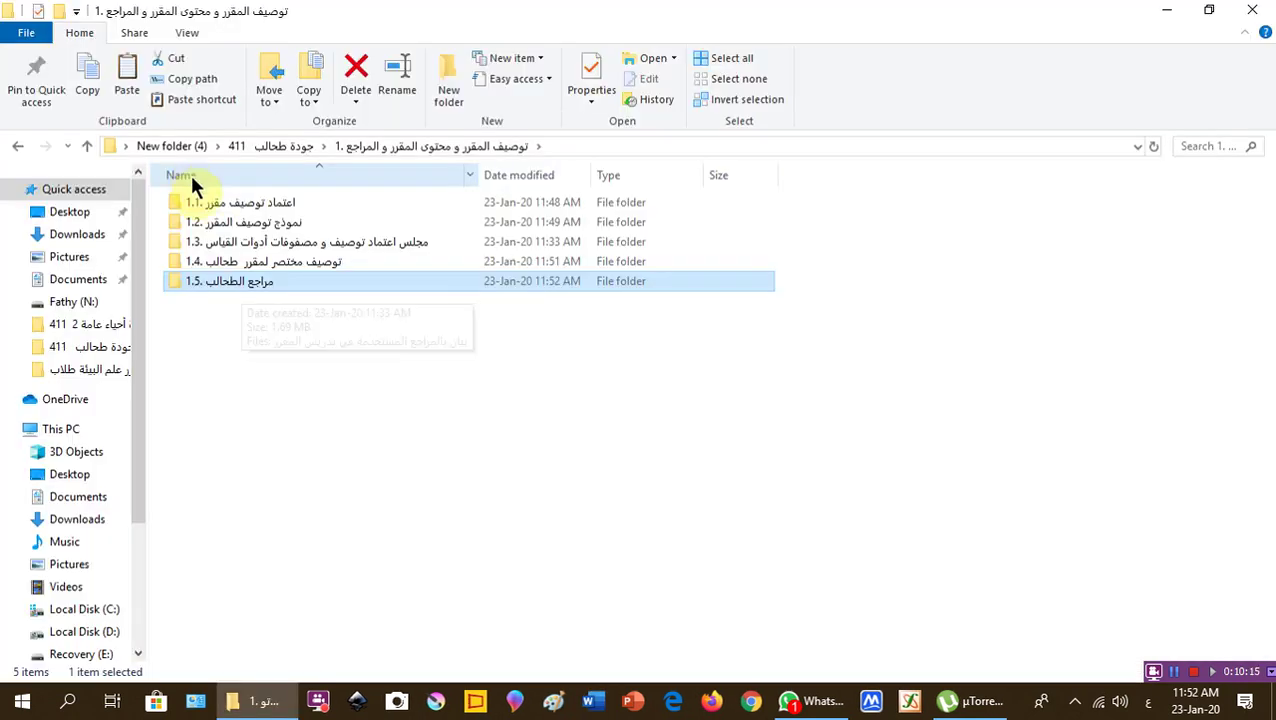
Step: Open the document "مصفوفة الأهداف" from folder 2 of "جودة طحالب 411" and inspect its heading and matrix
click(88, 146)
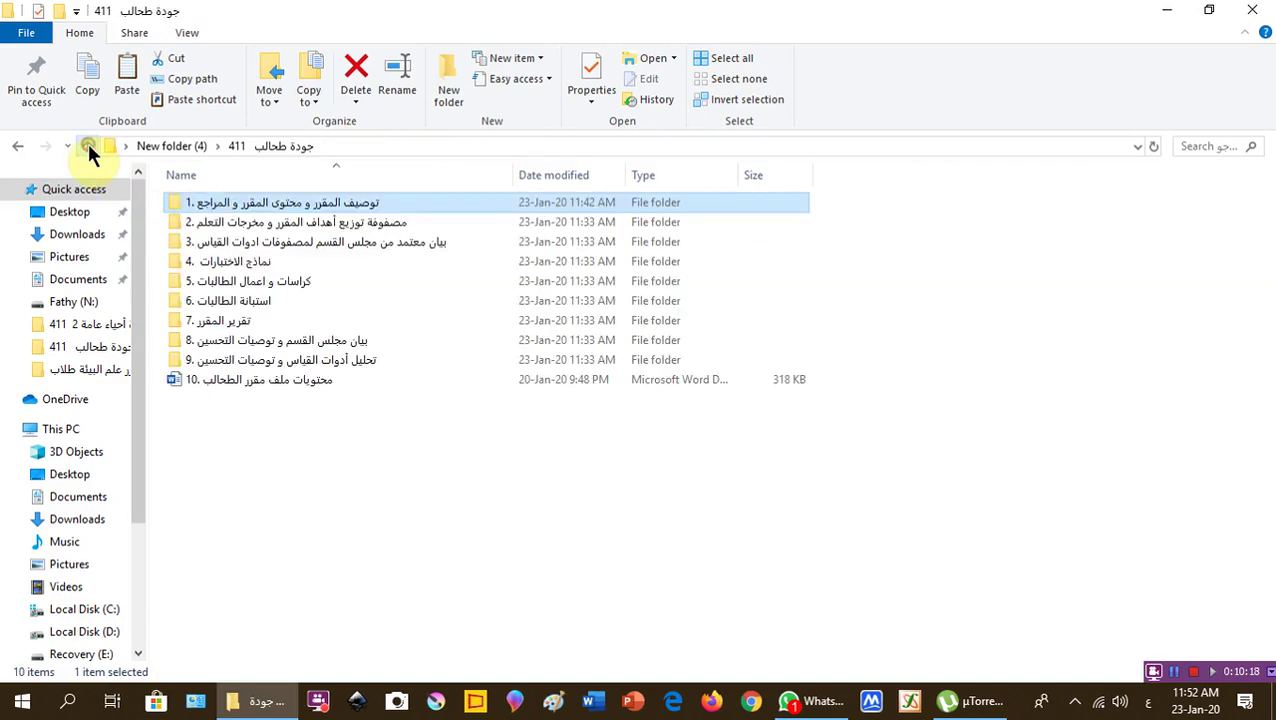
double_click(295, 221)
double_click(247, 206)
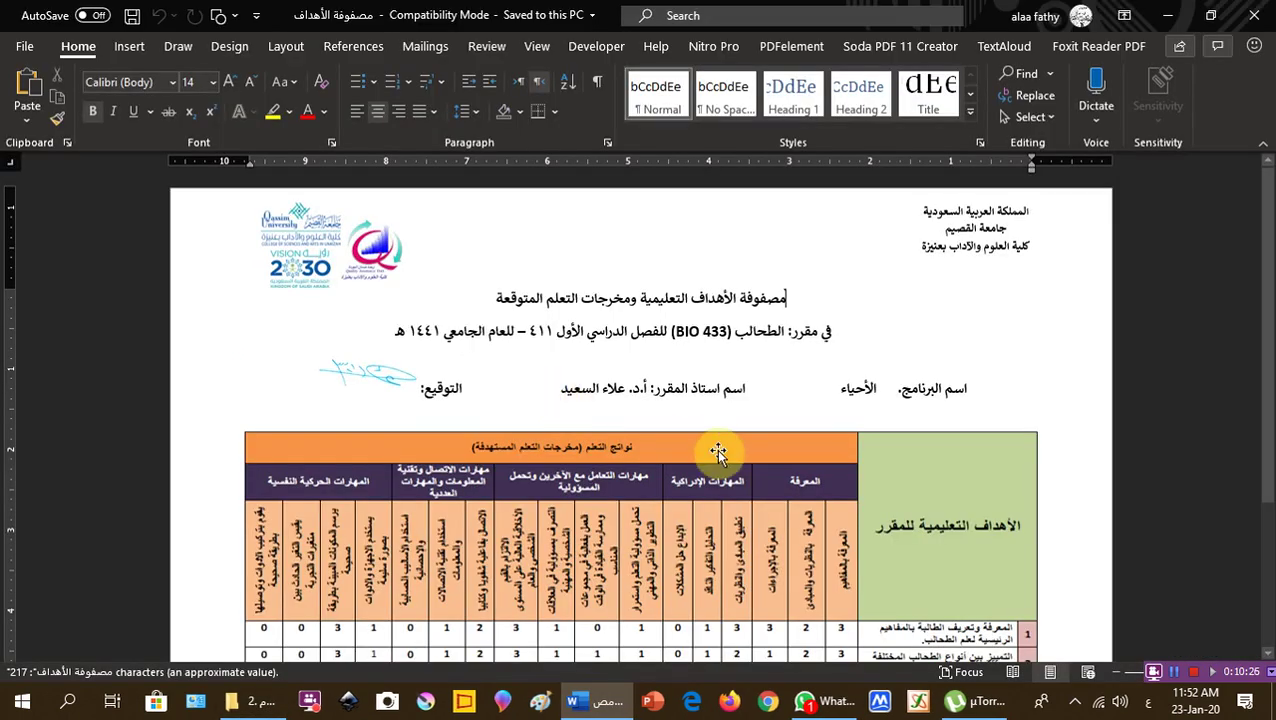
scroll(724, 450, down, 1)
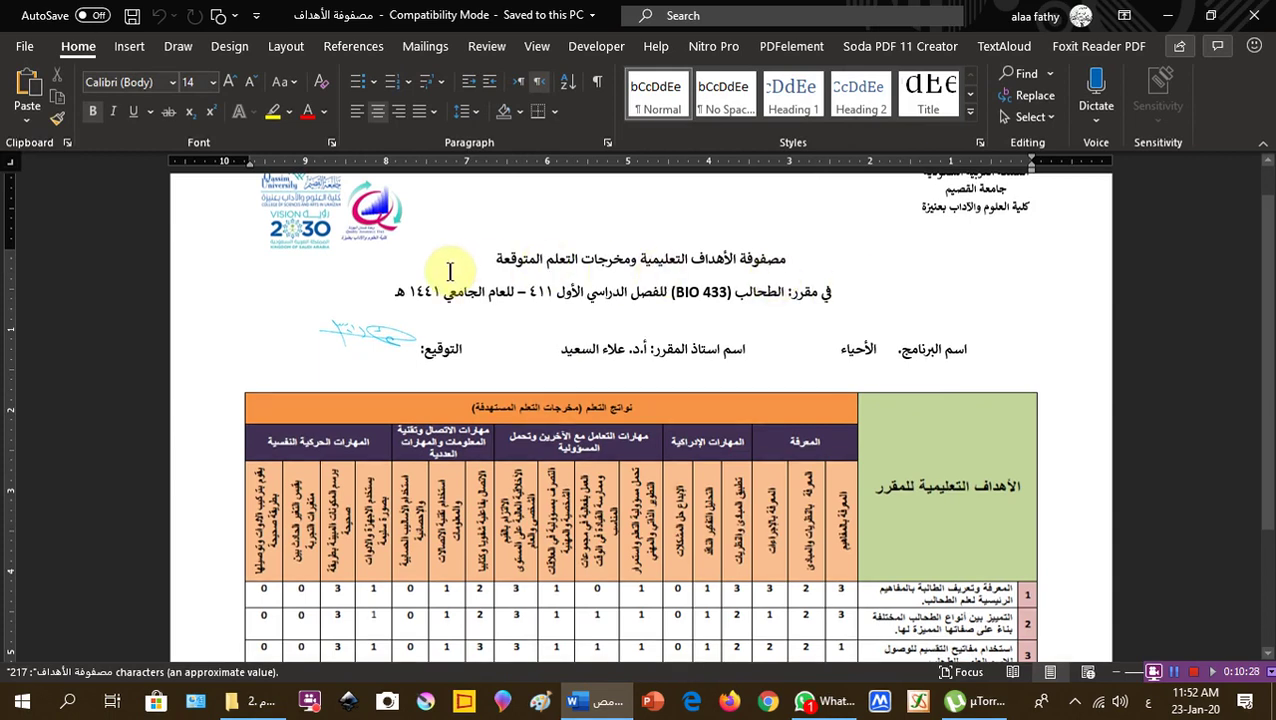
click(719, 479)
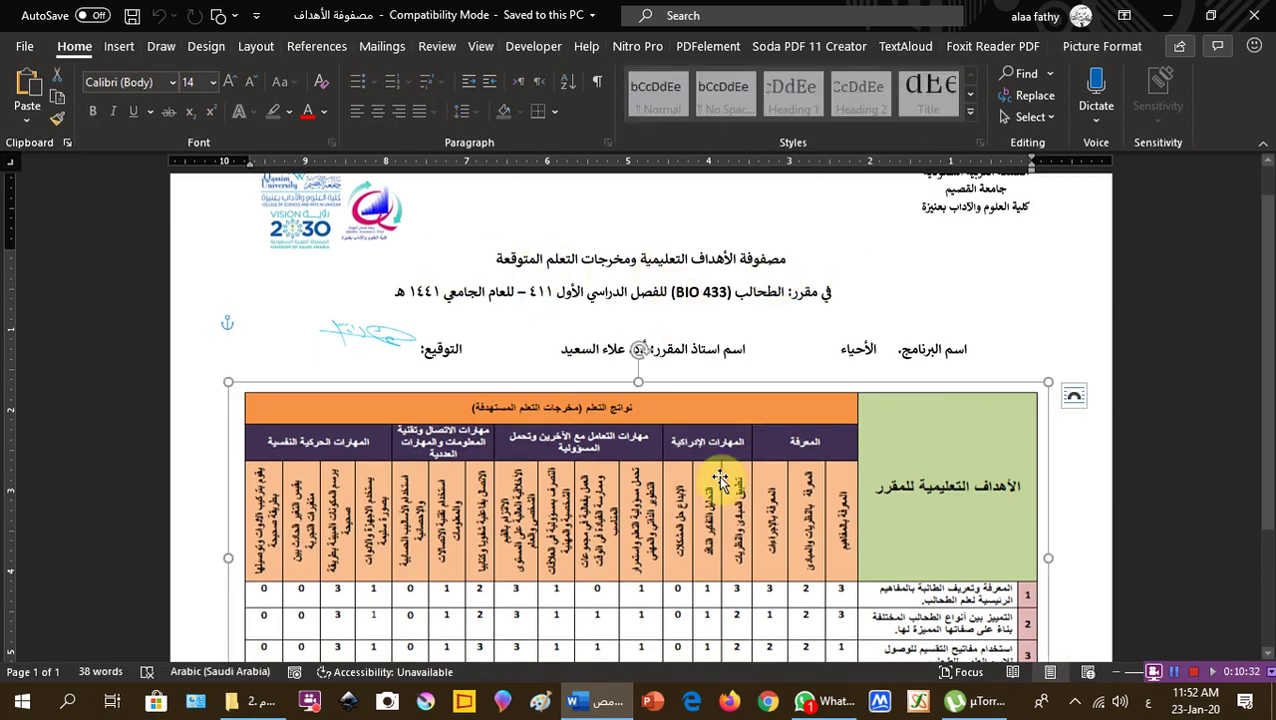
click(725, 299)
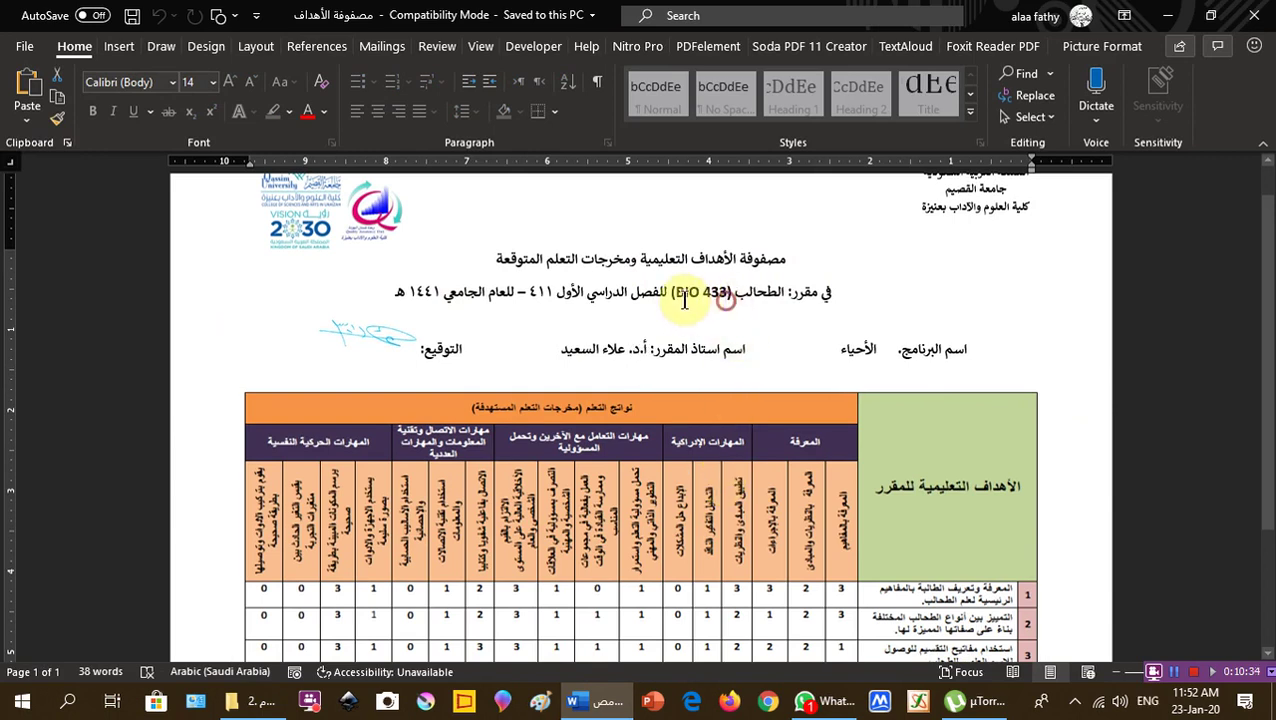
Step: Highlight the course name and code "الطحالب (BIO 433)" and the instructor's name in teal, and select the signature image
drag(670, 291, 786, 293)
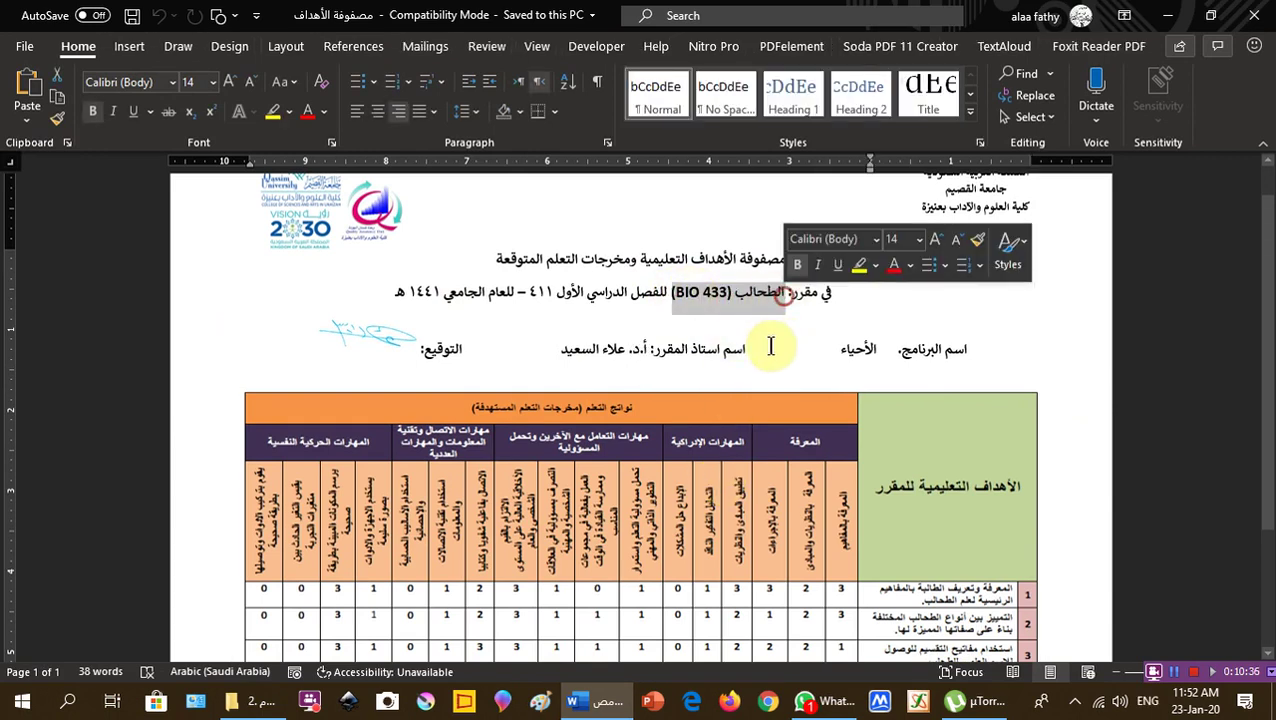
click(875, 265)
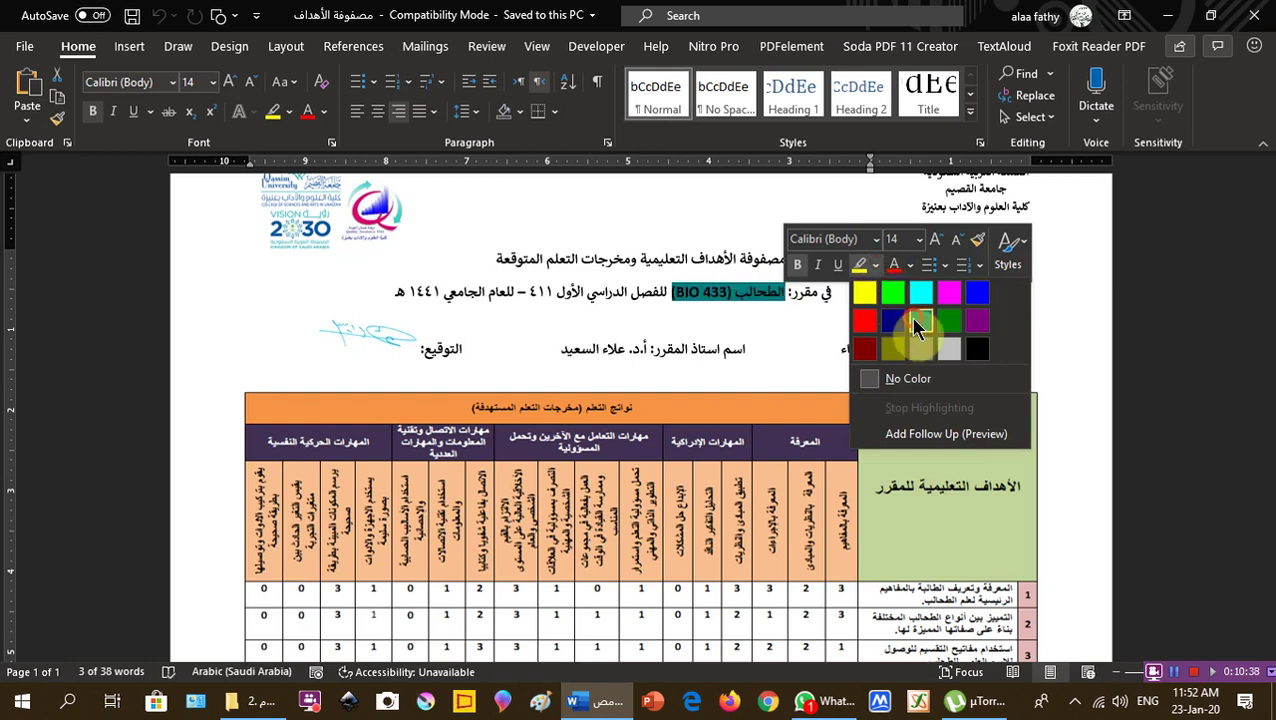
click(895, 316)
drag(652, 350, 562, 350)
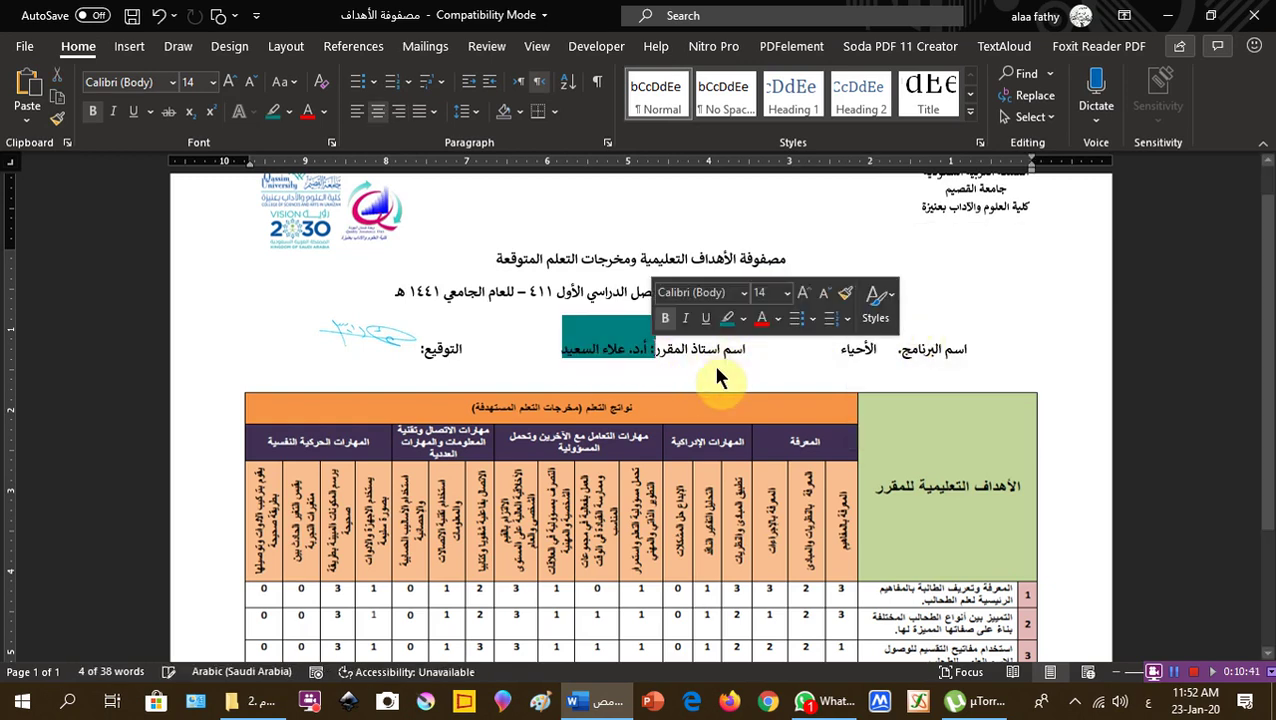
click(357, 343)
Step: Examine the numbered course objectives and totals in the learning outcomes matrix, and close the document
scroll(785, 530, down, 3)
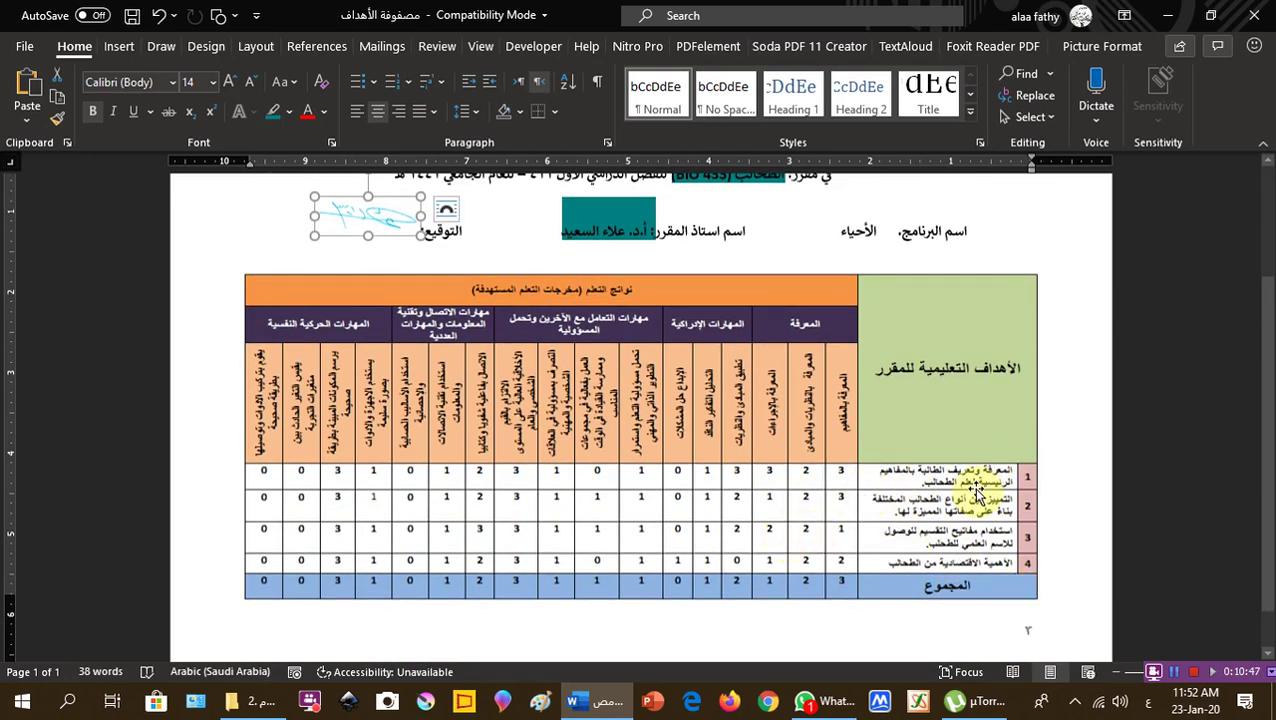
scroll(975, 485, down, 1)
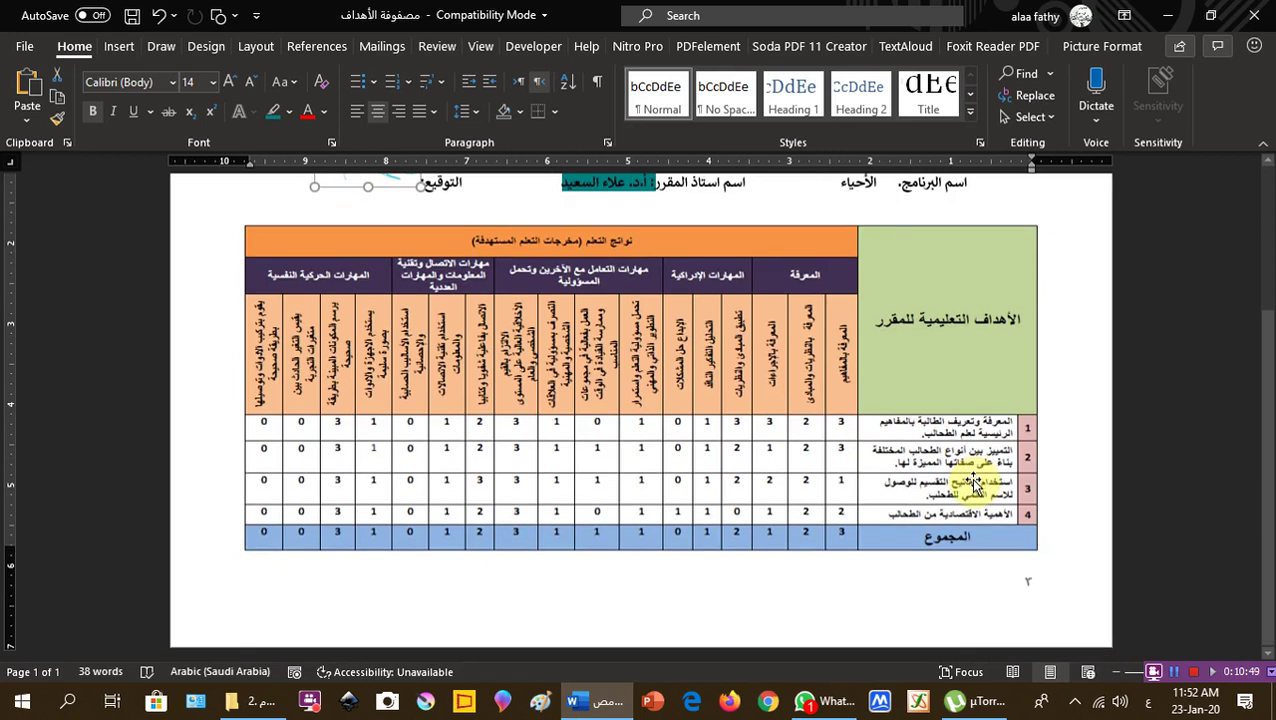
scroll(975, 485, up, 5)
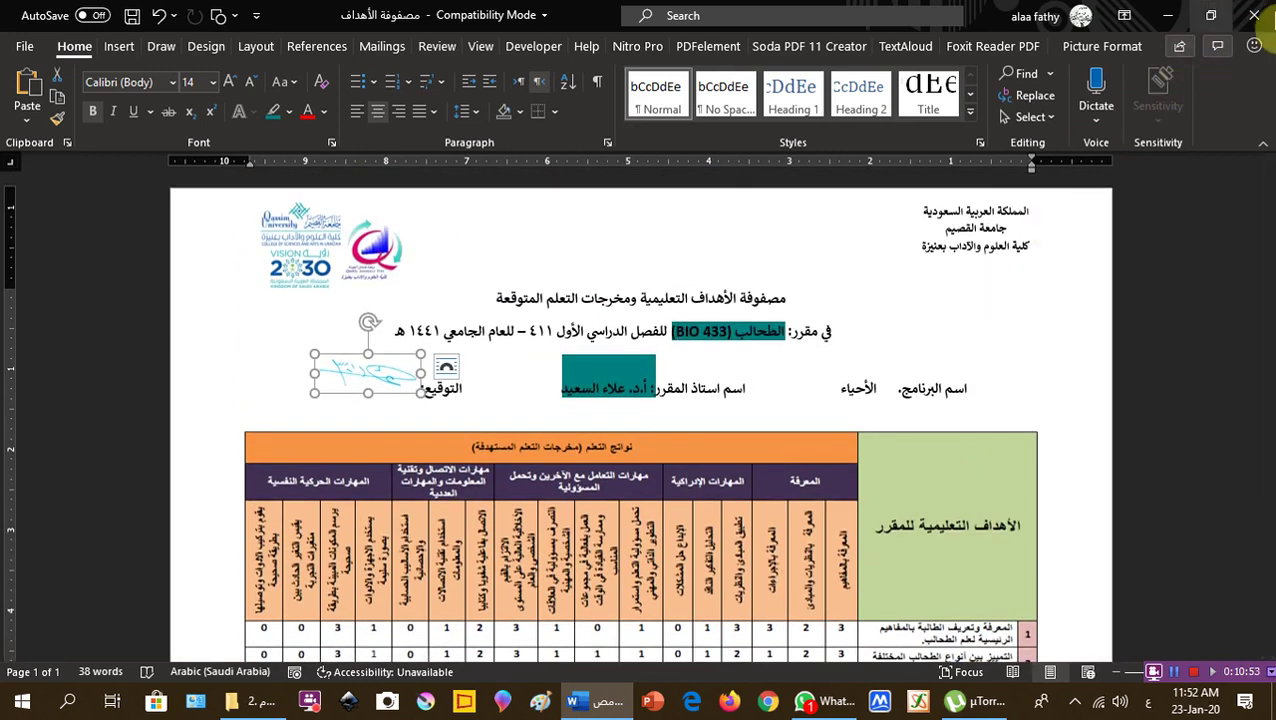
click(1254, 15)
click(638, 386)
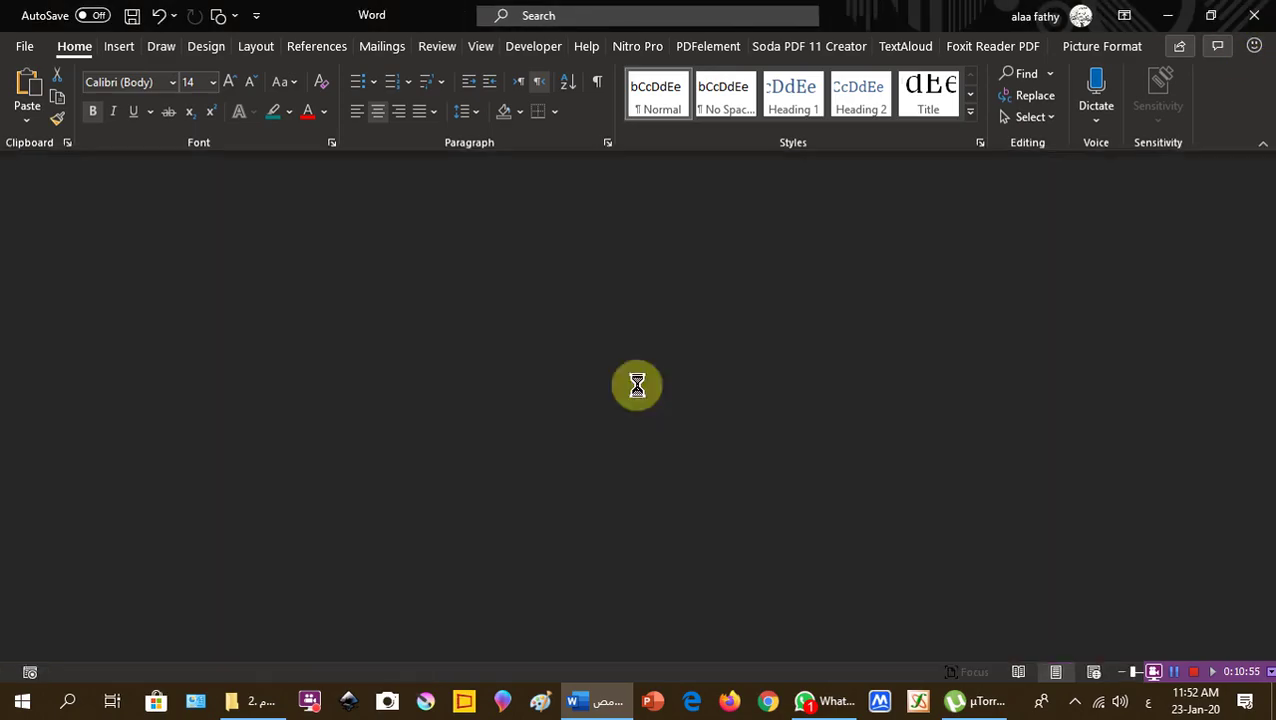
Step: Open the document "بيان معتمد من مجلس القسم لمصفوفة أدوات القياس" from folder 3
double_click(240, 243)
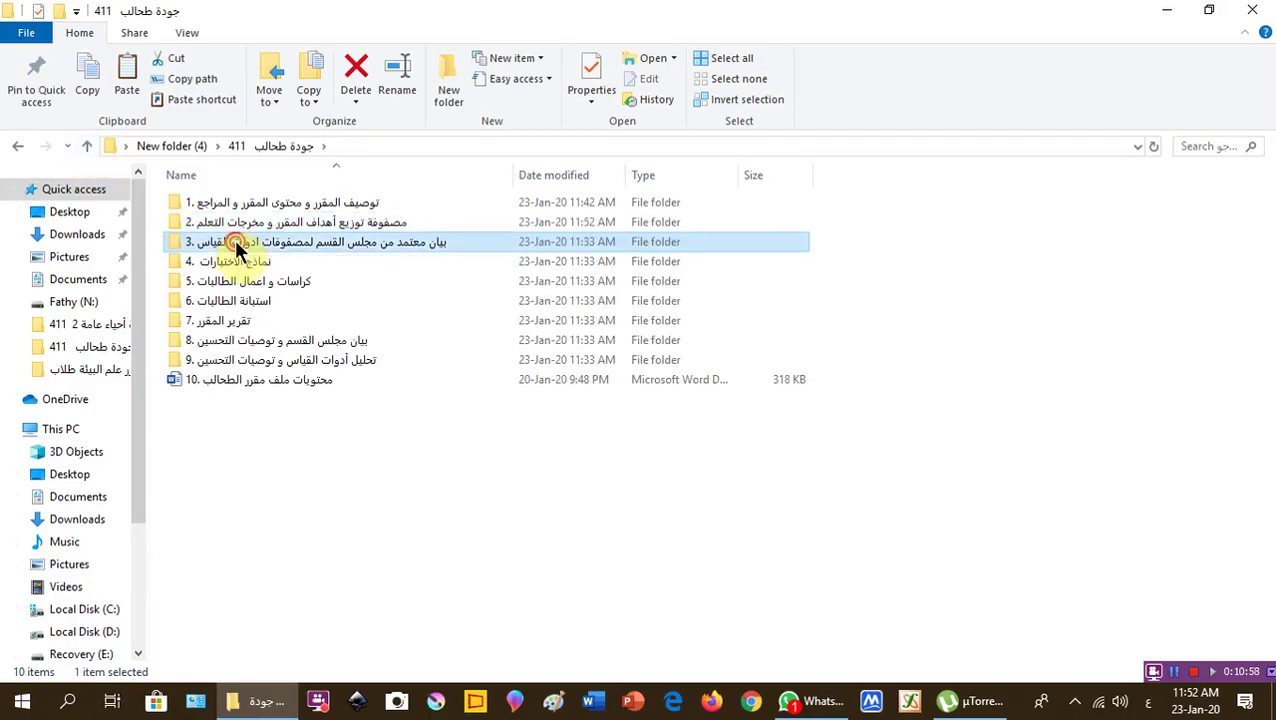
click(290, 205)
double_click(290, 204)
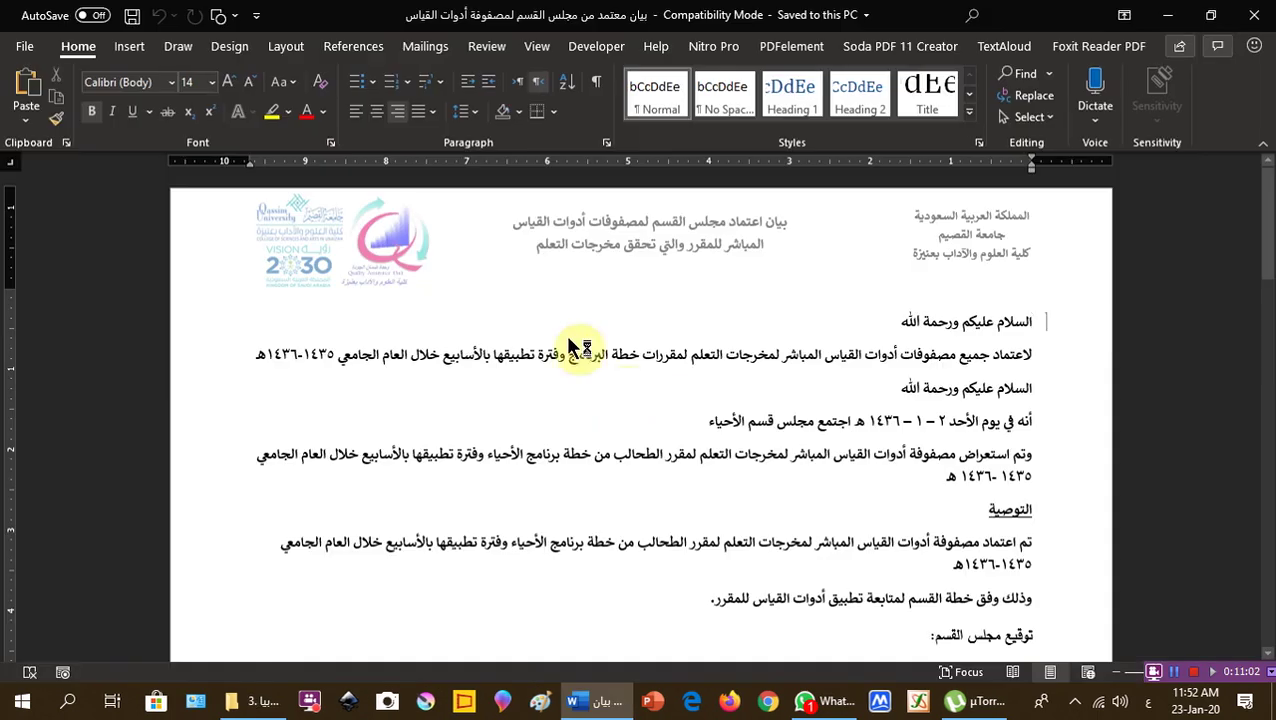
Step: Highlight both occurrences of the course name "الطحالب" in teal in the department council's approval statement
scroll(818, 477, down, 1)
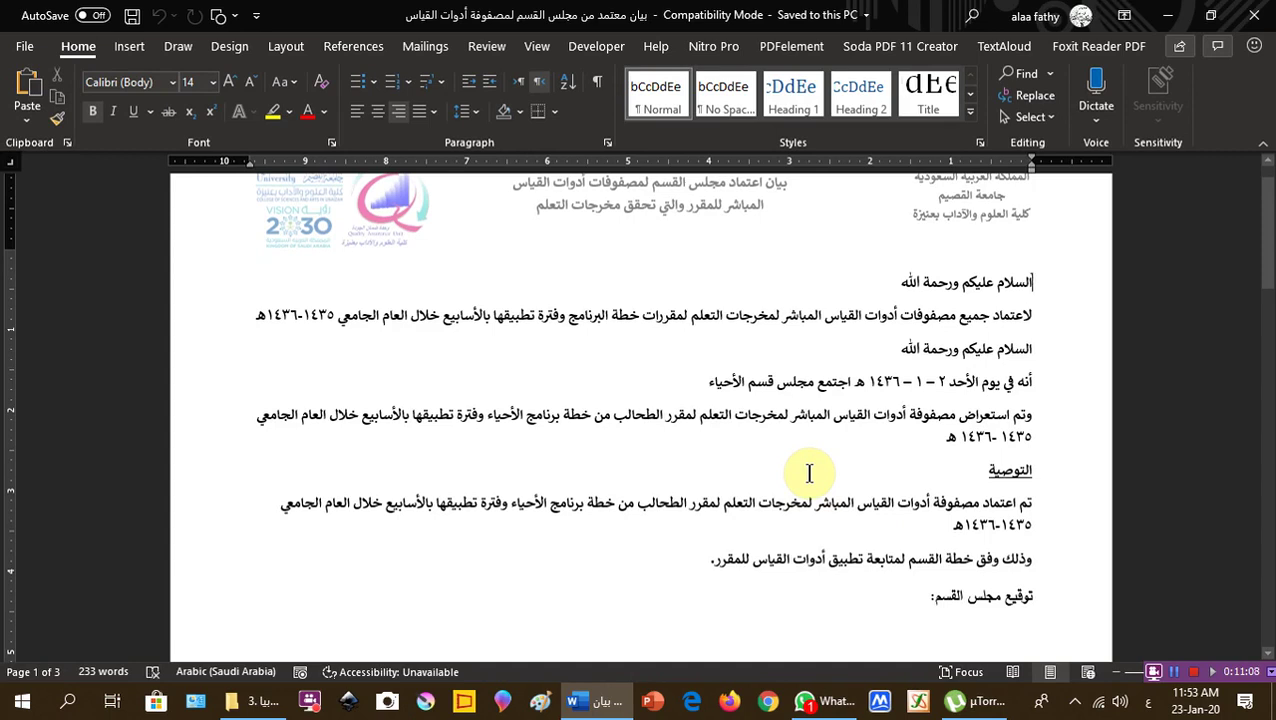
double_click(634, 414)
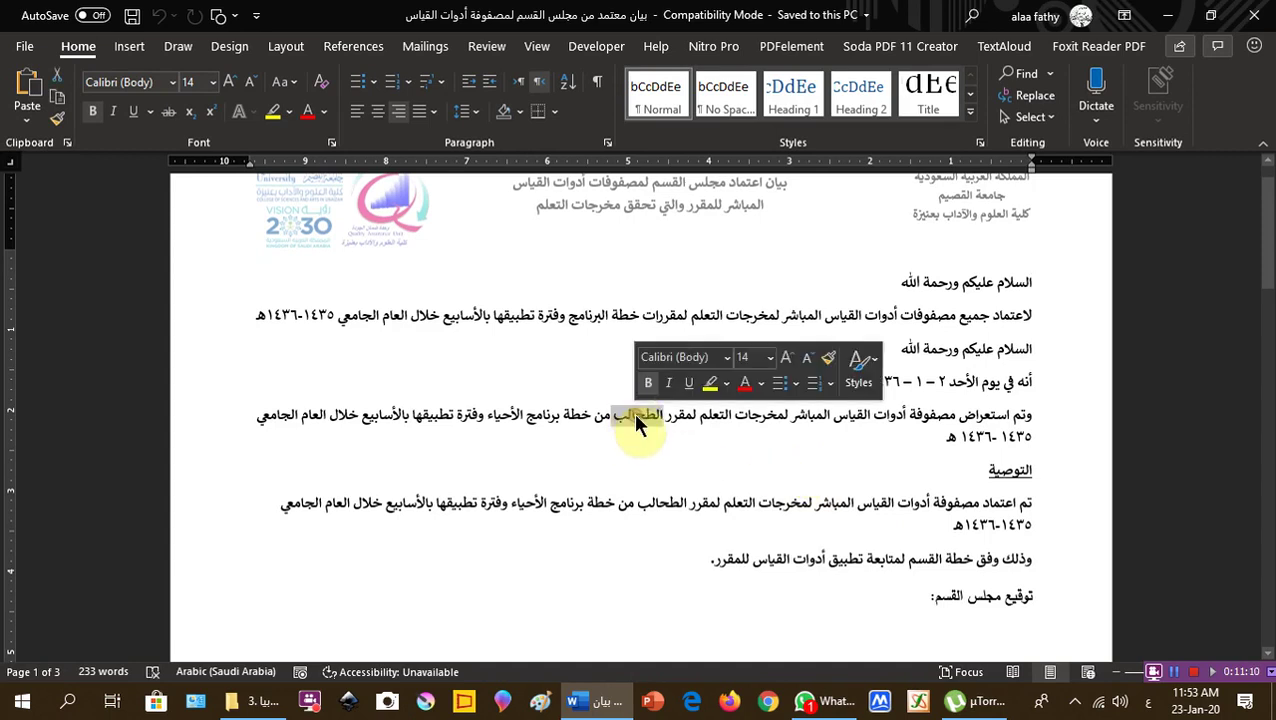
ctrl+double_click(663, 502)
scroll(443, 521, down, 2)
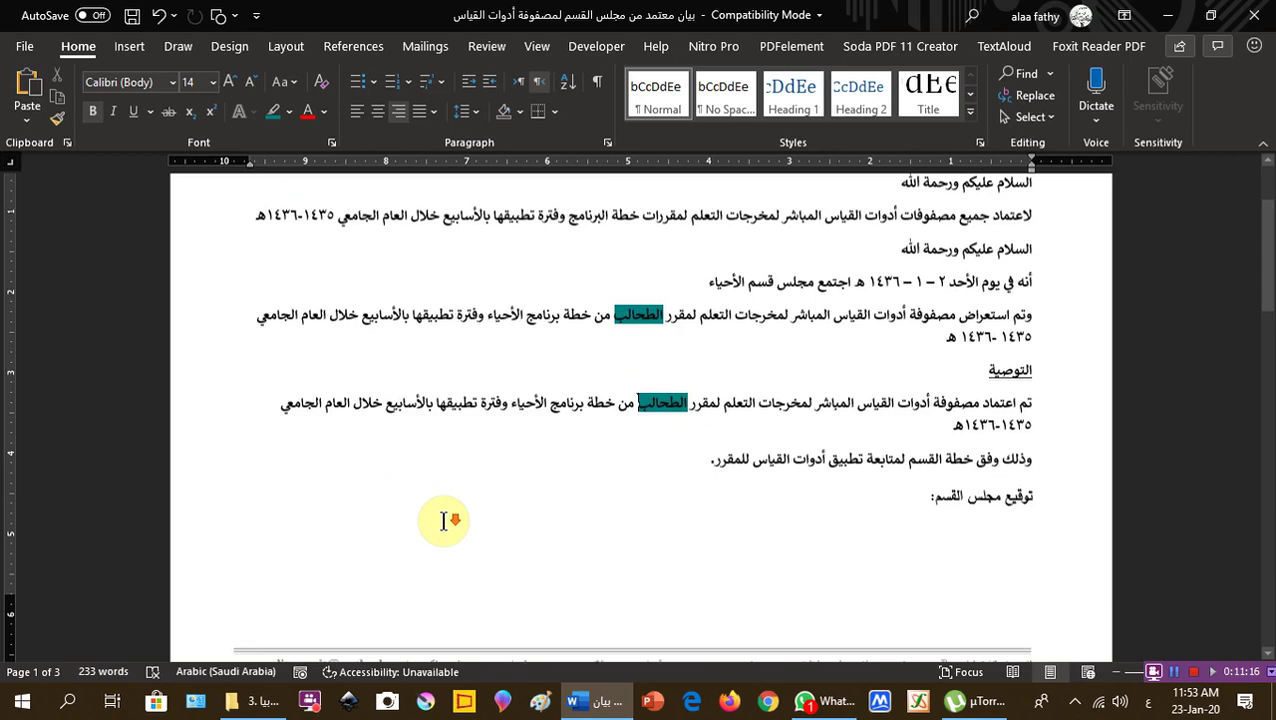
scroll(767, 410, up, 1)
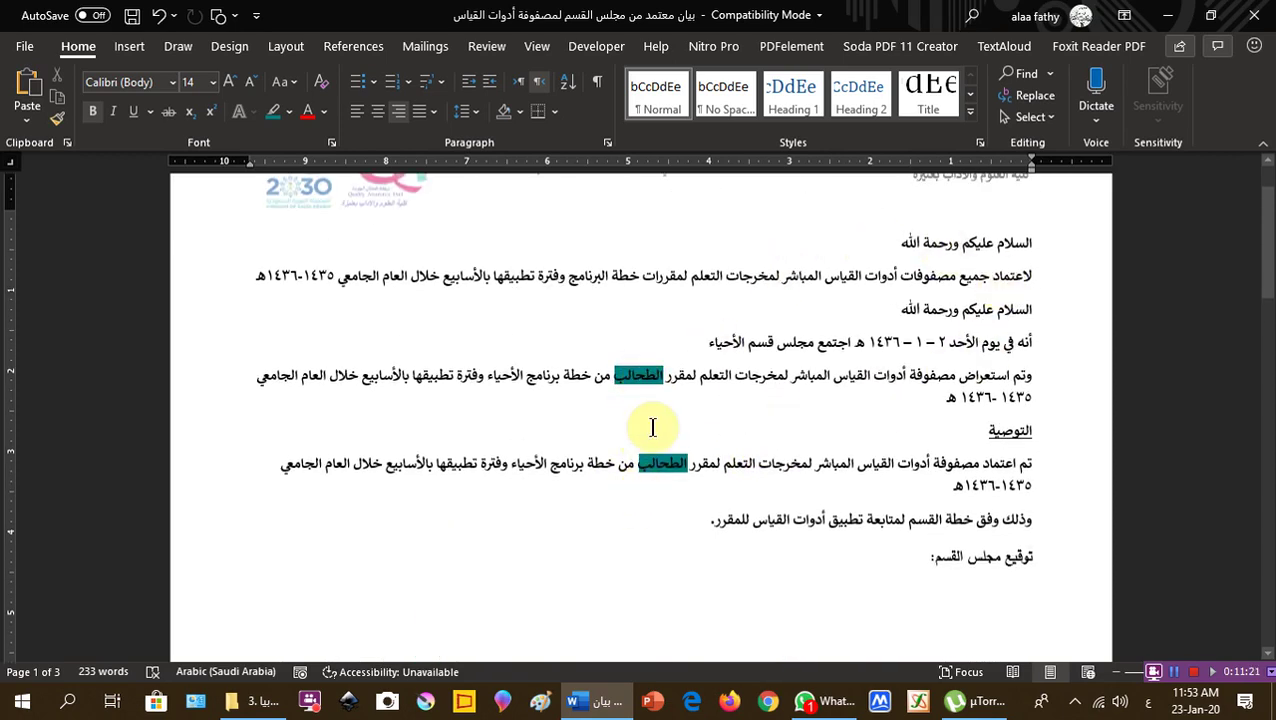
Step: Highlight the instructor's name and "الطحالب (BIO 433)" in teal above the page 2 learning outcomes matrix, selecting the signature image between them
scroll(736, 520, down, 10)
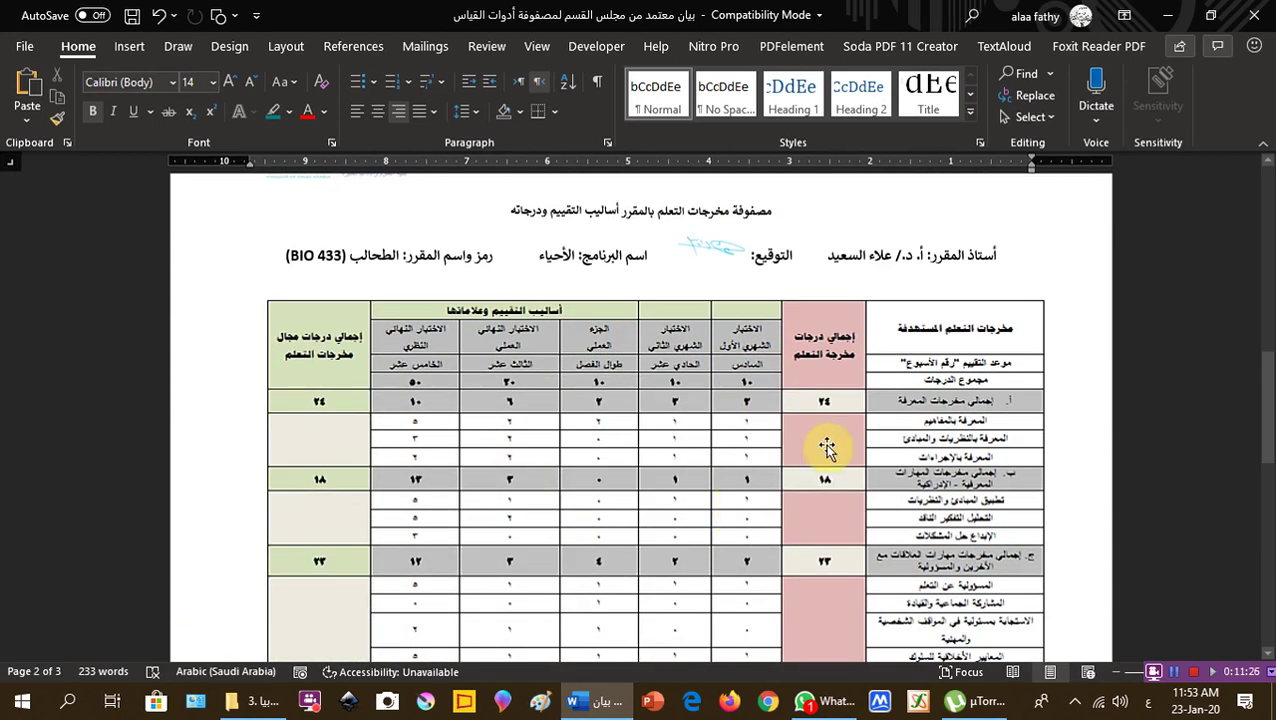
drag(823, 254, 928, 255)
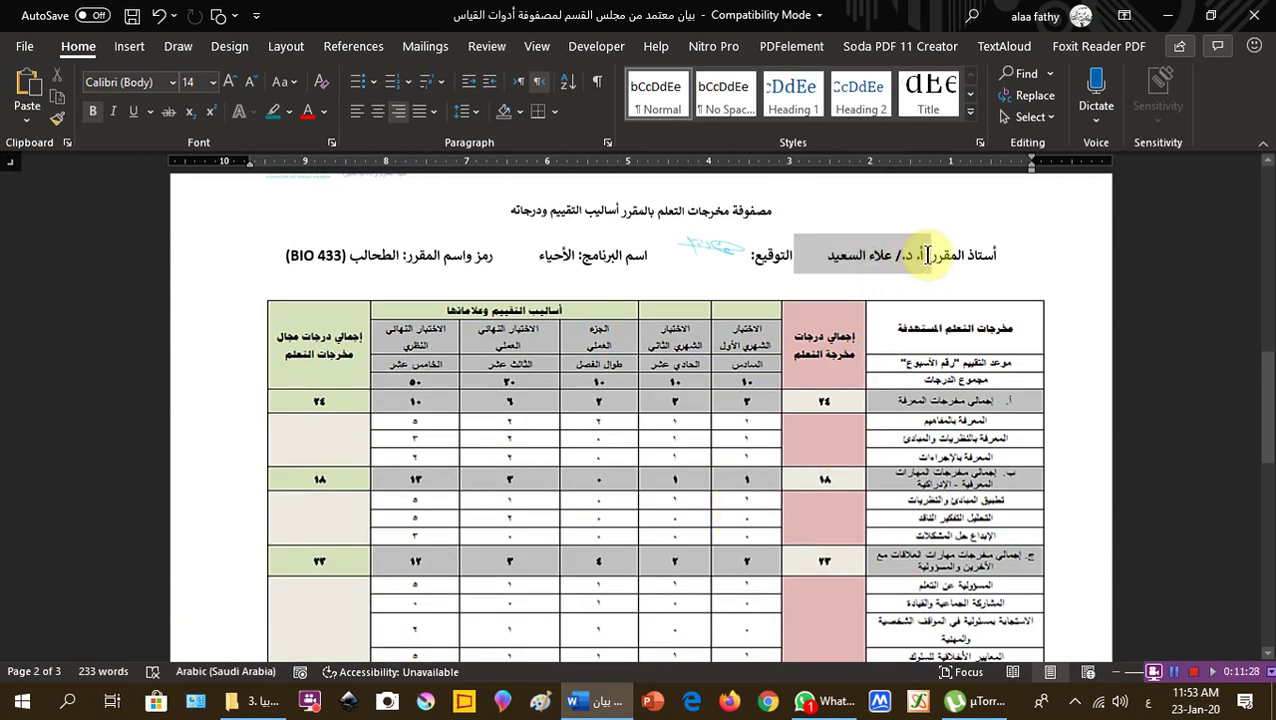
click(1000, 221)
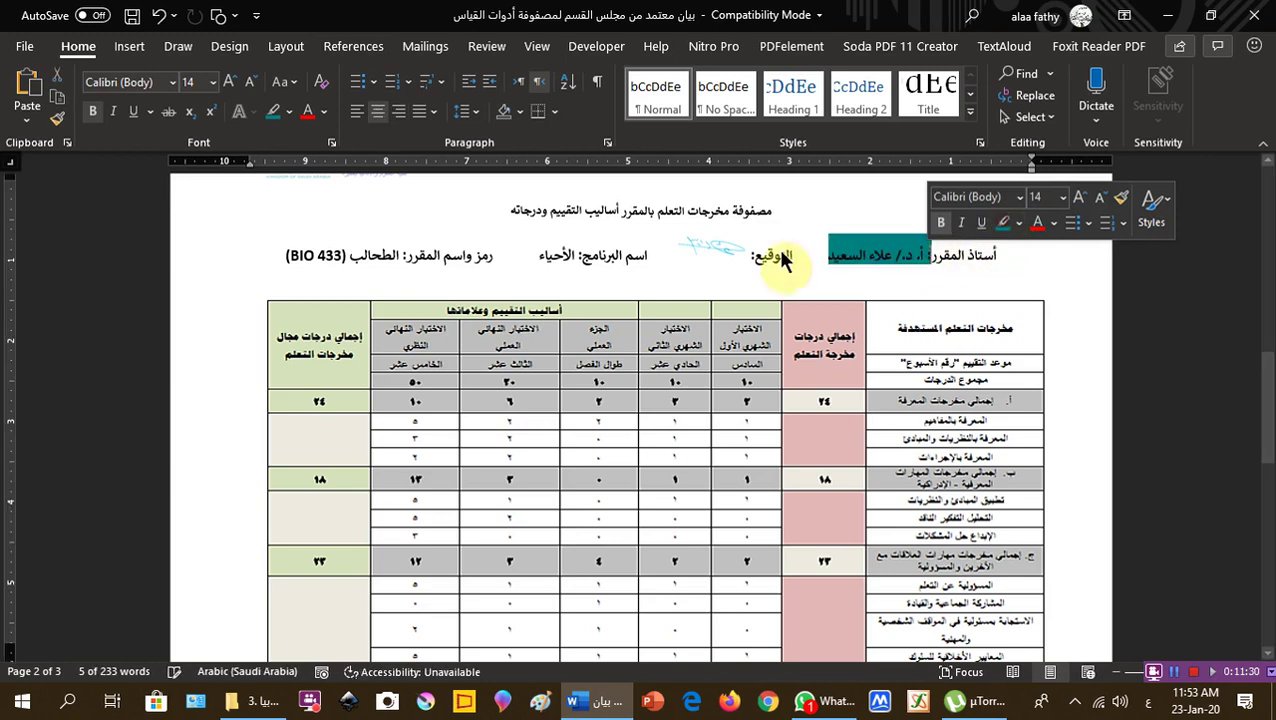
click(717, 252)
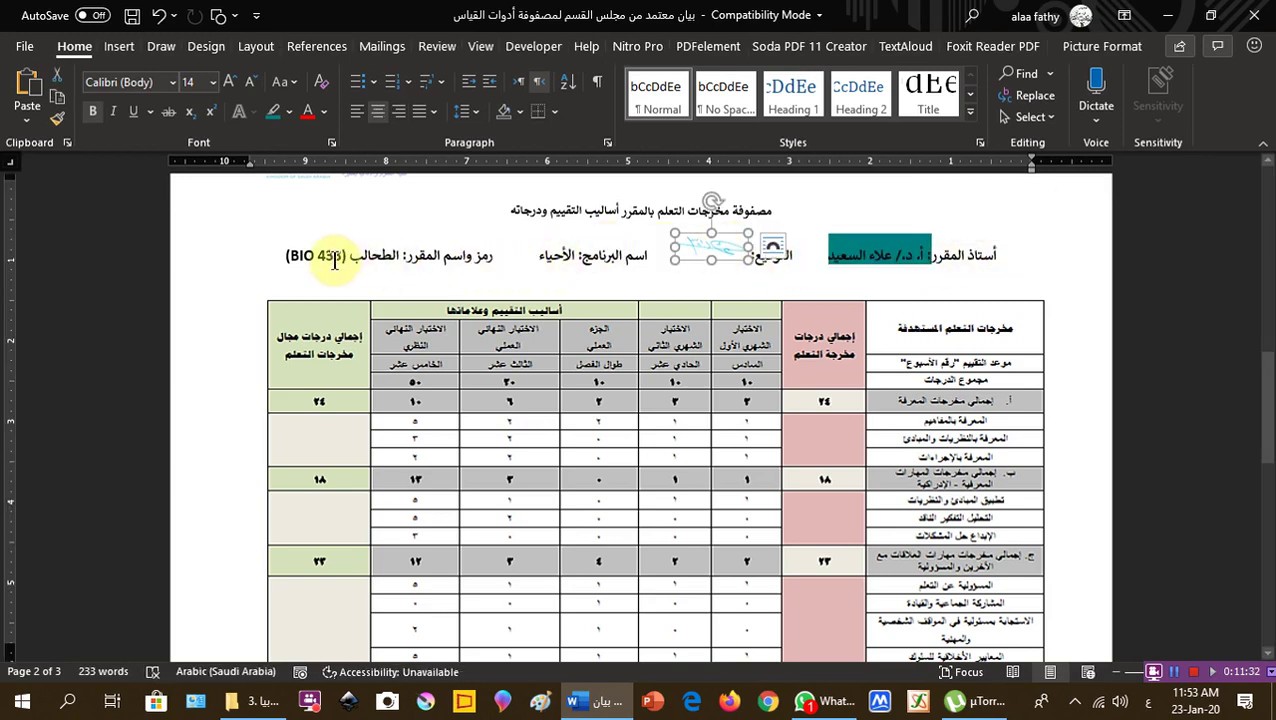
drag(286, 256, 400, 256)
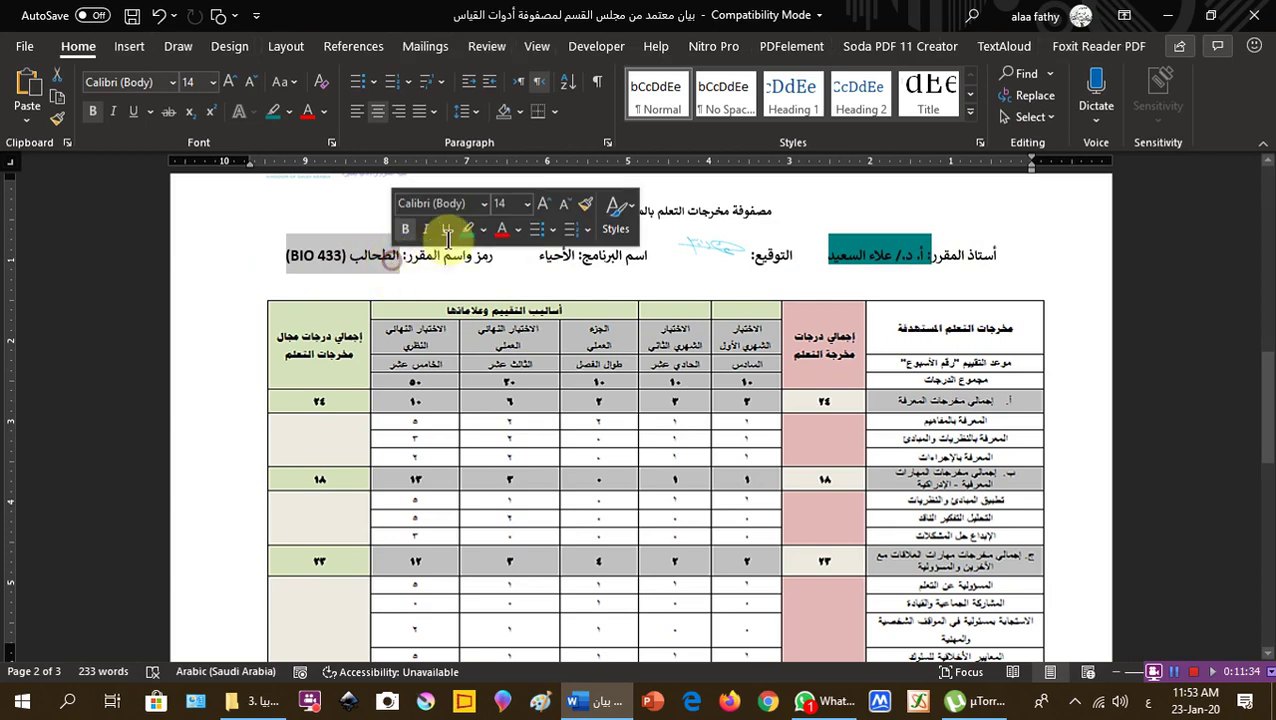
click(466, 229)
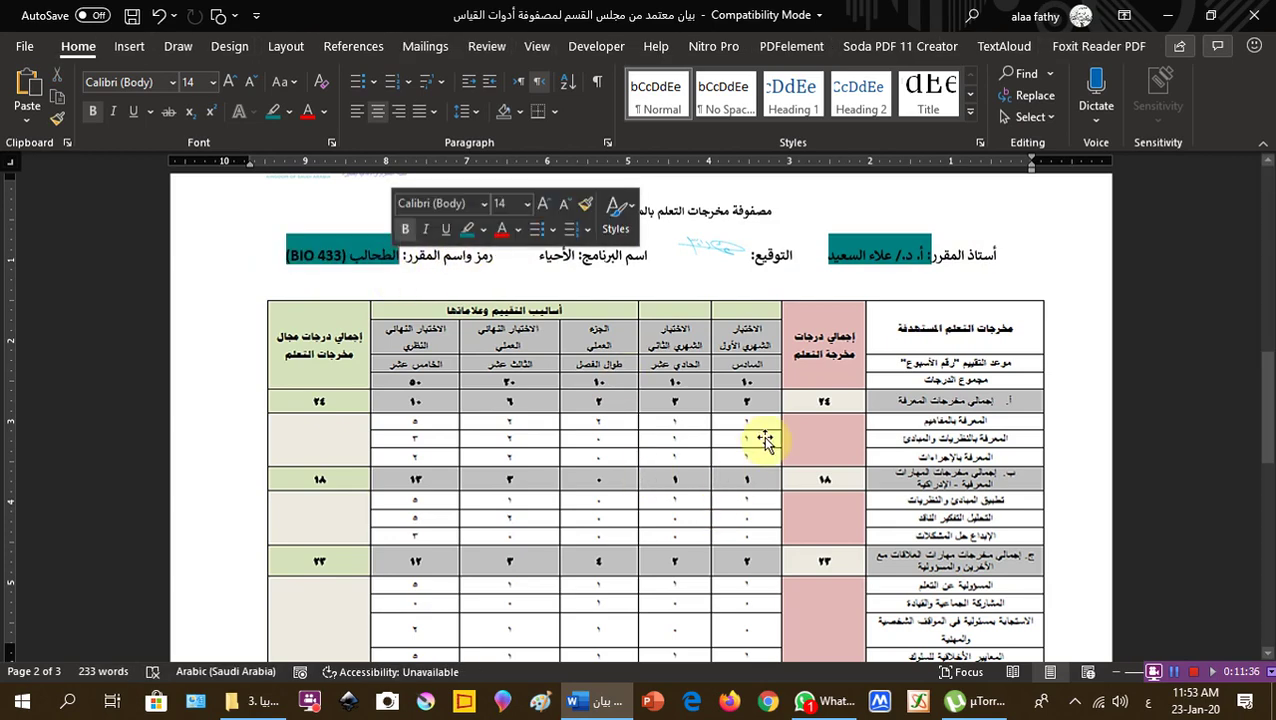
Step: Highlight the course name "الطحالب" and the level "السابع" in teal in the header of the page 3 measurement tools table
scroll(765, 443, down, 8)
scroll(765, 443, down, 5)
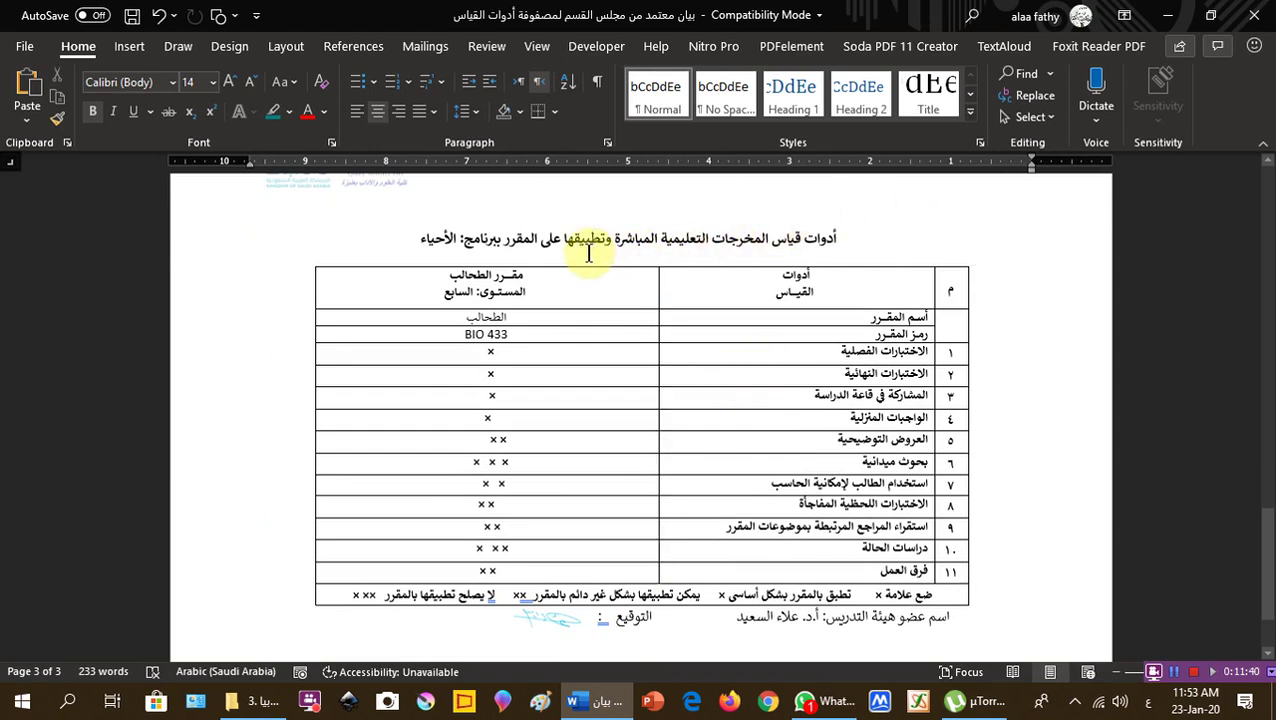
double_click(467, 277)
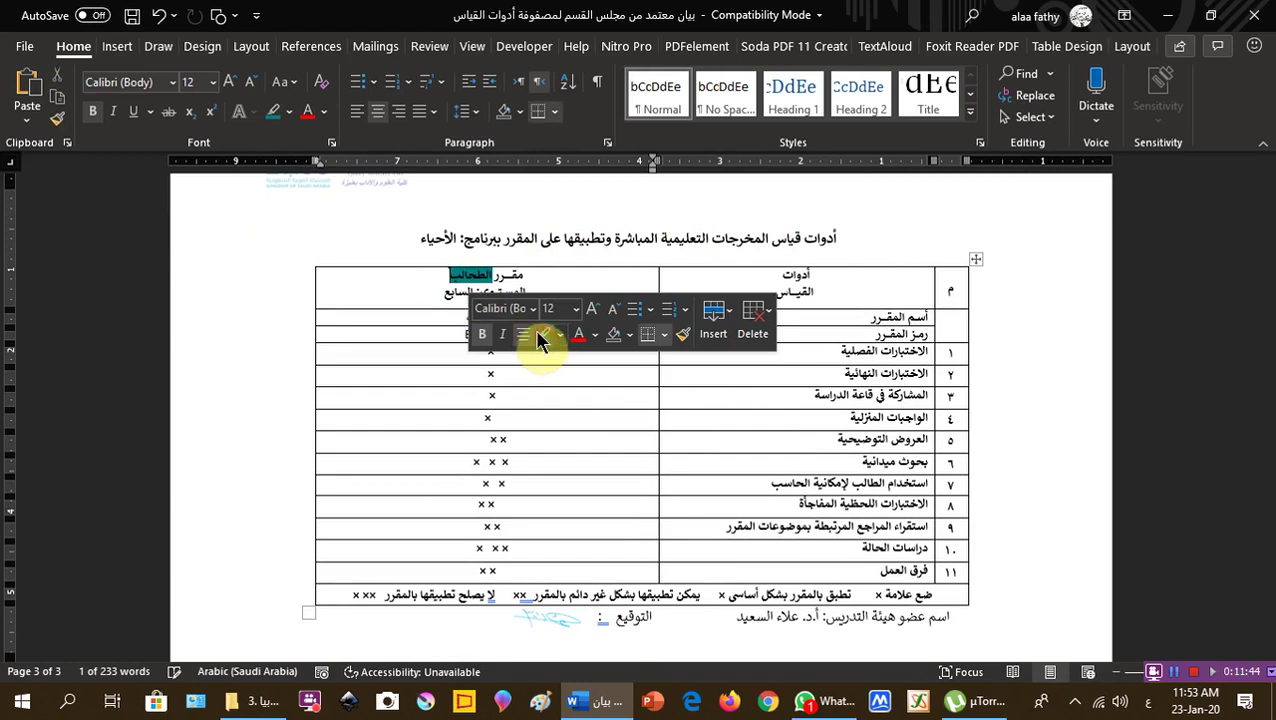
double_click(457, 291)
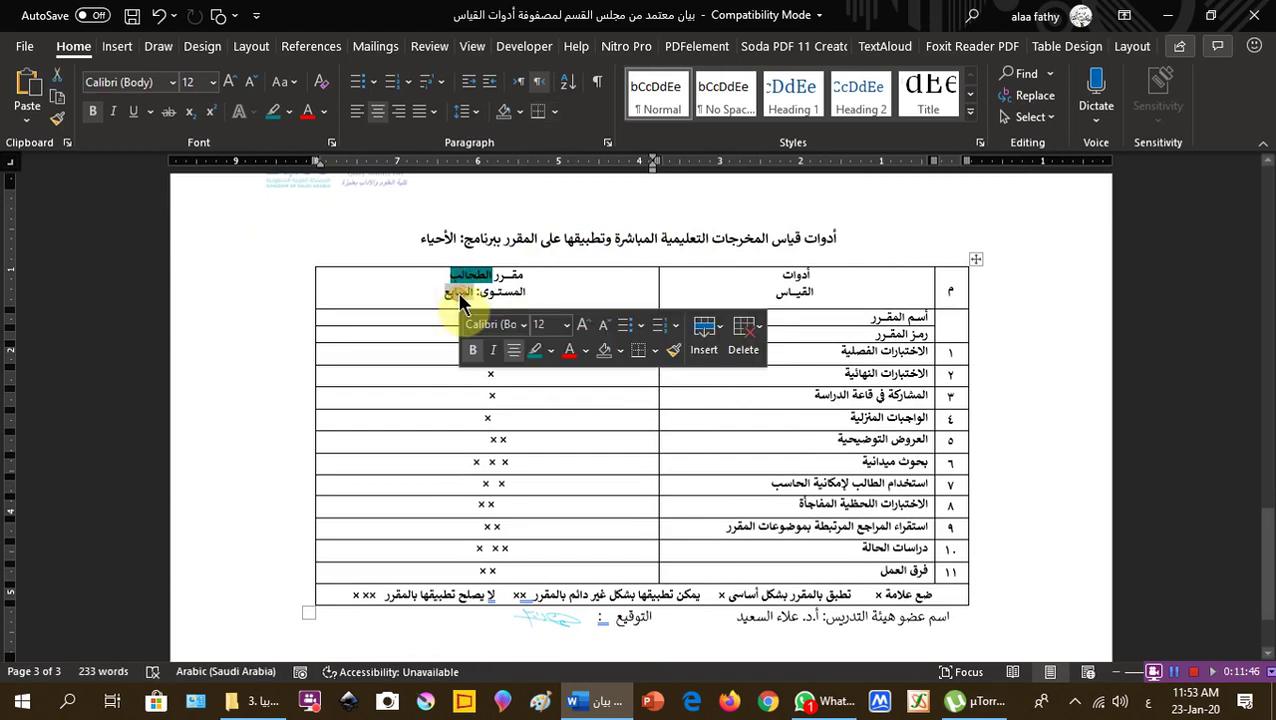
click(537, 355)
click(669, 461)
Step: Highlight the faculty member's name in teal below the measurement tools table and select the signature image beside it
scroll(678, 461, down, 2)
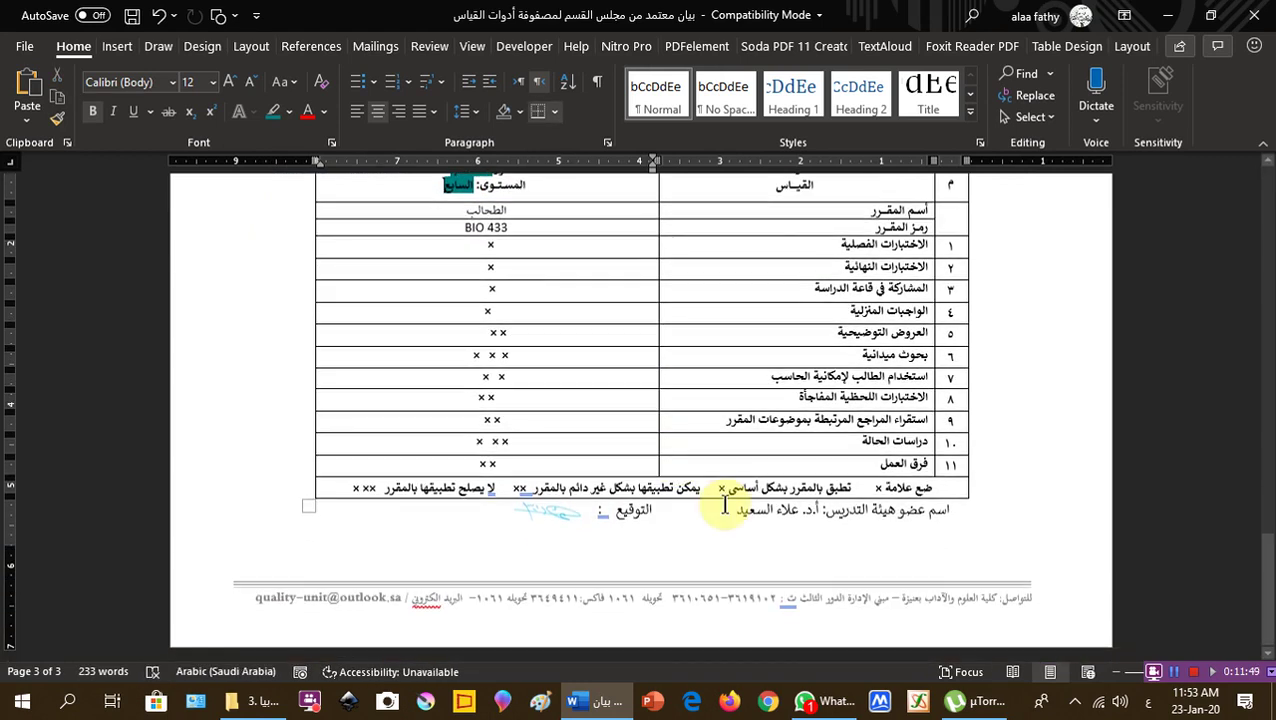
drag(735, 510, 816, 509)
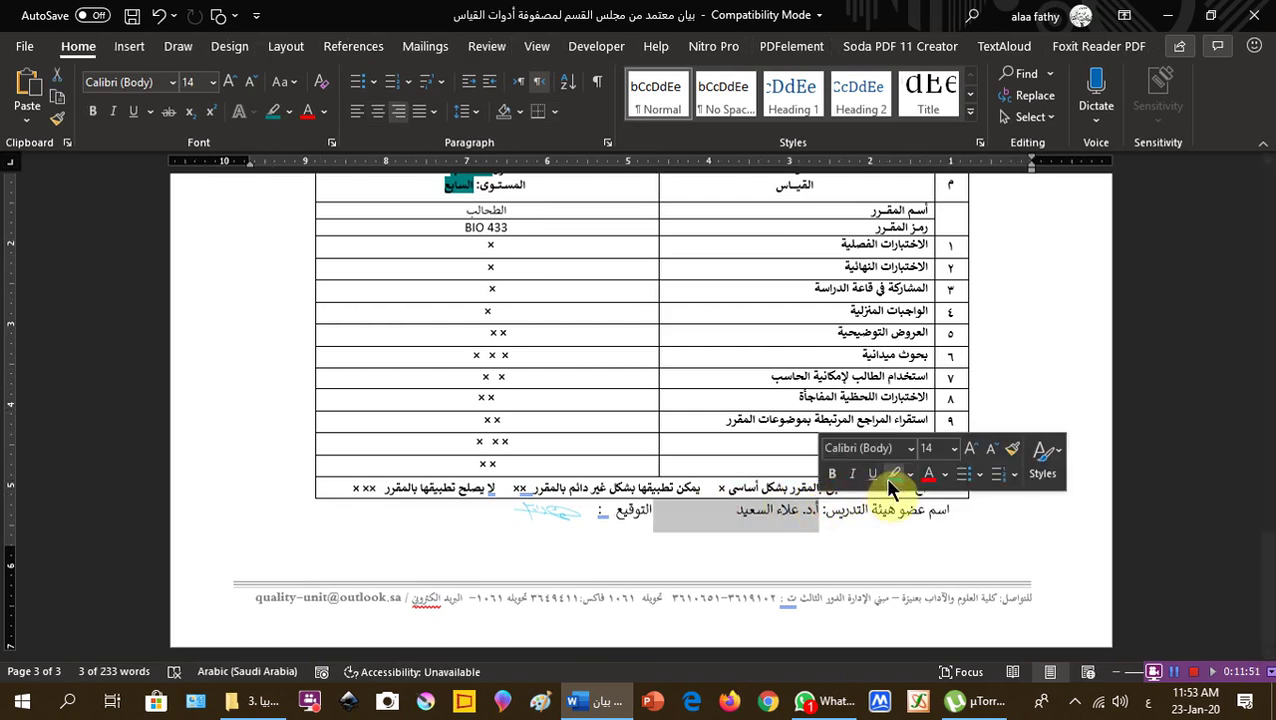
click(893, 474)
click(561, 518)
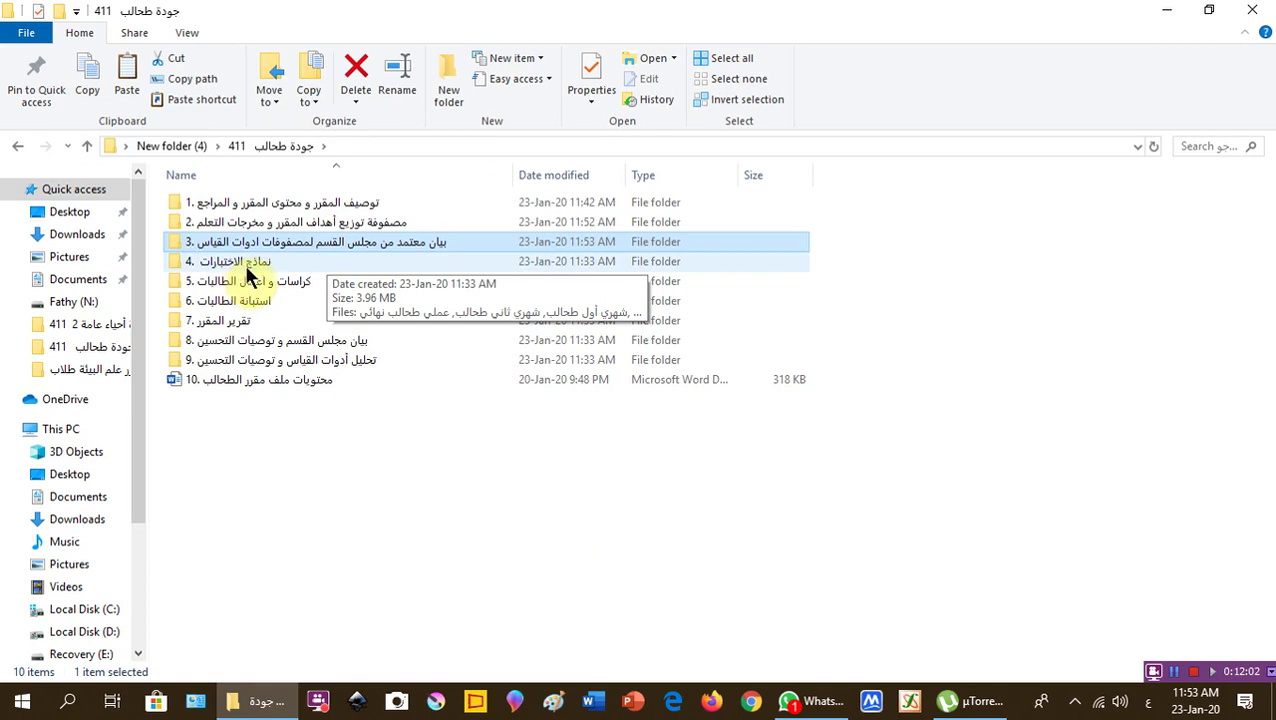
Step: View the exam files in folder 4 "نماذج الاختبارات" and the student work and booklet subfolders in folder 5, returning to the course folder
double_click(250, 268)
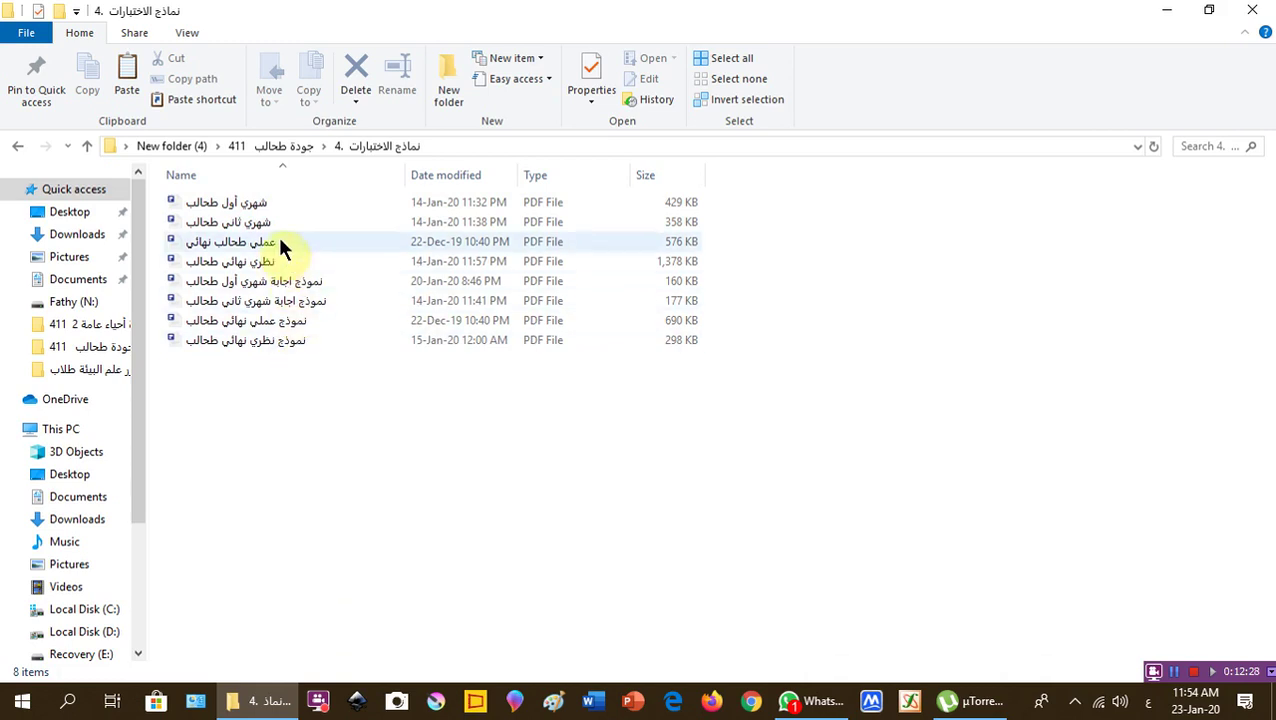
click(88, 146)
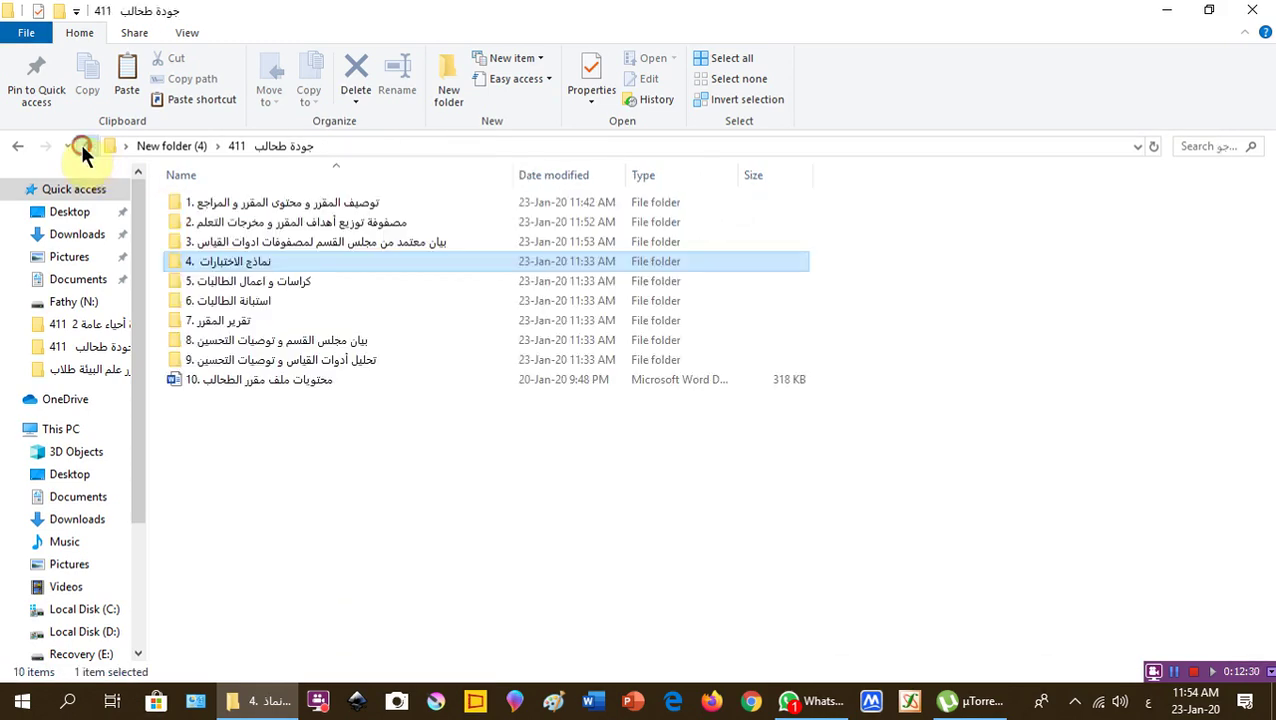
double_click(285, 279)
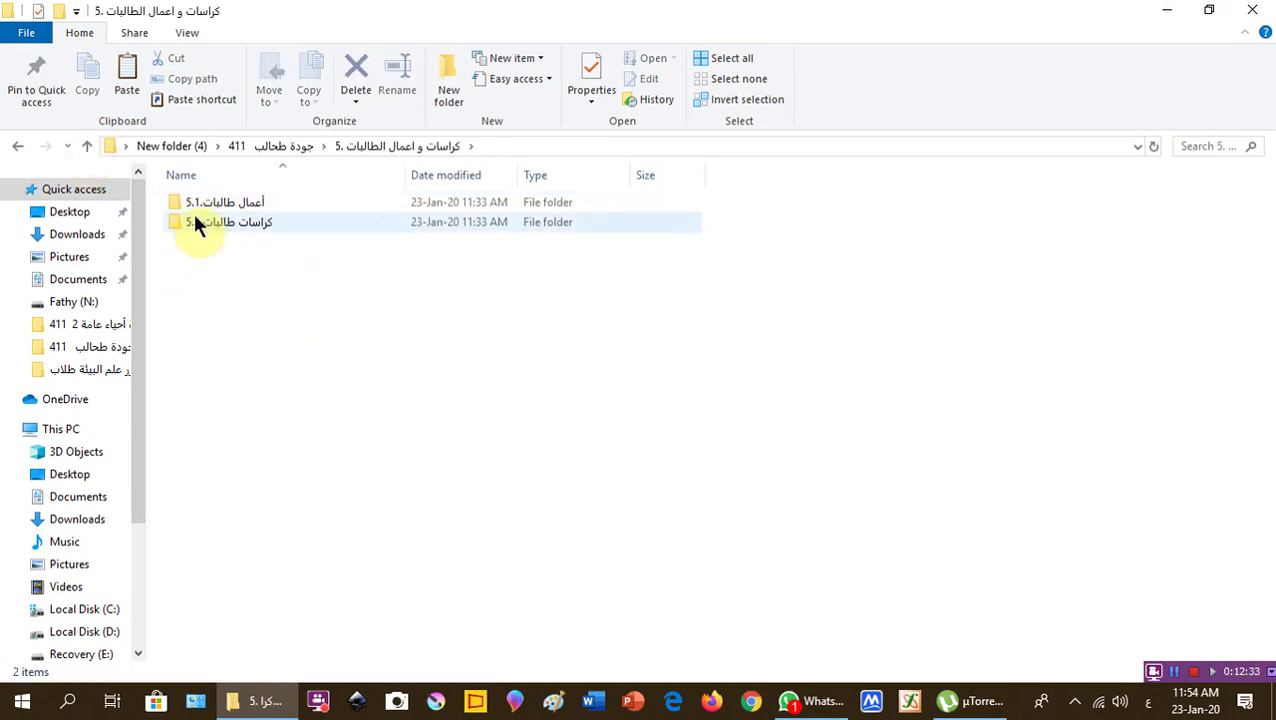
click(87, 146)
click(249, 224)
double_click(248, 224)
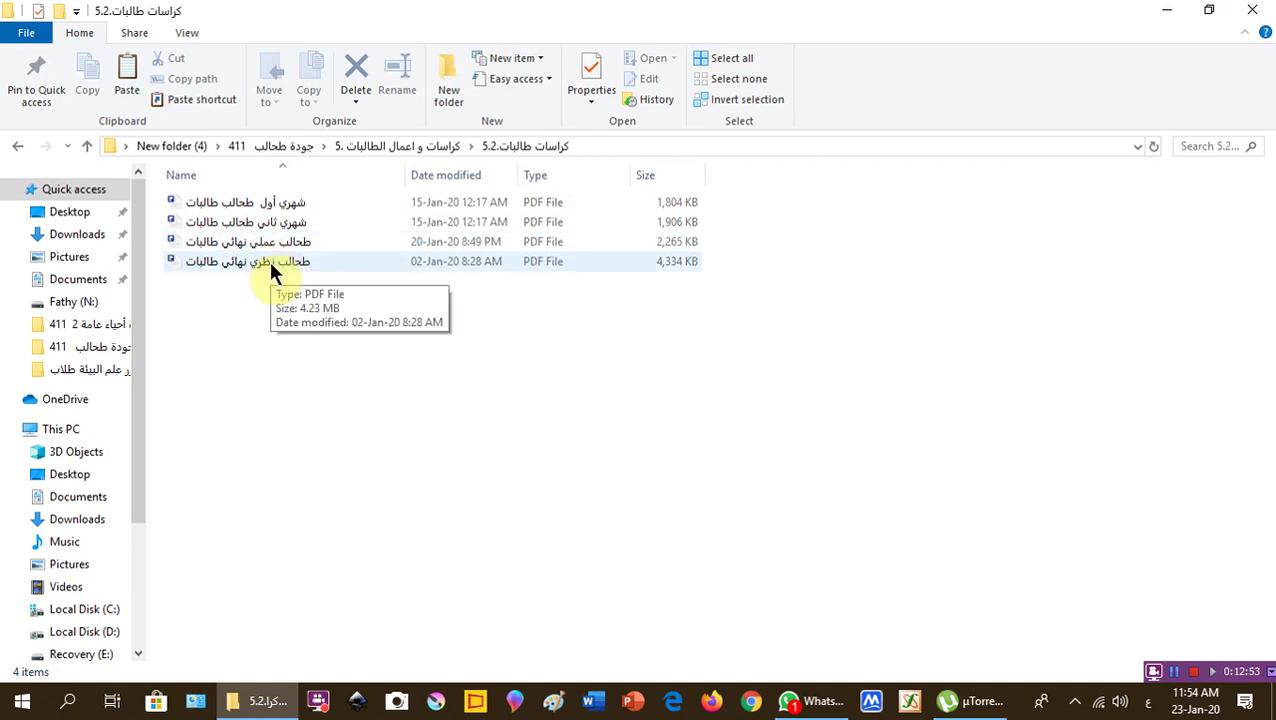
click(88, 145)
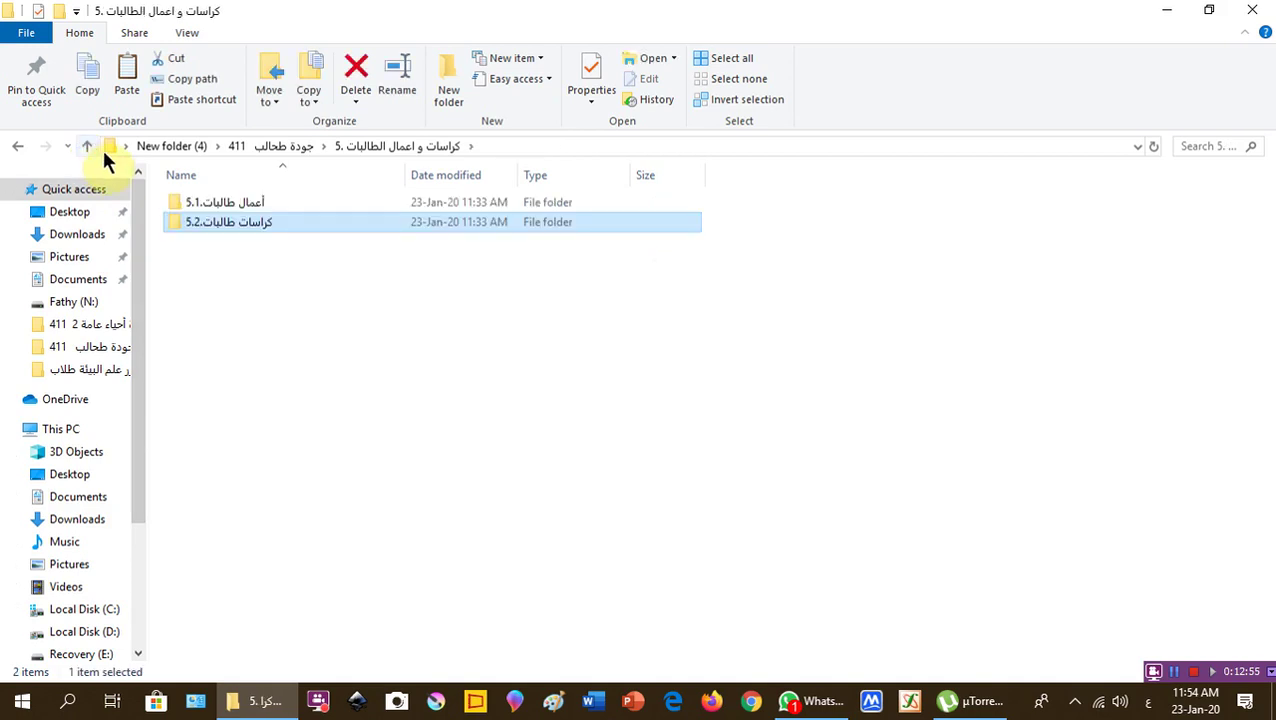
click(88, 145)
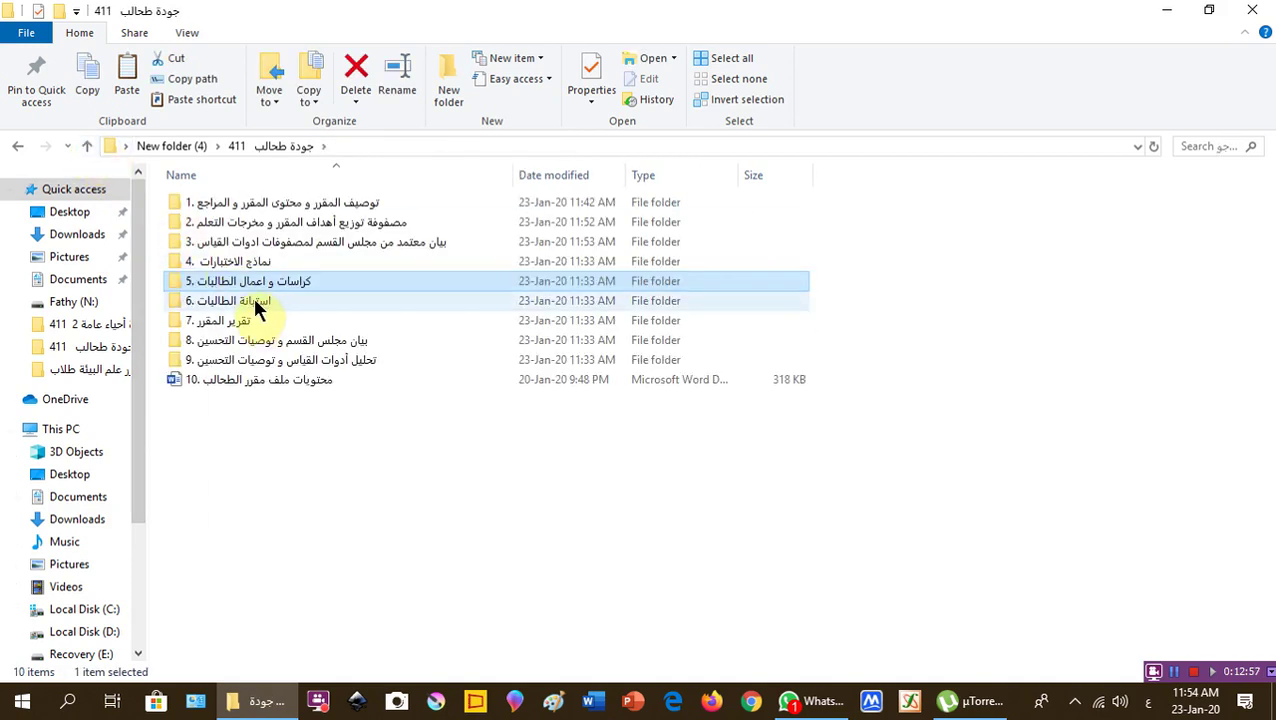
Step: Review the survey PDF "طحالب نظري" from folder 6 through its last page, close it and return to the course folder
double_click(255, 303)
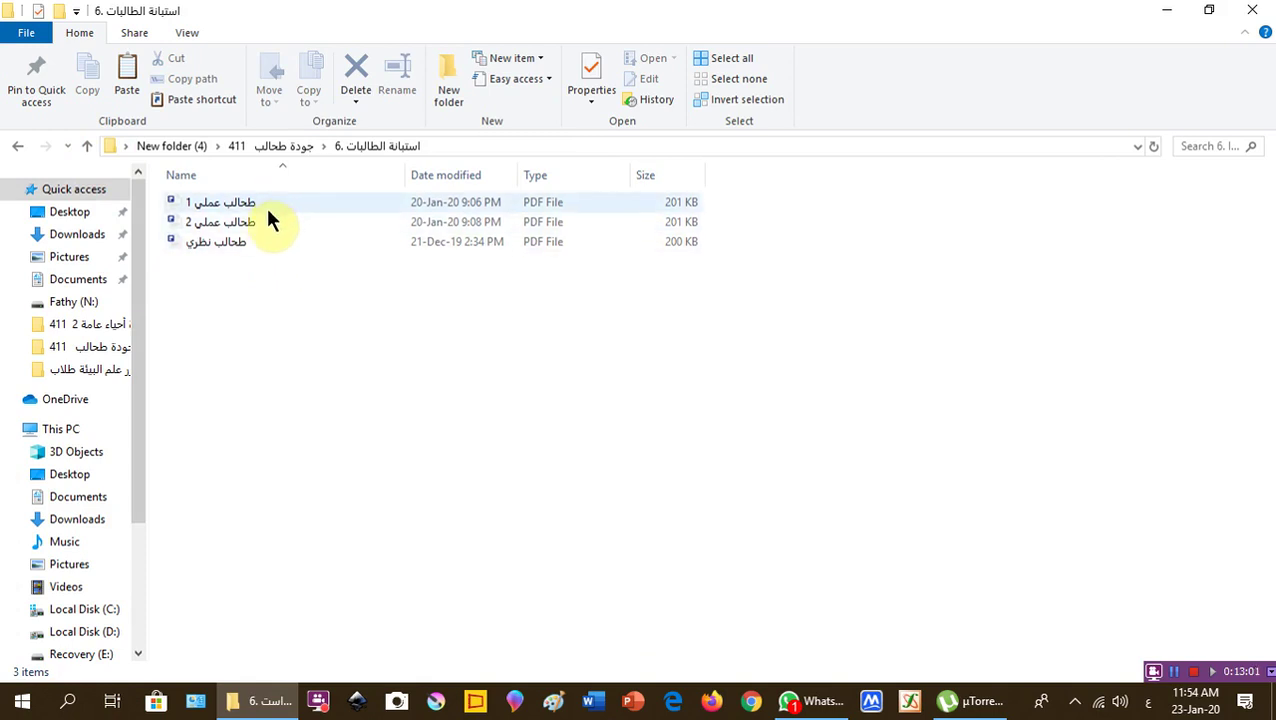
double_click(228, 244)
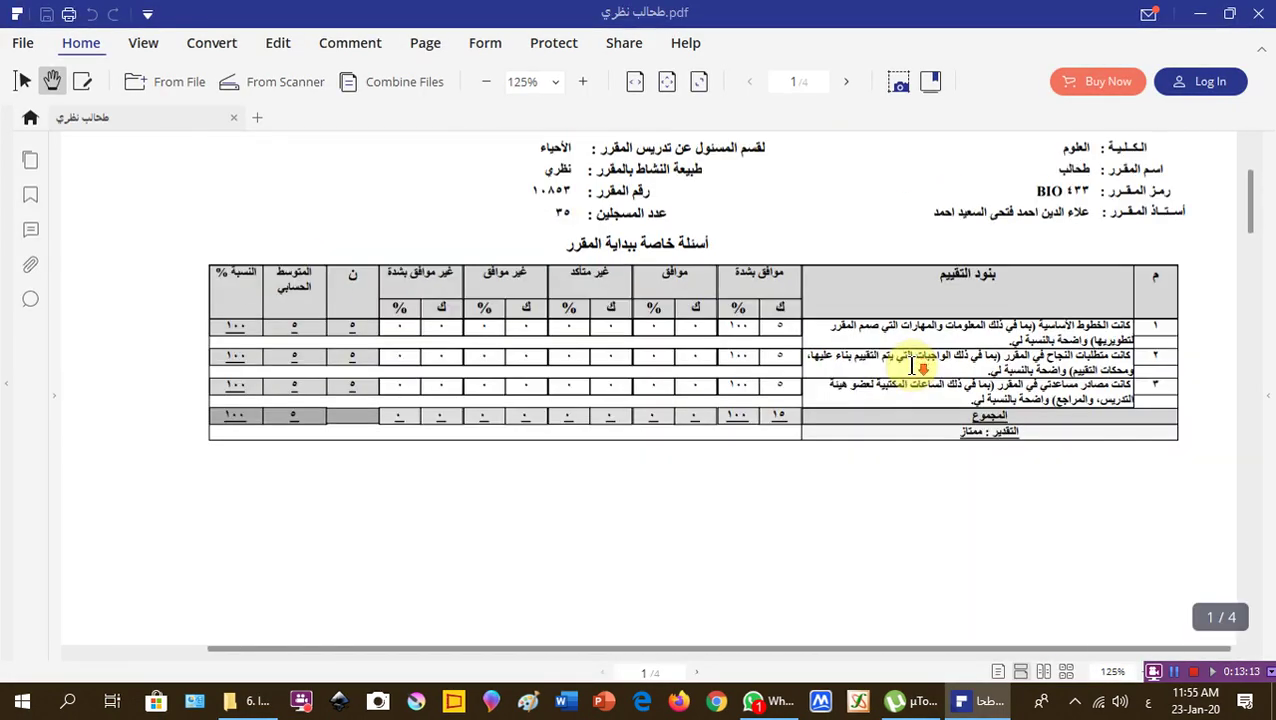
scroll(961, 452, down, 15)
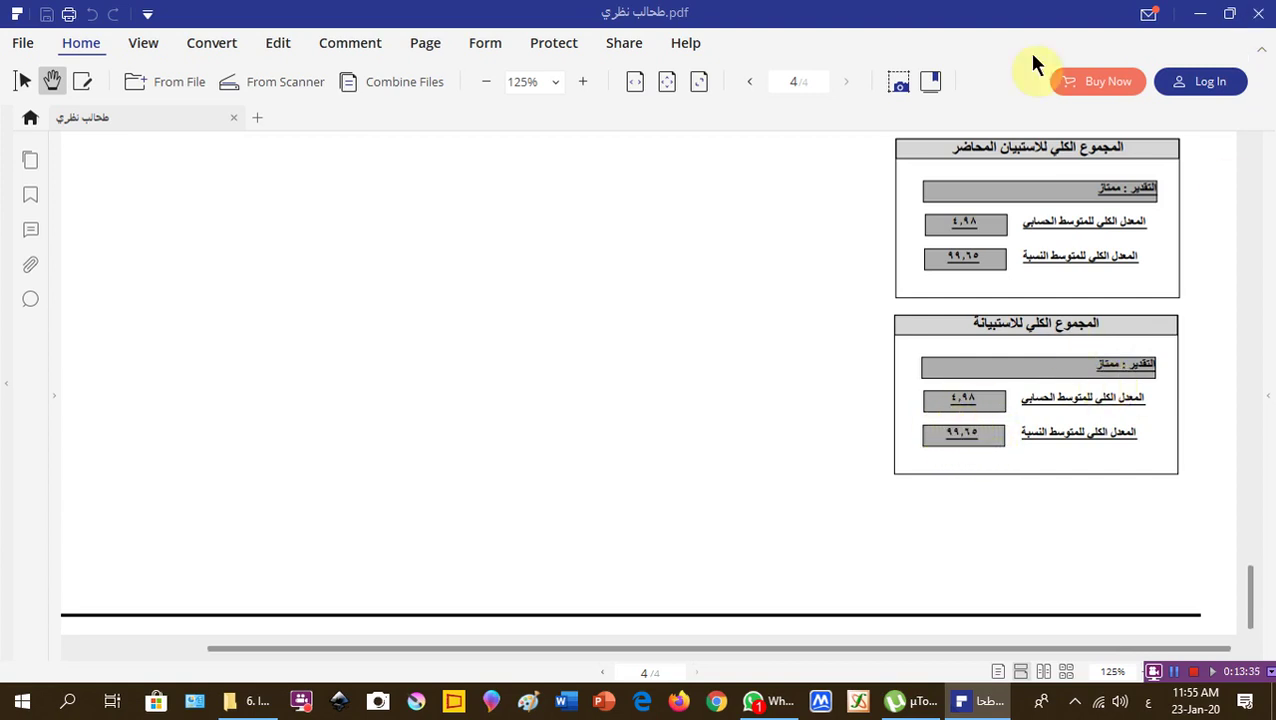
click(232, 116)
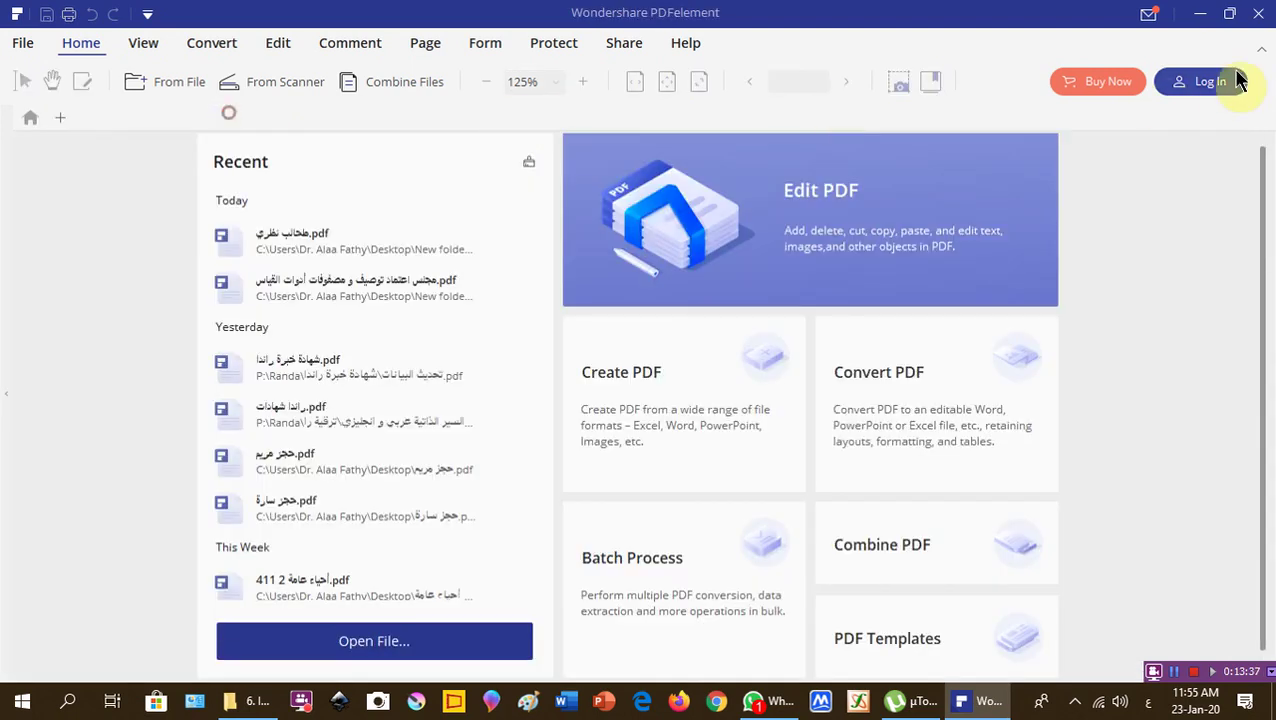
click(1202, 16)
click(88, 146)
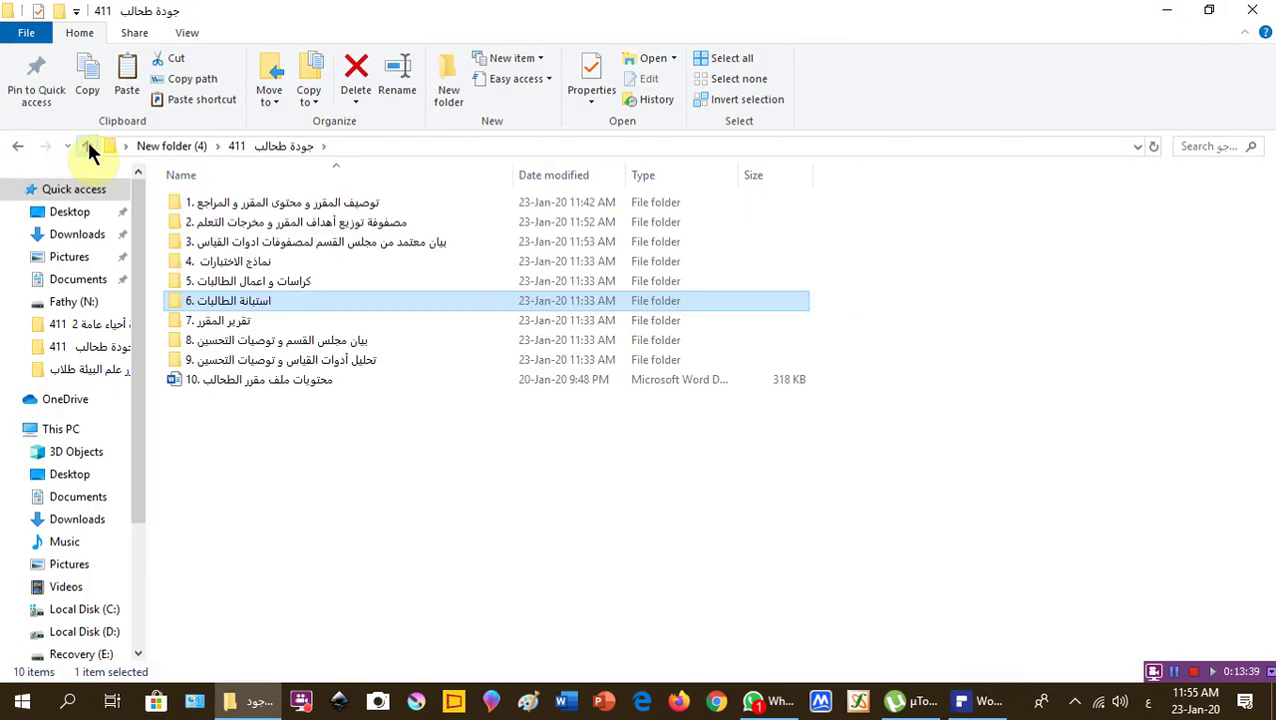
Step: Open the 411 course report "تقرير مقرر طحالب 411 E" from folder 7 and show its cover page information table
double_click(232, 326)
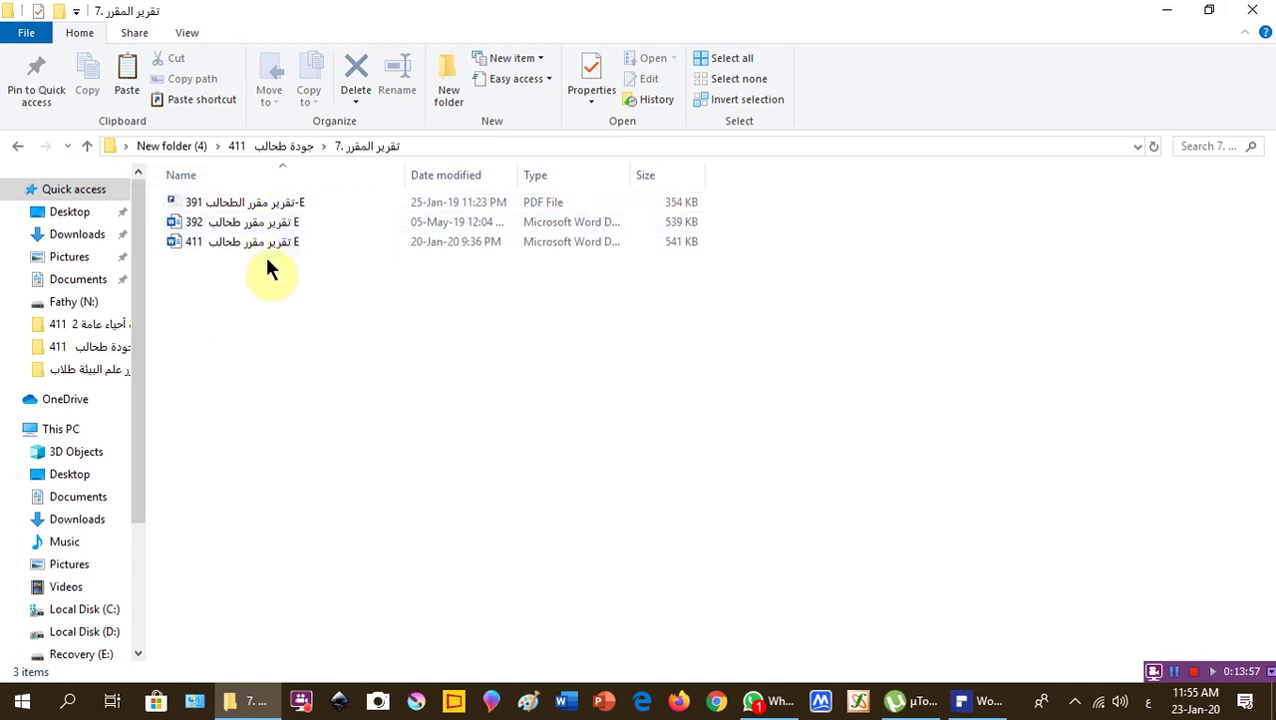
double_click(209, 240)
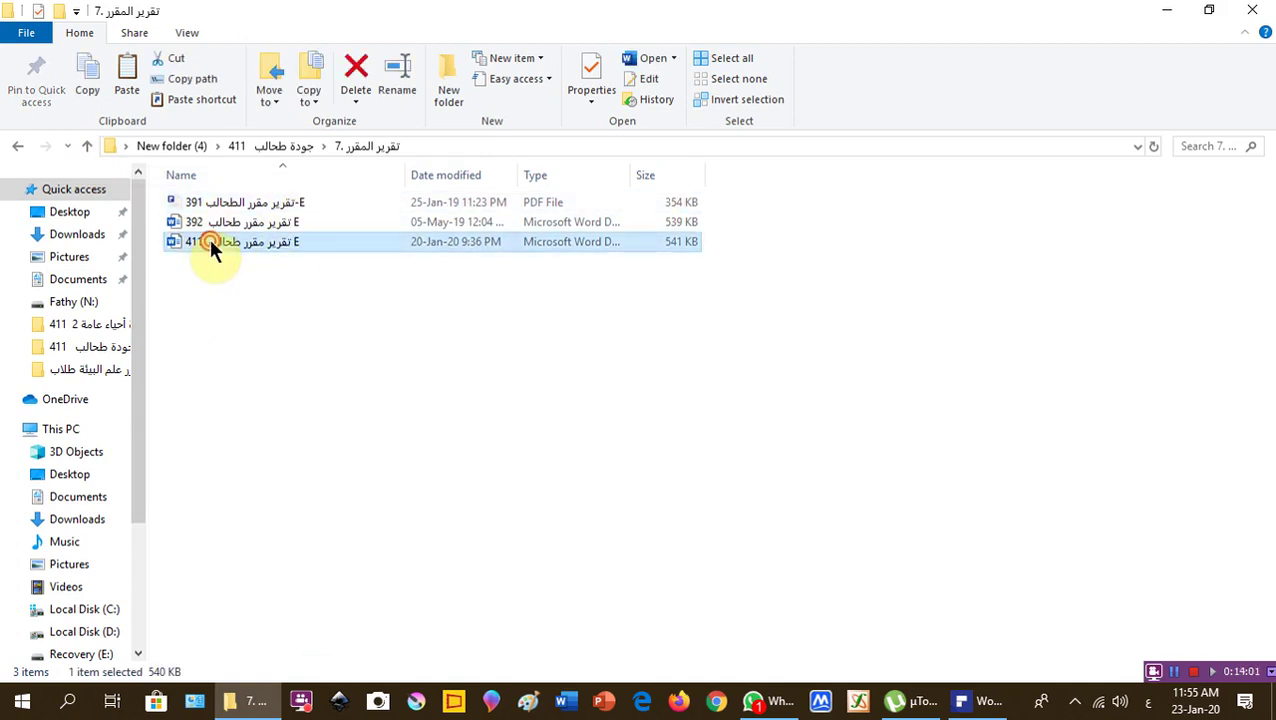
scroll(903, 470, down, 3)
scroll(903, 470, down, 5)
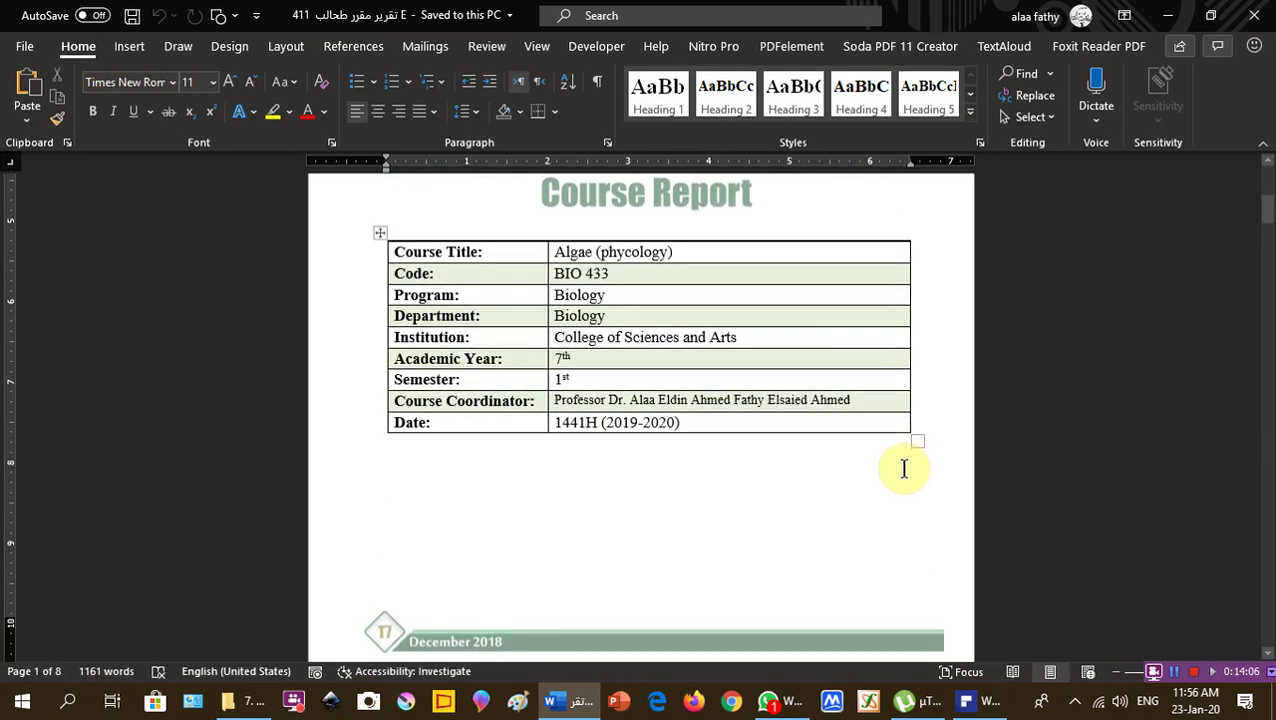
scroll(766, 410, up, 2)
scroll(621, 342, down, 3)
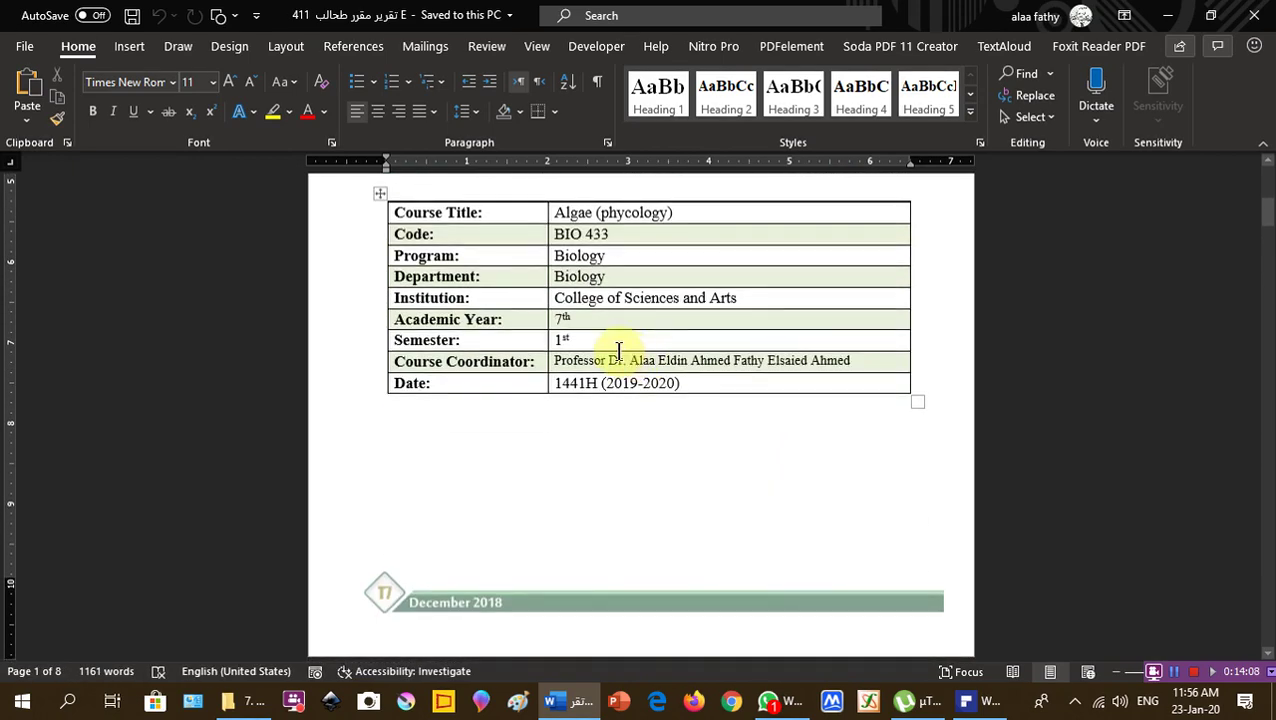
Step: Point out the semester, course coordinator and date entries in the Course Report table by selecting each value
ctrl+scroll(568, 340, up, 1)
ctrl+scroll(568, 340, up, 1)
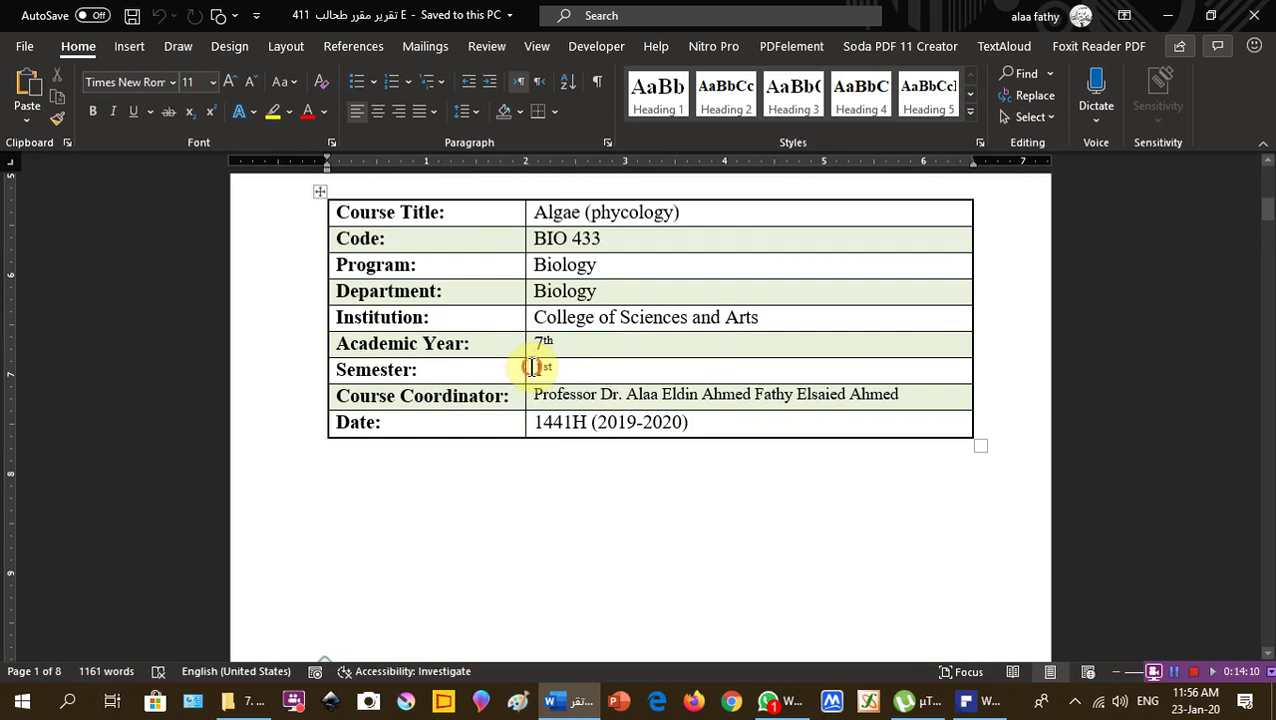
click(536, 368)
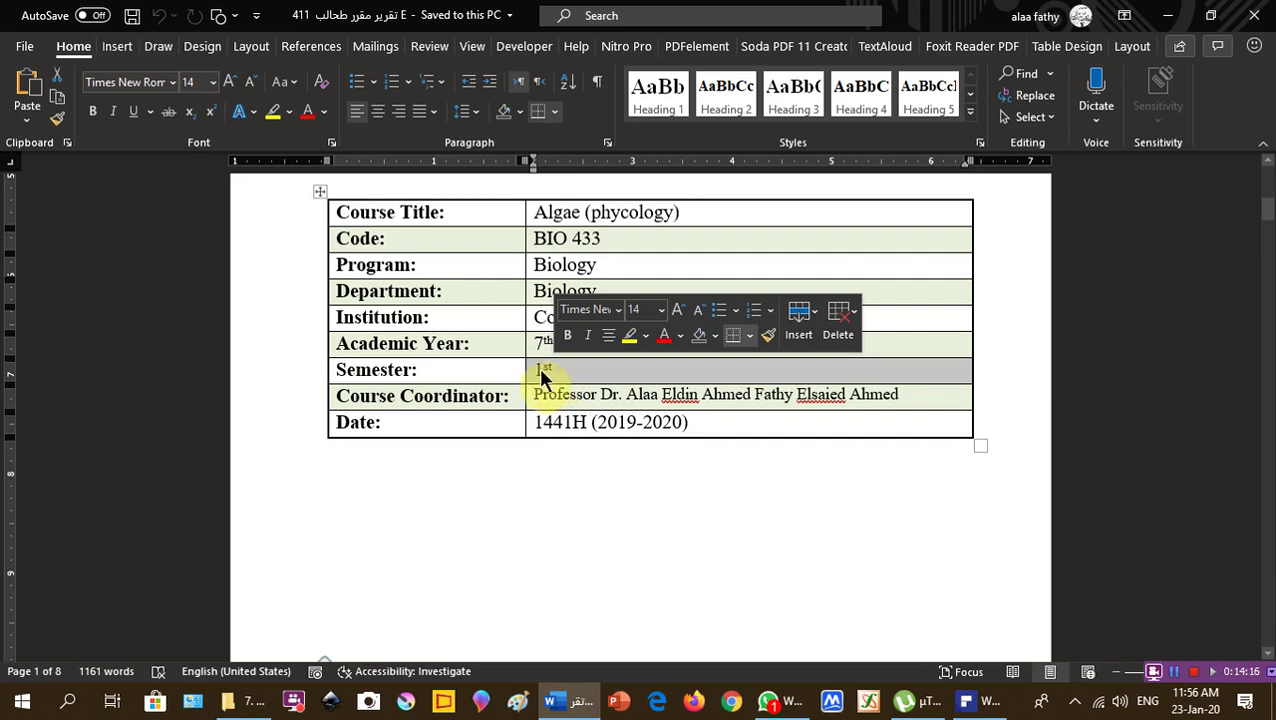
triple_click(563, 397)
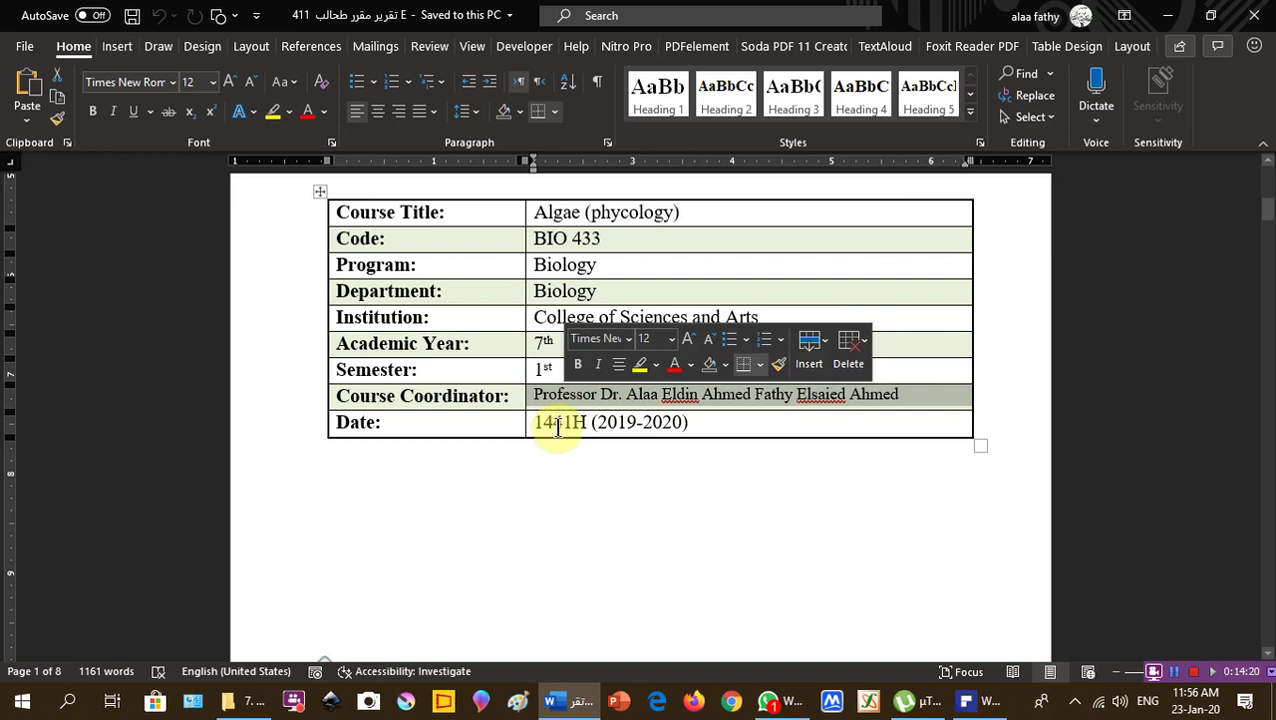
triple_click(558, 425)
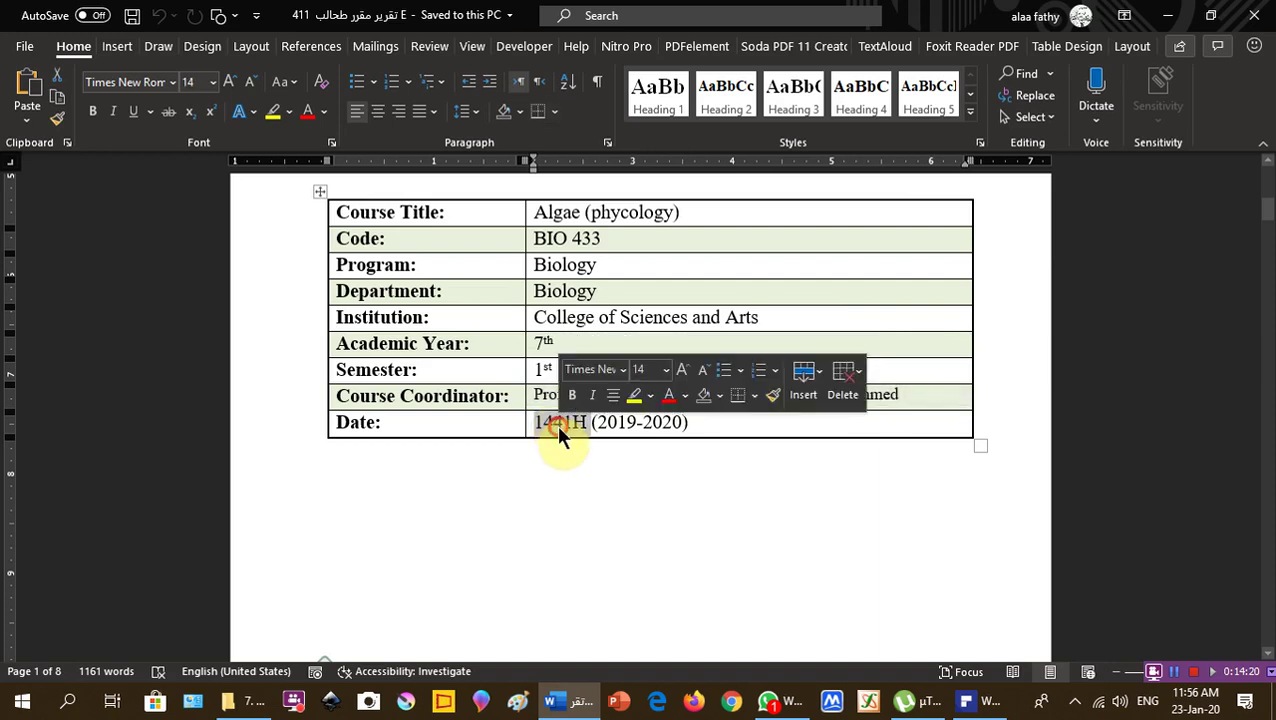
Step: Highlight the semester, course coordinator and date values in yellow in the cover page information table
click(567, 342)
drag(537, 369, 683, 422)
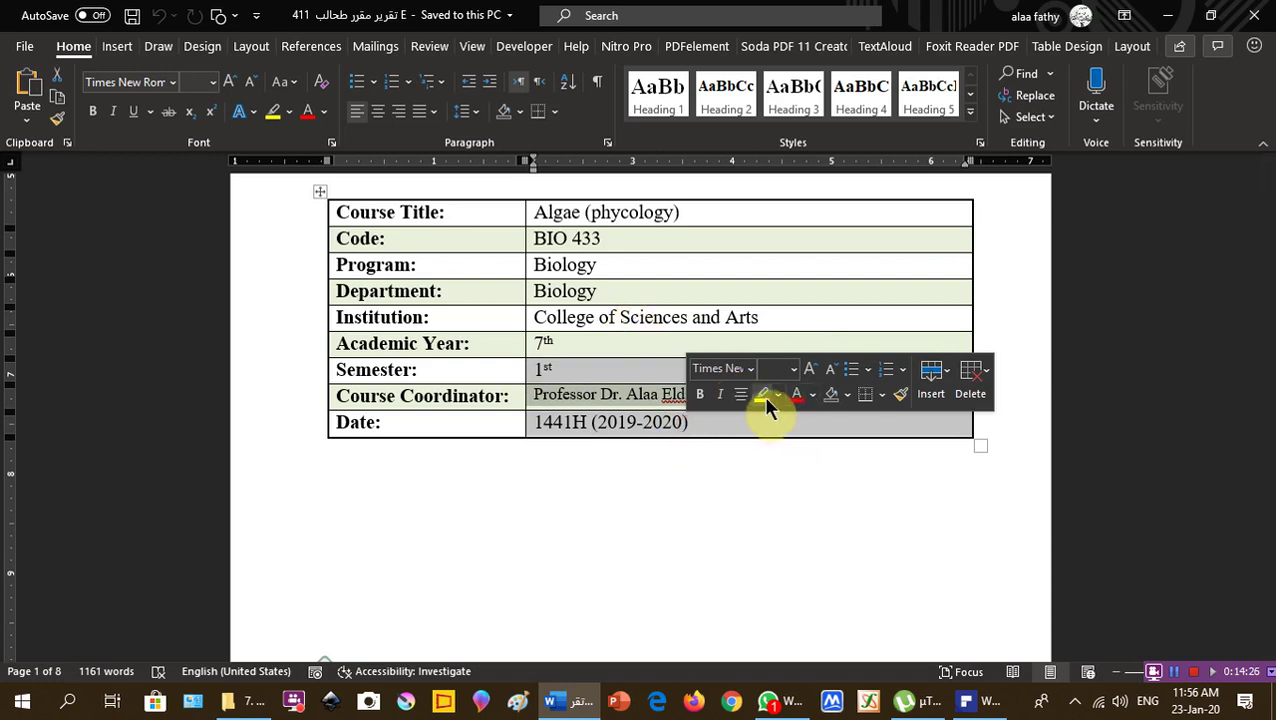
click(762, 394)
double_click(759, 468)
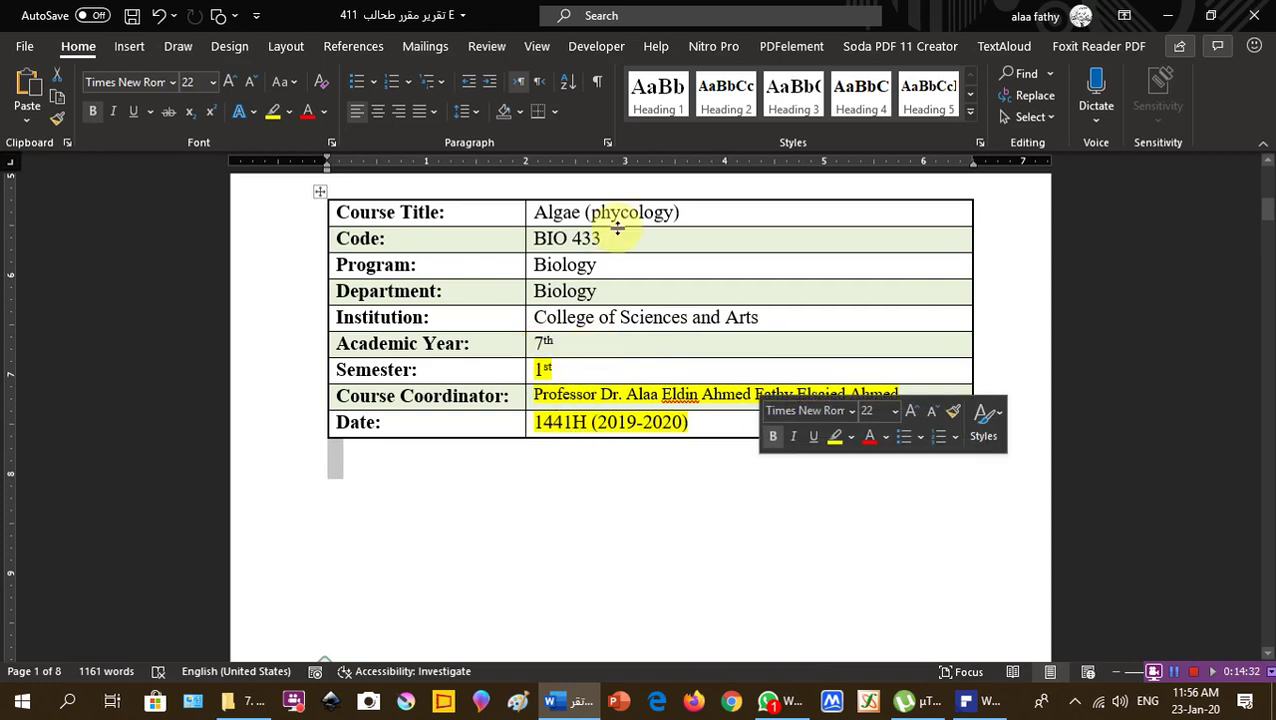
Step: Highlight the section count and the starting and completing student numbers in yellow in the Course Identification table
scroll(715, 480, down, 15)
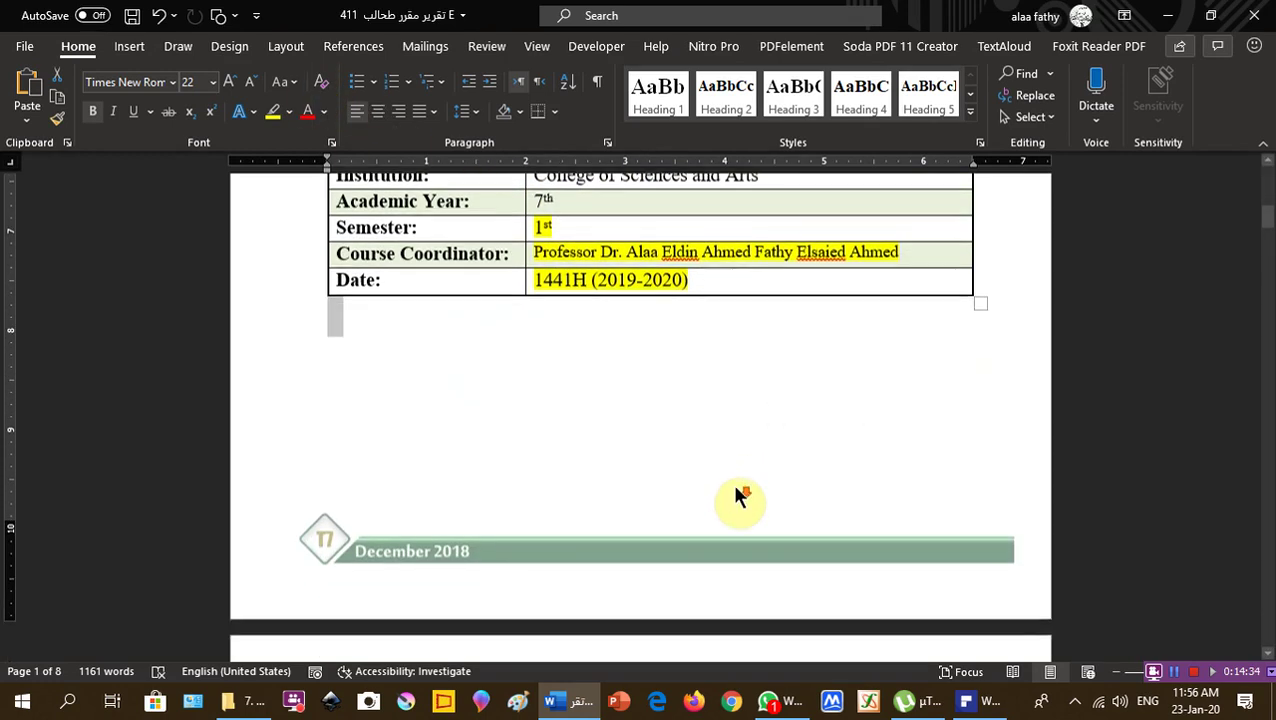
scroll(735, 488, down, 5)
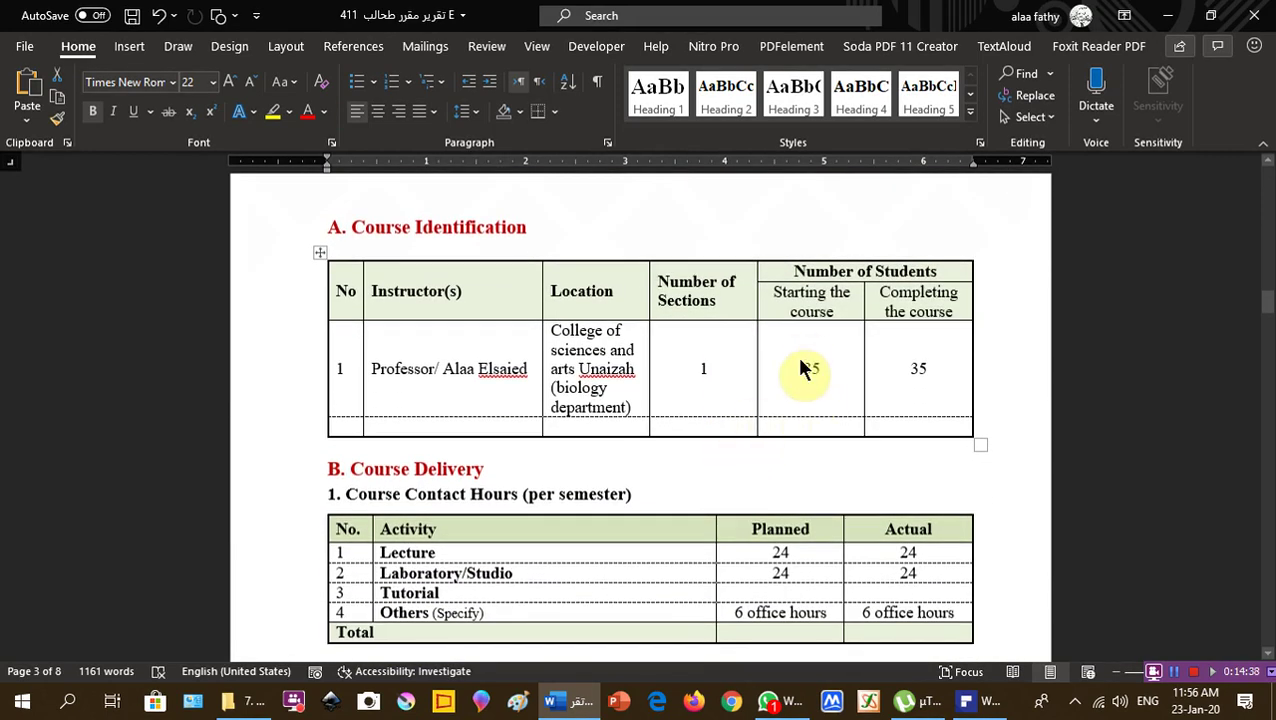
drag(687, 368, 922, 372)
click(998, 346)
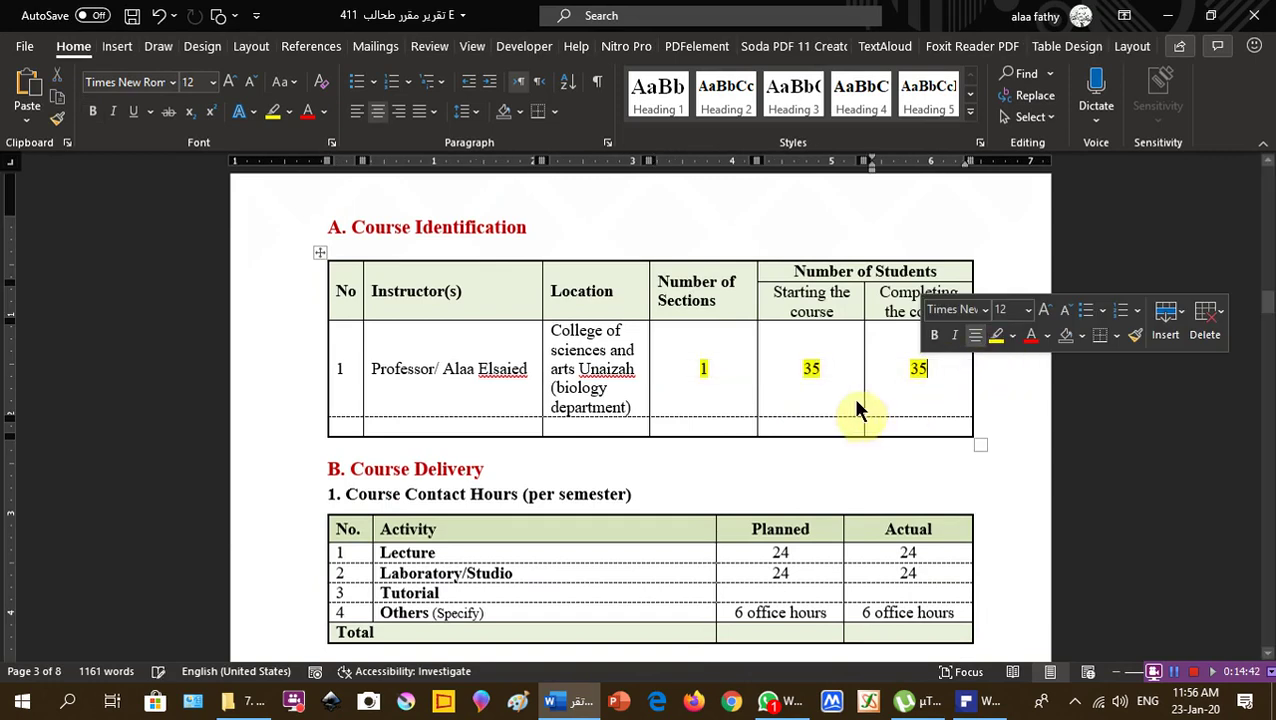
key(Right)
Step: Highlight all student counts and percentages in yellow in the Distribution of Grades table under Student Results
scroll(823, 395, down, 2)
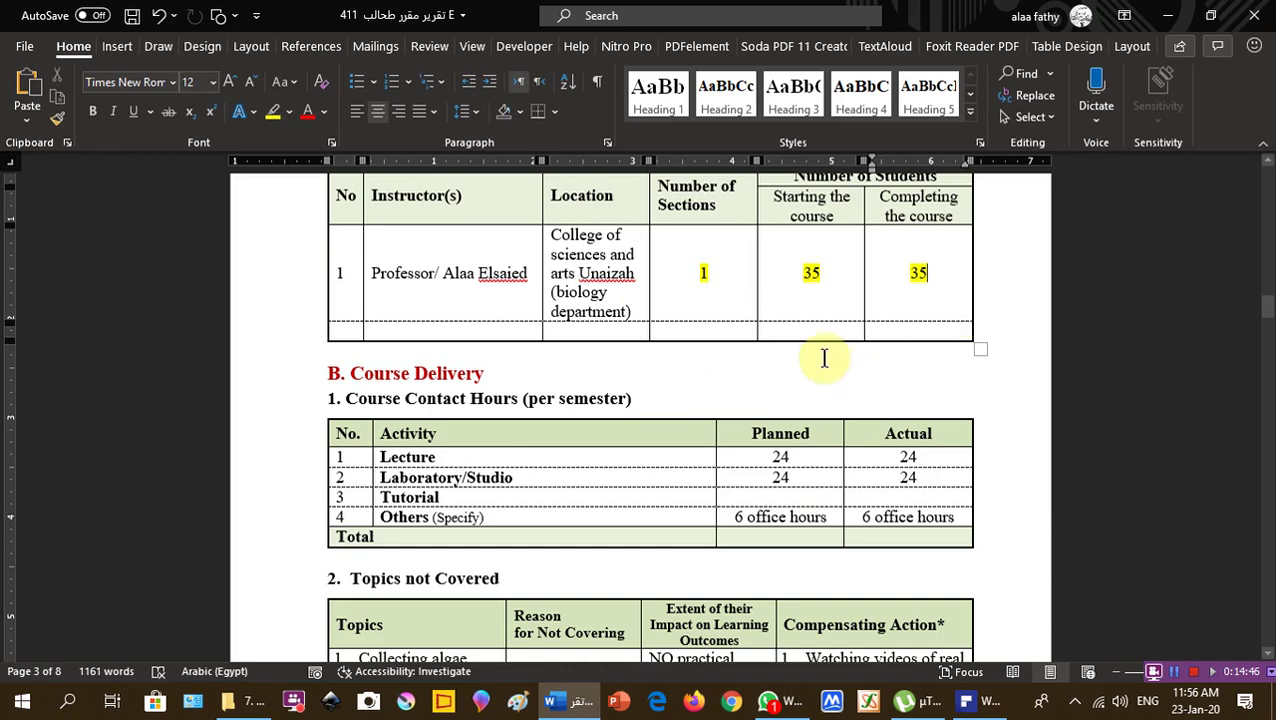
scroll(824, 358, down, 4)
scroll(824, 355, down, 20)
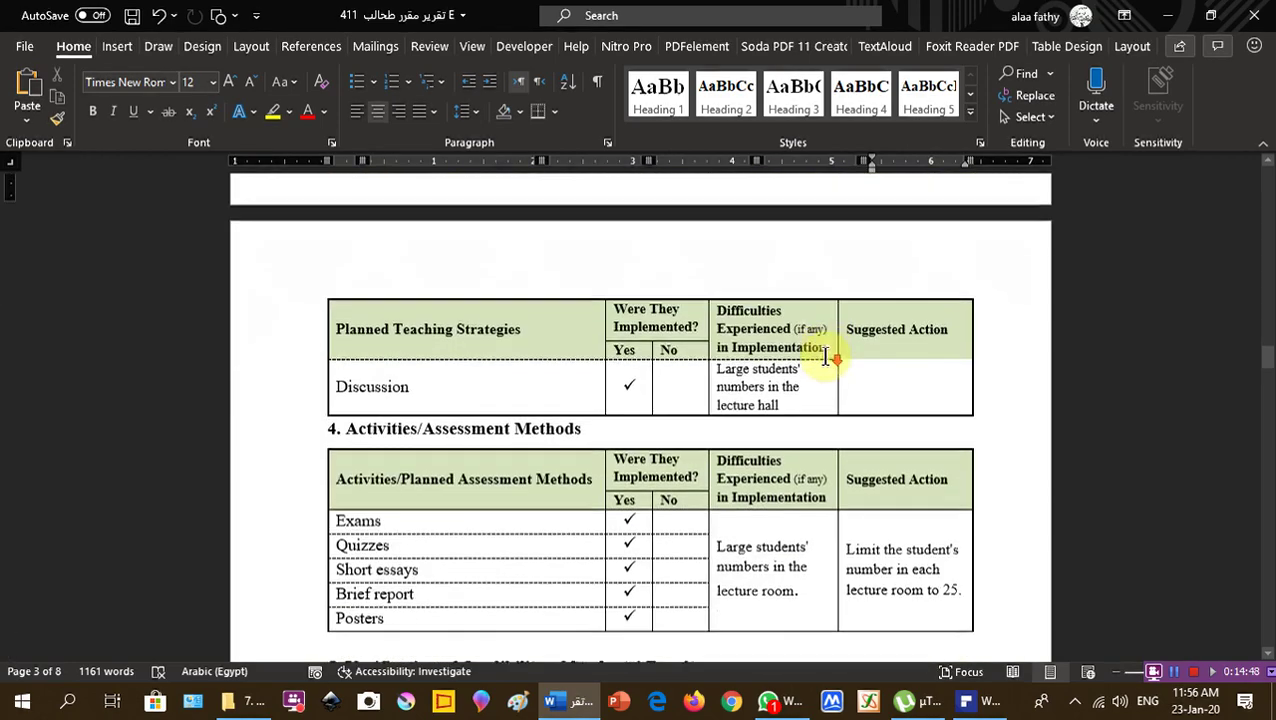
scroll(826, 360, down, 3)
scroll(823, 345, up, 3)
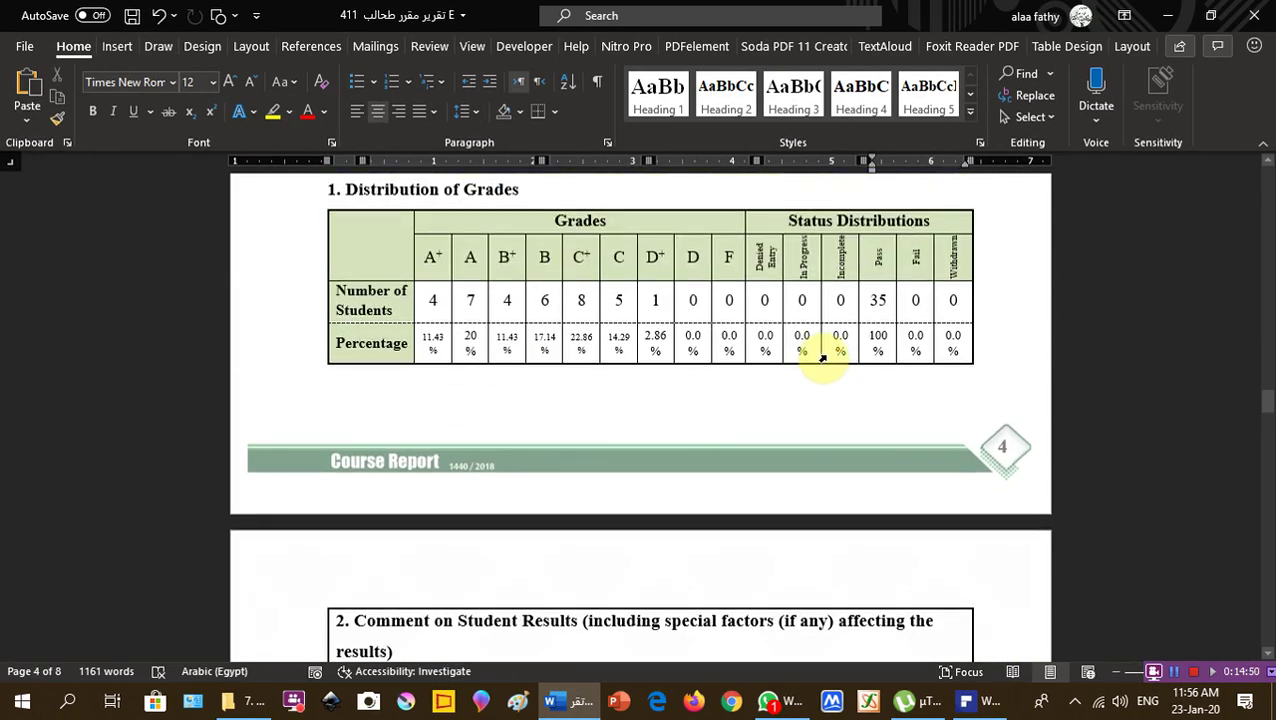
drag(433, 345, 943, 400)
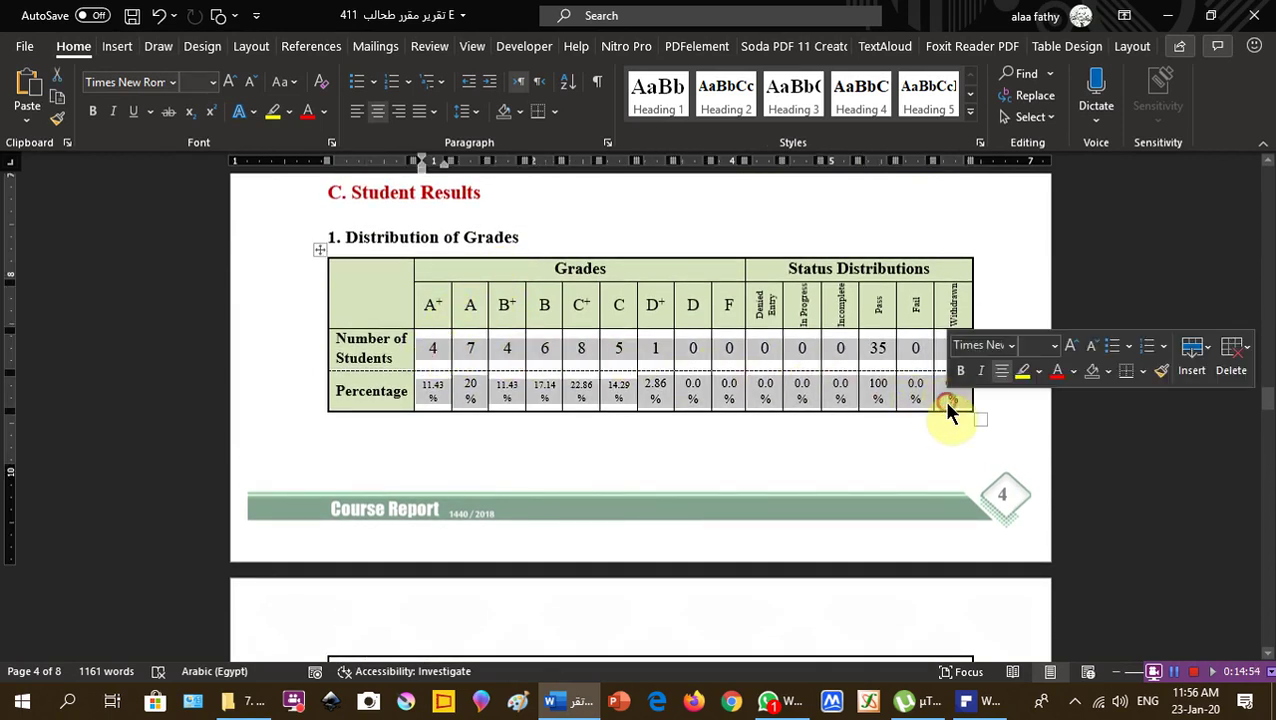
click(1024, 374)
click(871, 430)
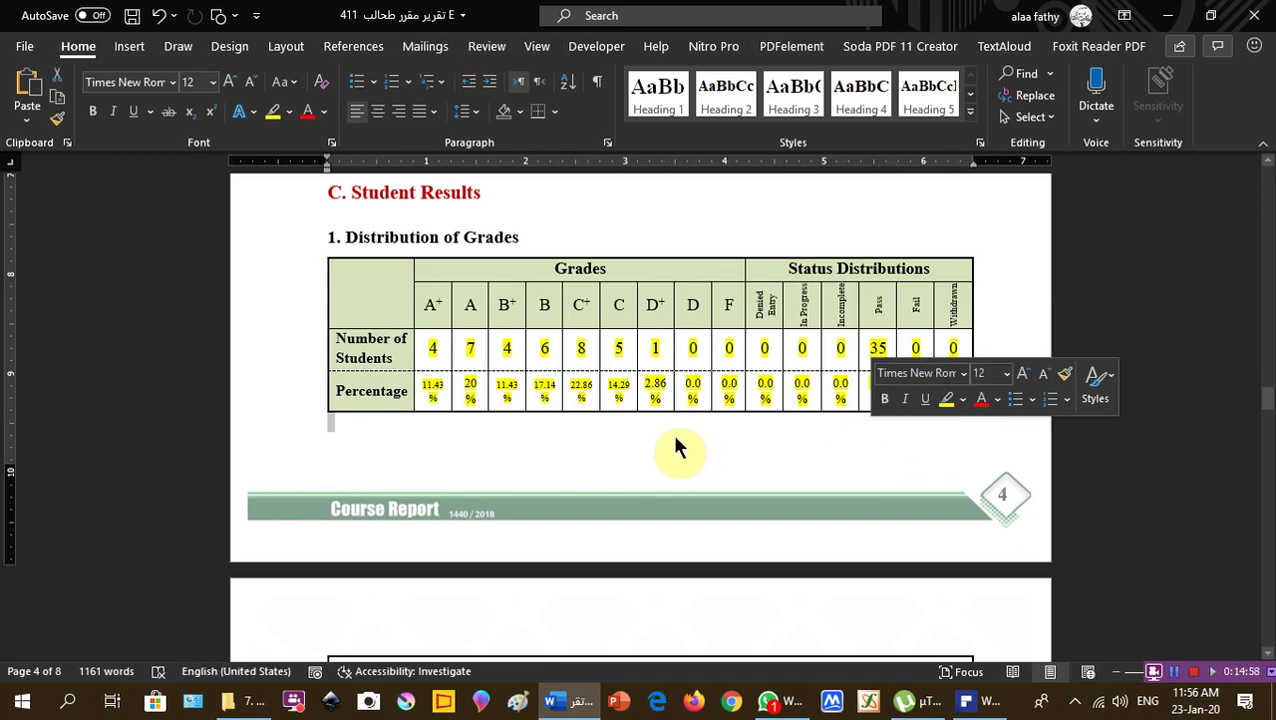
Step: Review the highlighted course-specific entries from the cover page through the Student Results section of the course report
scroll(676, 447, down, 1)
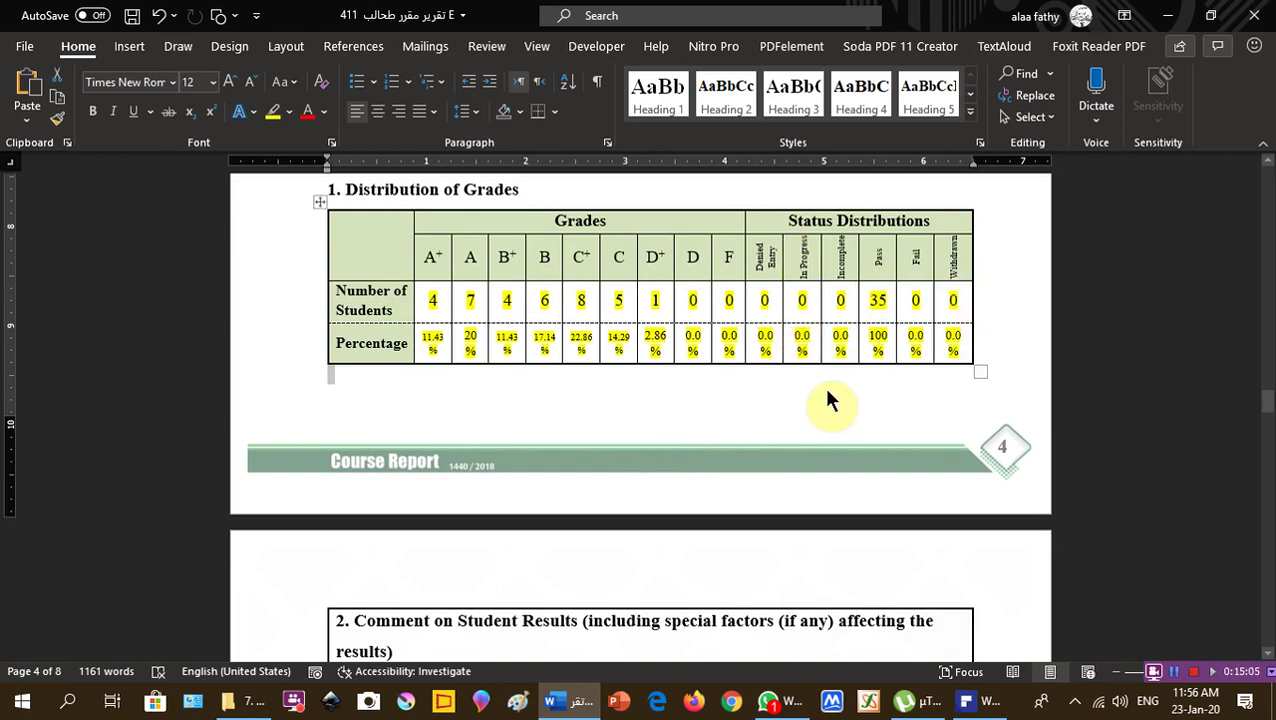
scroll(826, 400, up, 10)
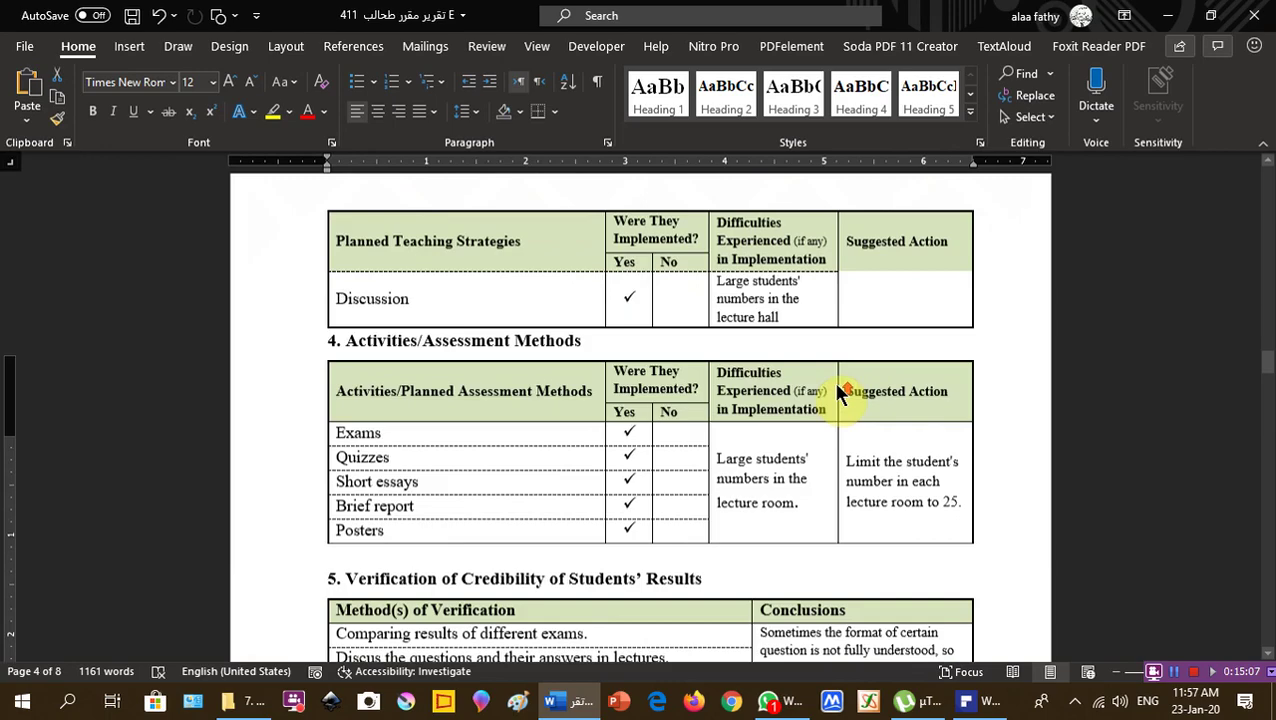
scroll(838, 390, up, 20)
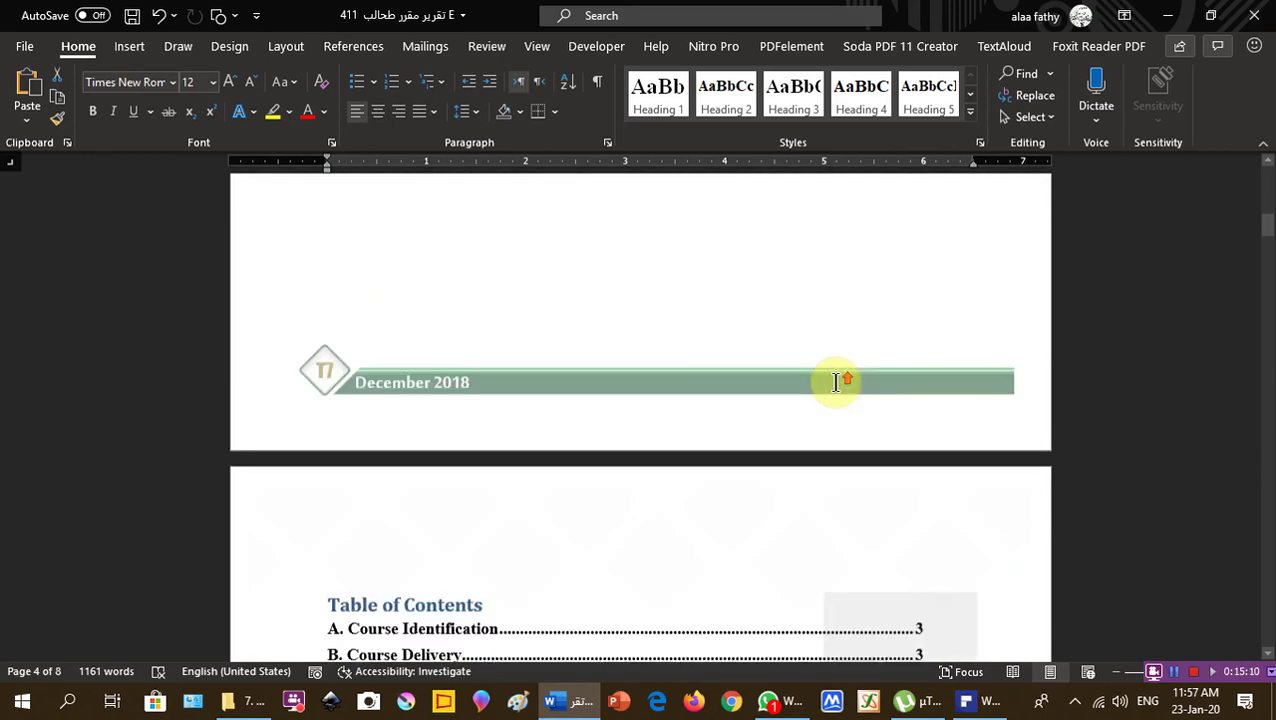
scroll(836, 382, up, 10)
scroll(610, 468, down, 20)
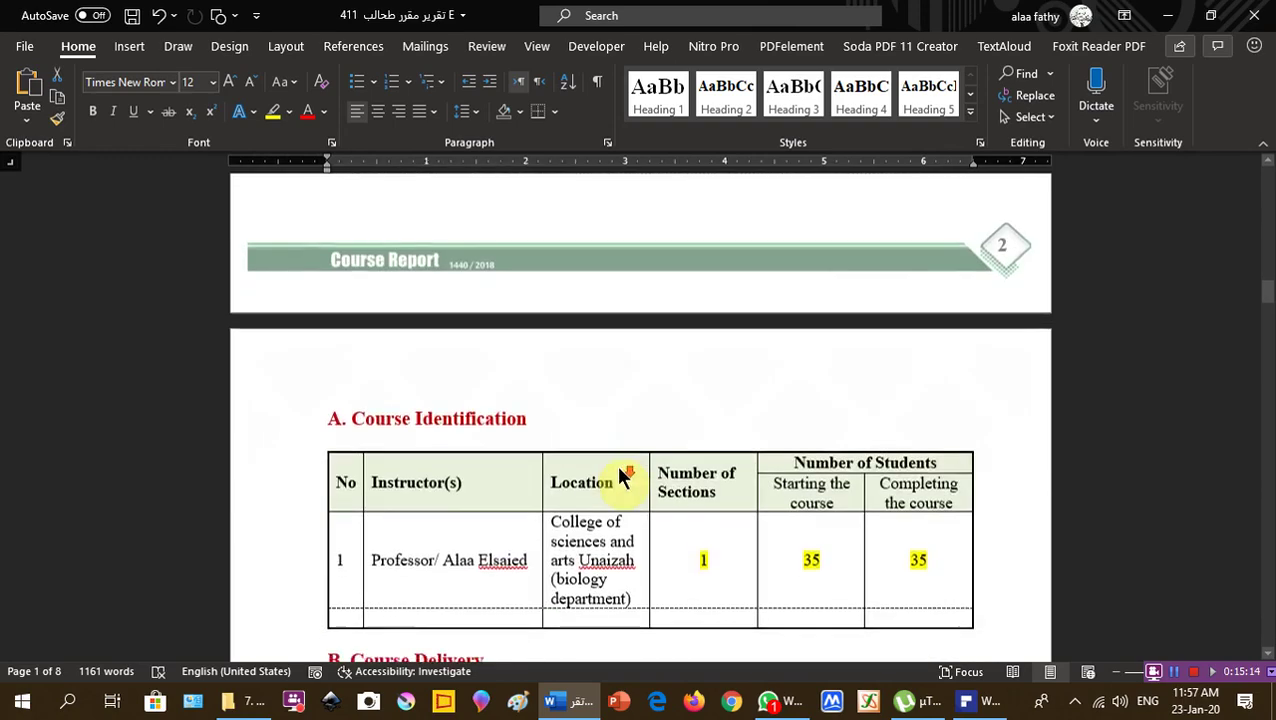
scroll(618, 474, down, 12)
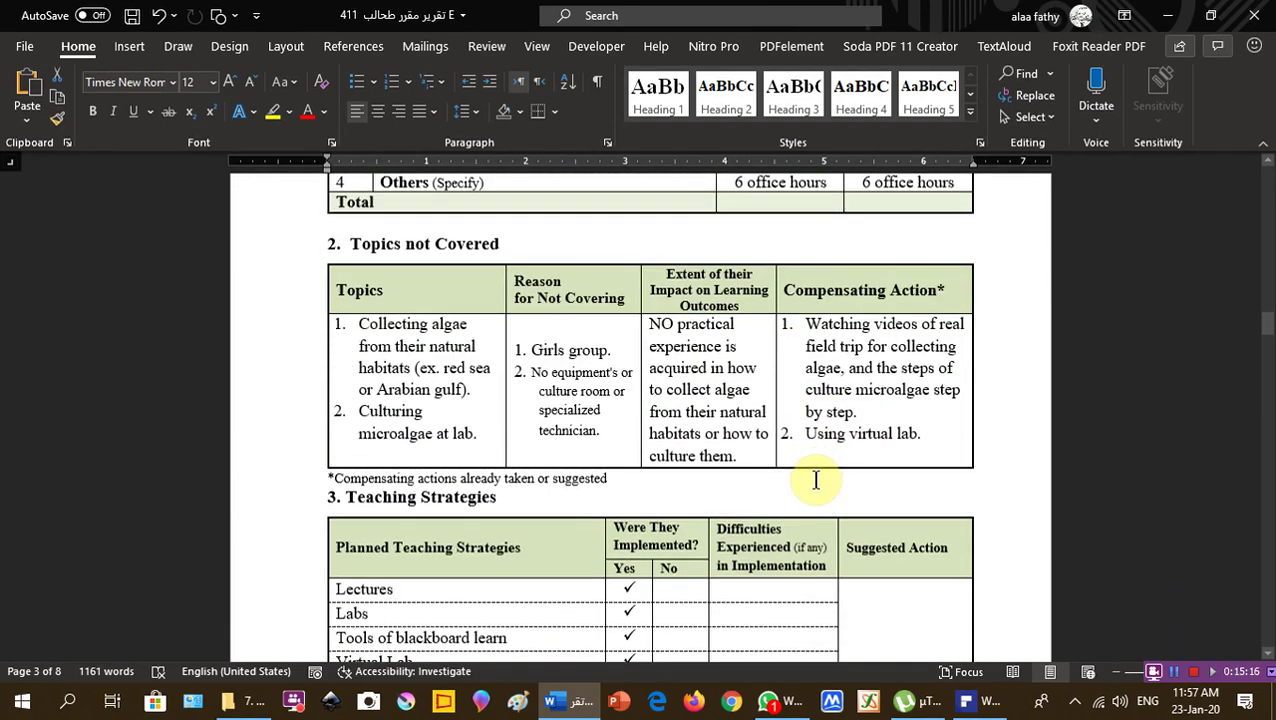
scroll(816, 480, down, 15)
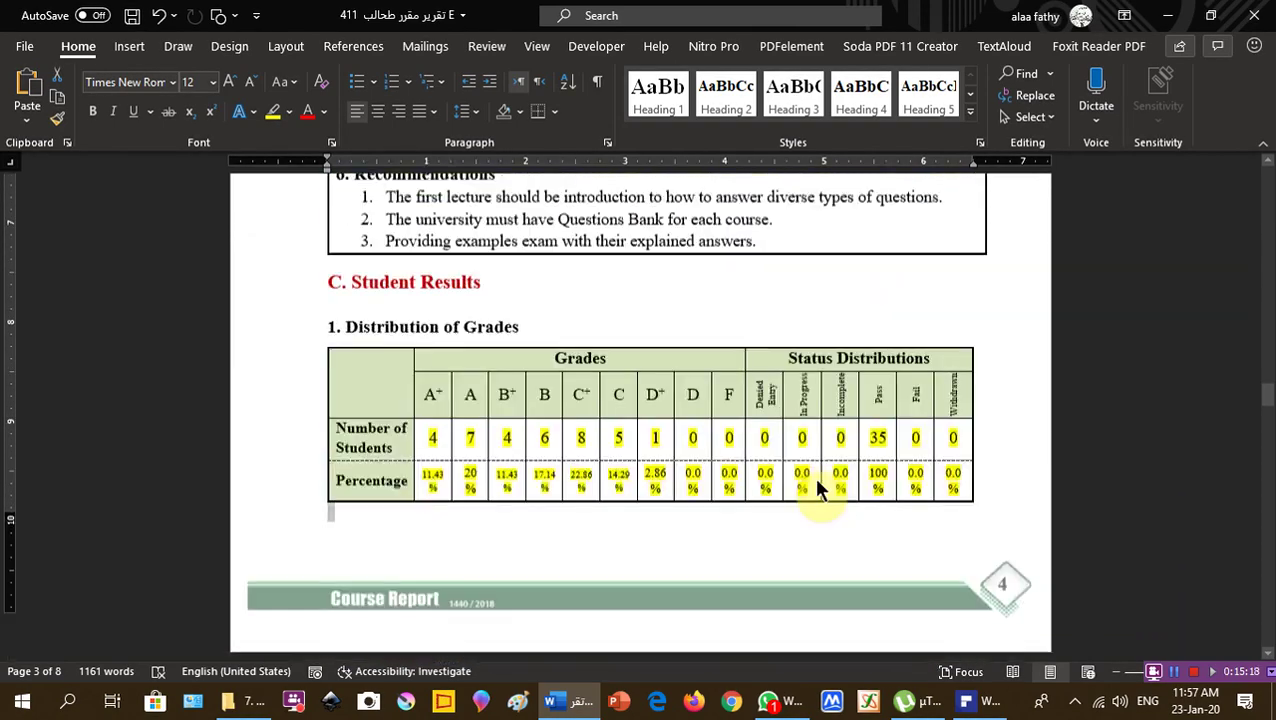
scroll(816, 487, down, 5)
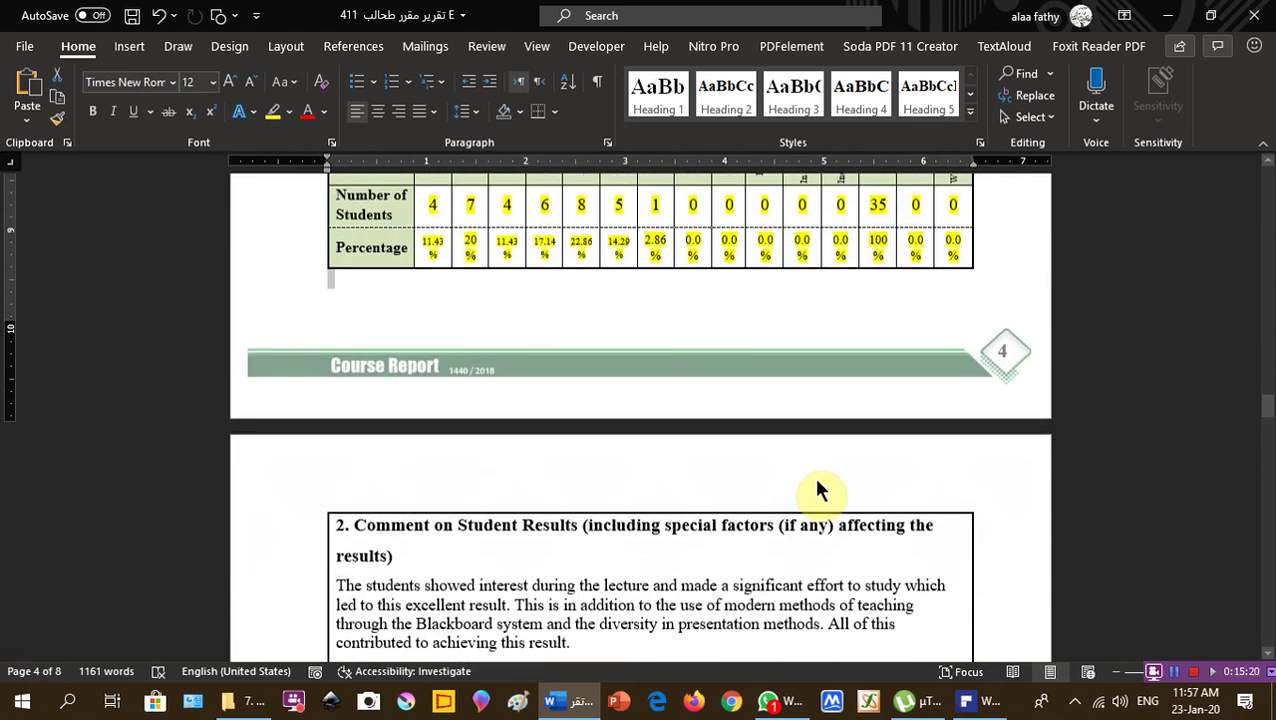
Step: Close the course report without saving the highlights and open folder 8 "بيان مجلس القسم و توصيات التحسين"
click(1255, 20)
click(652, 386)
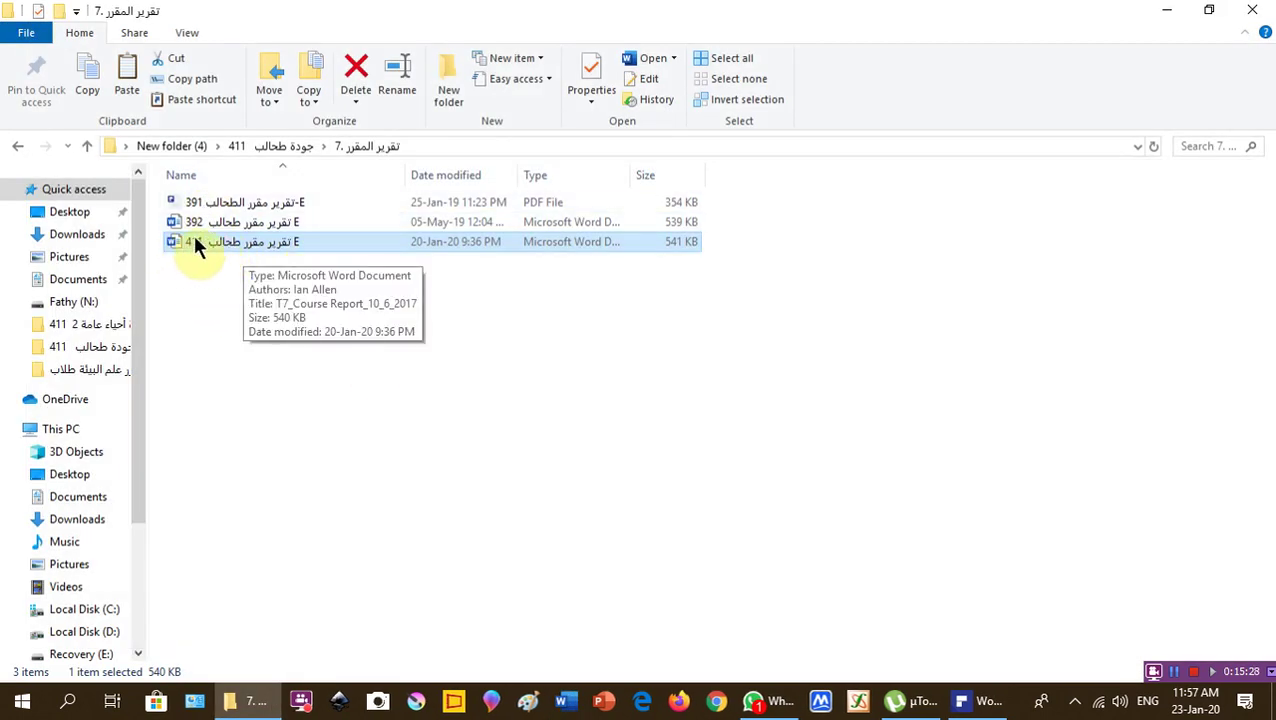
click(87, 147)
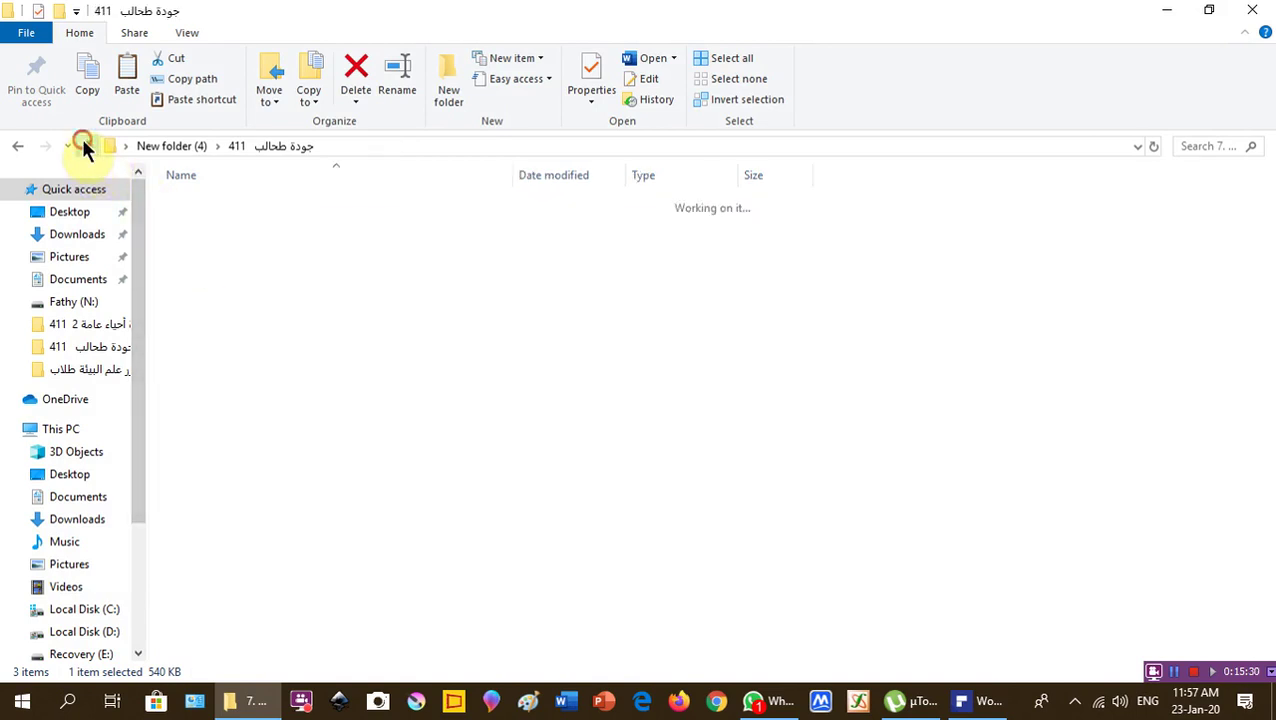
double_click(259, 341)
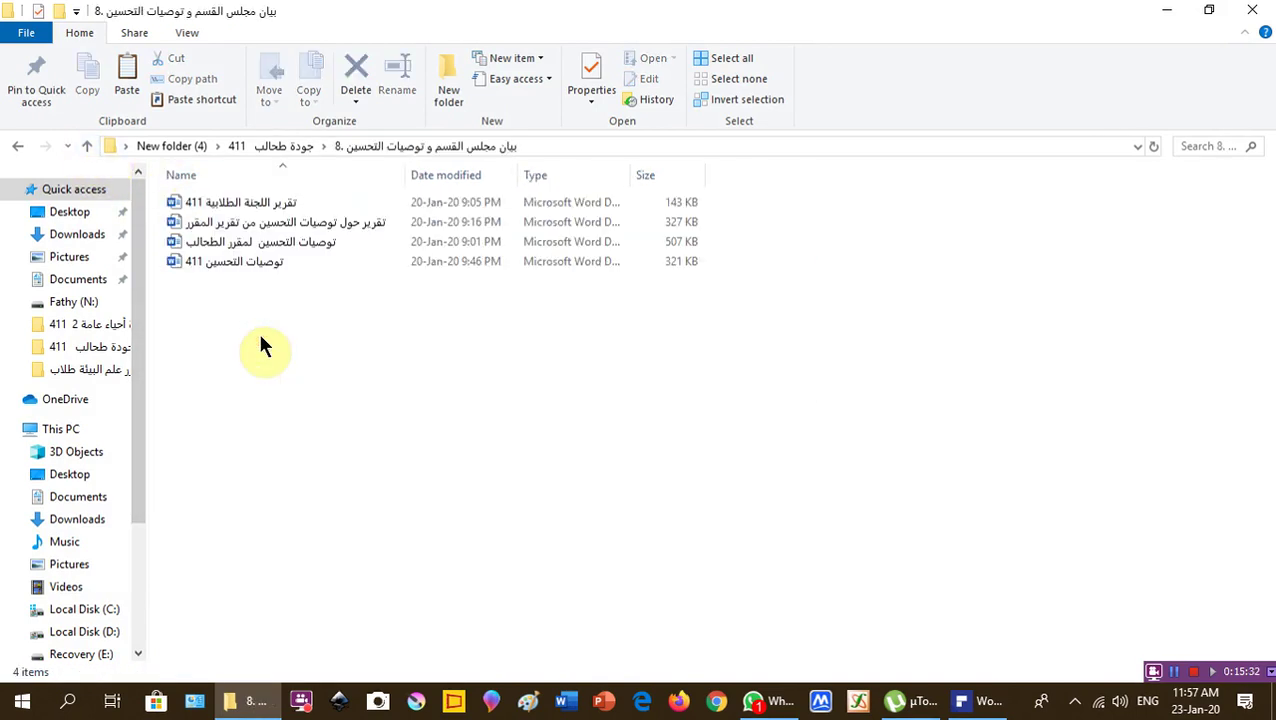
Step: Open the student committee report "تقرير اللجنة الطلابية 411", enable editing, review its table of positives and negatives, and close it
double_click(279, 204)
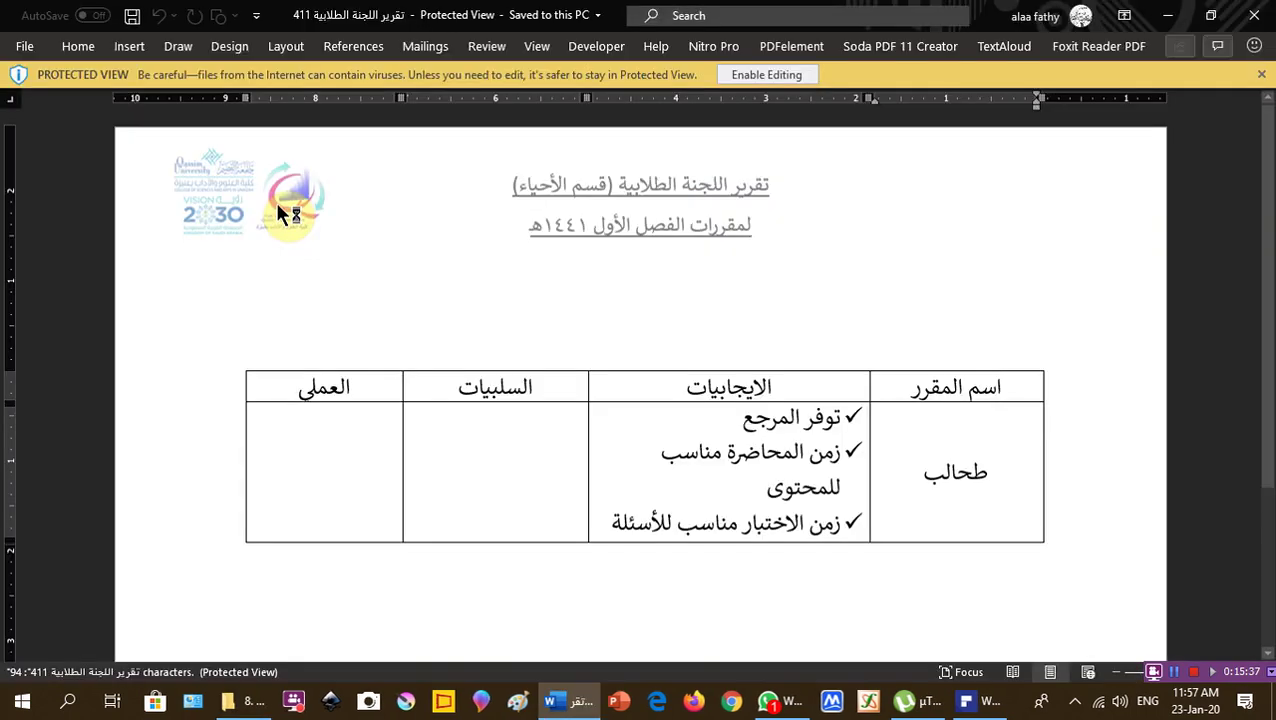
click(790, 82)
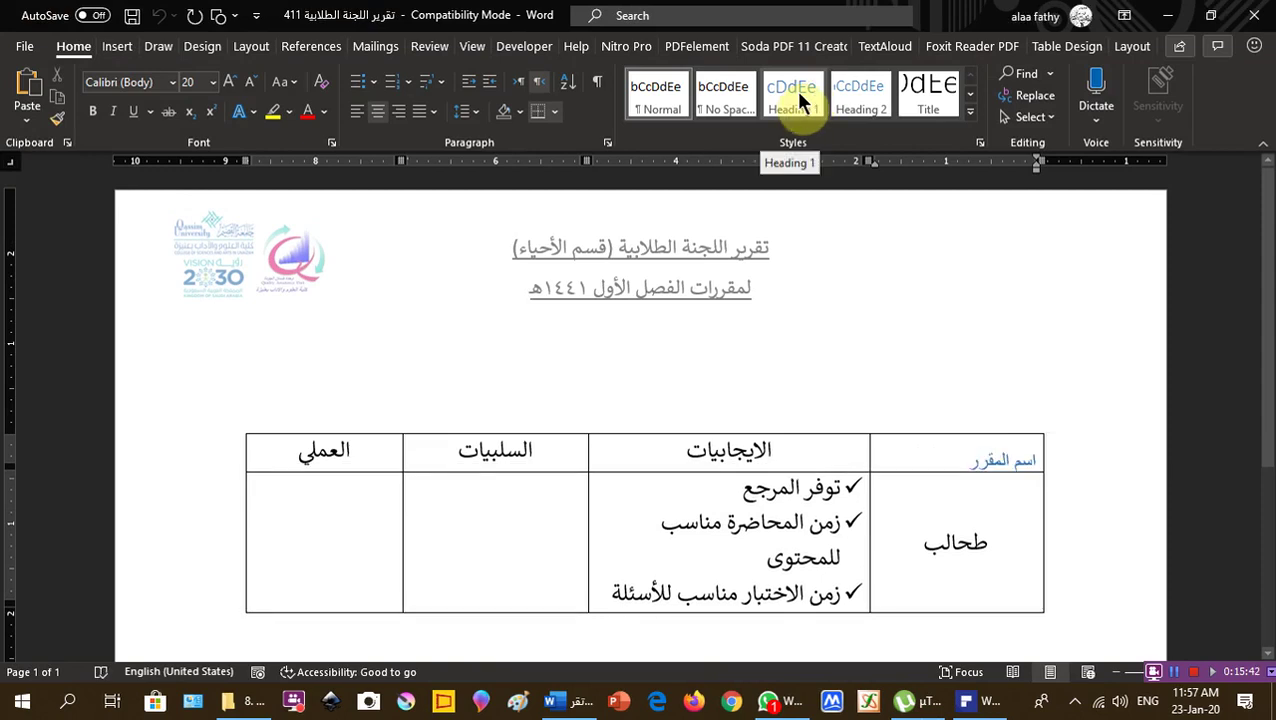
scroll(852, 433, down, 1)
scroll(852, 433, down, 2)
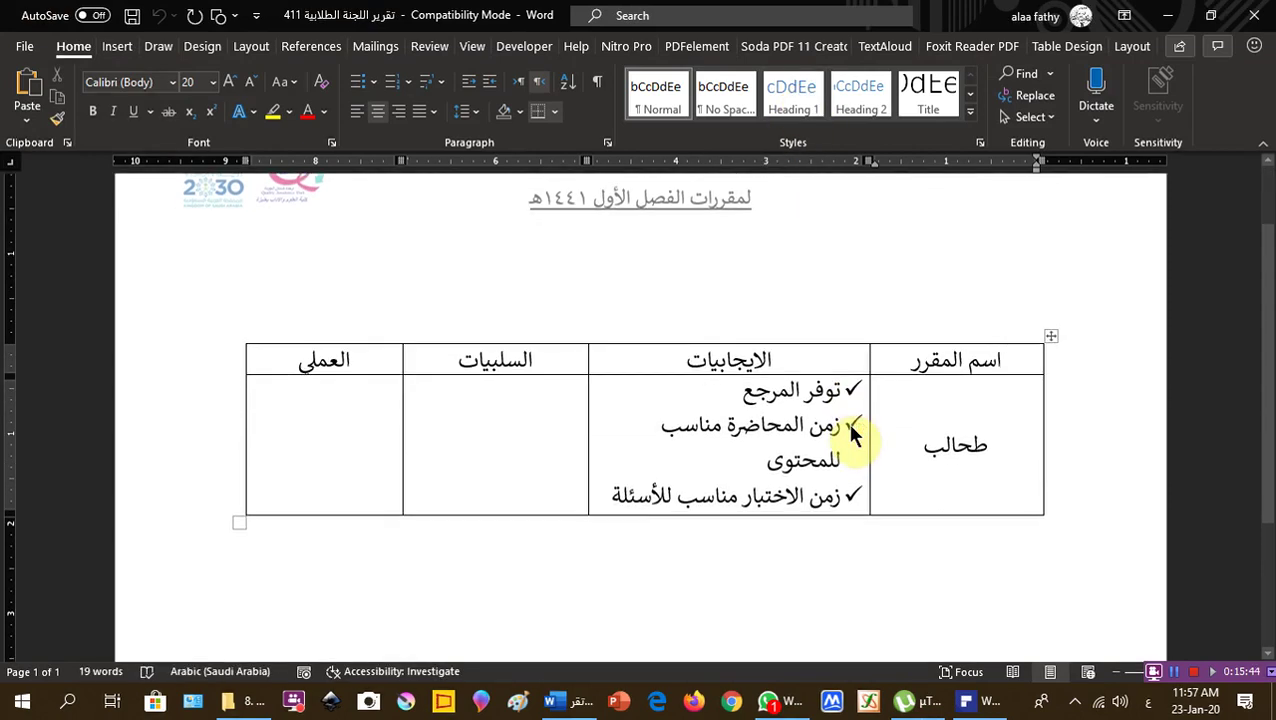
scroll(855, 441, up, 3)
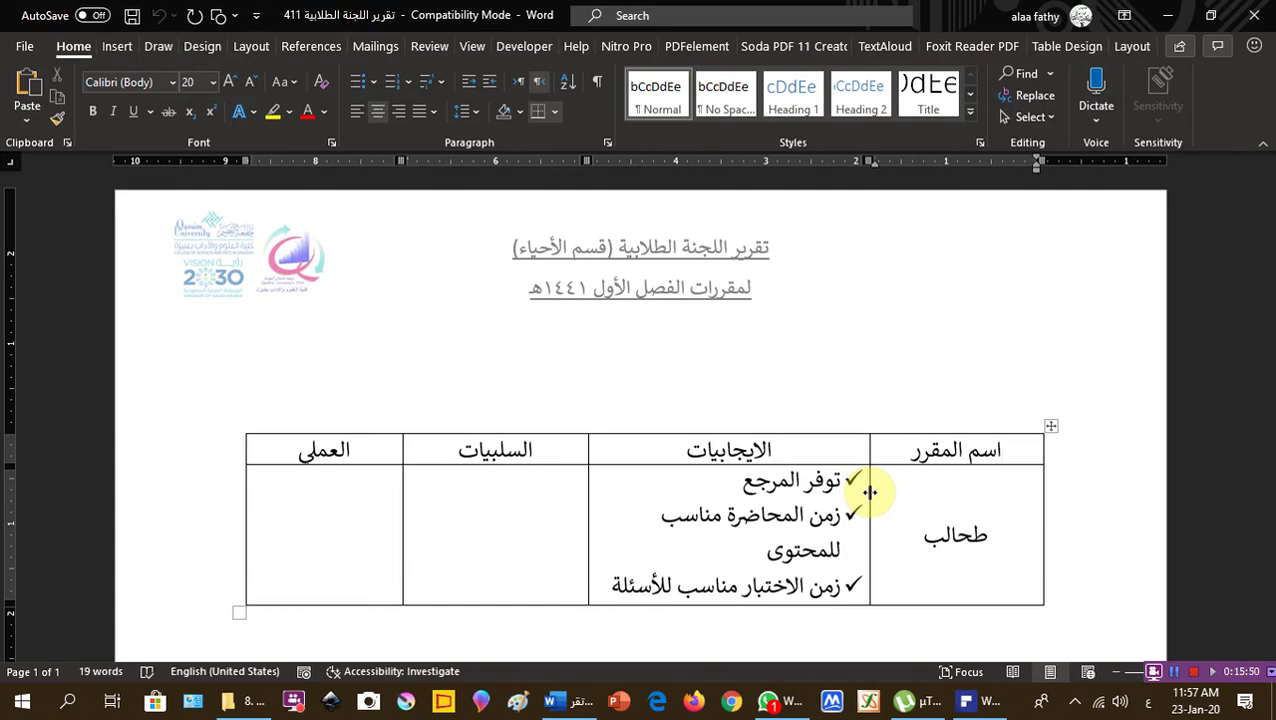
scroll(869, 515, down, 2)
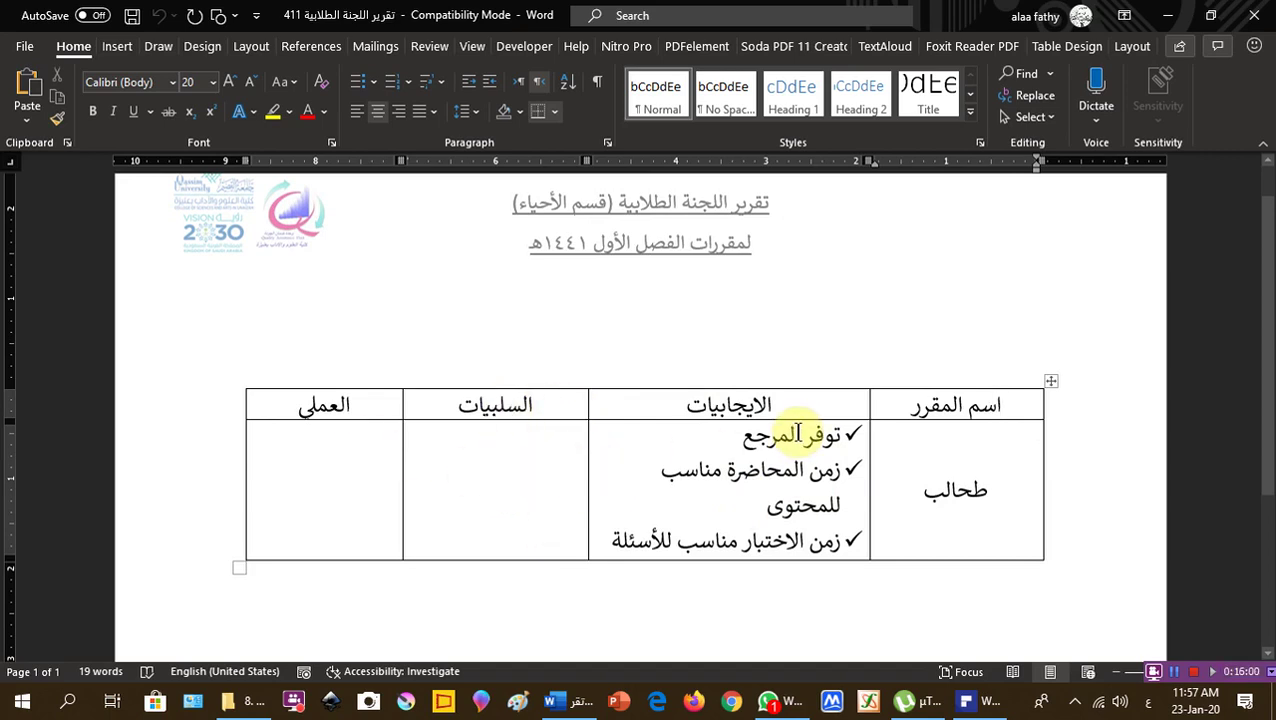
scroll(800, 428, up, 1)
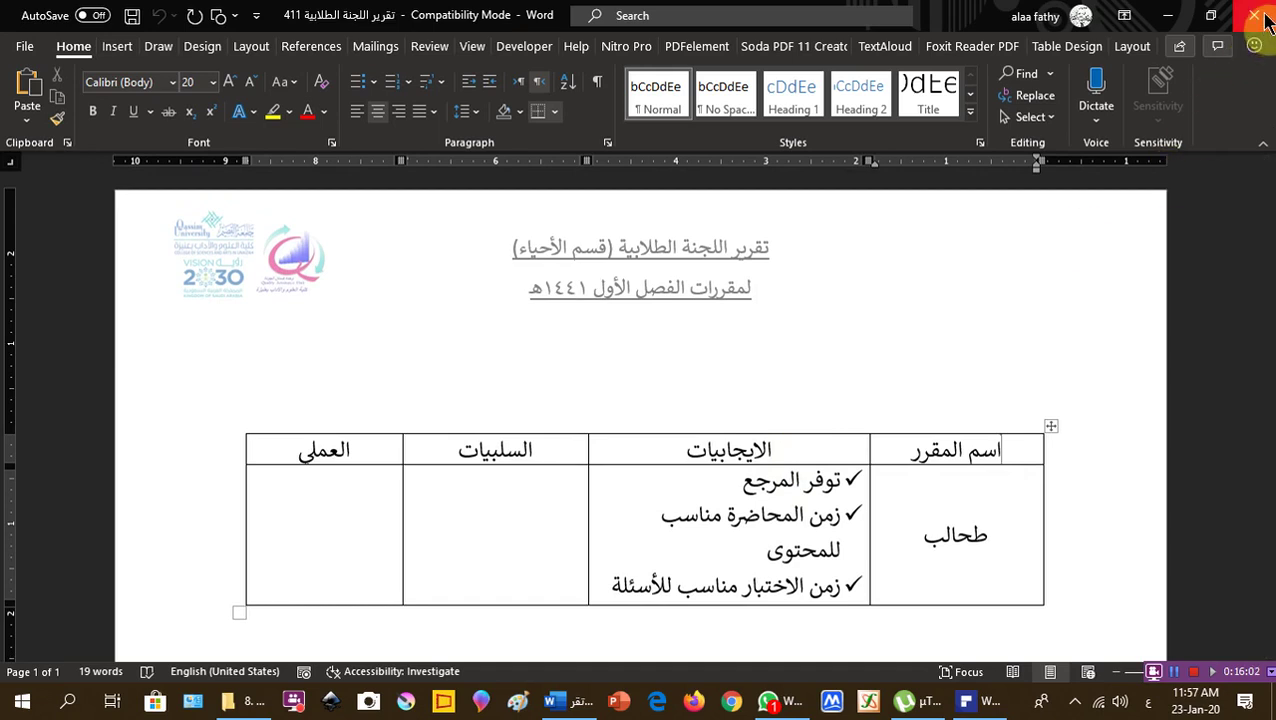
click(1263, 18)
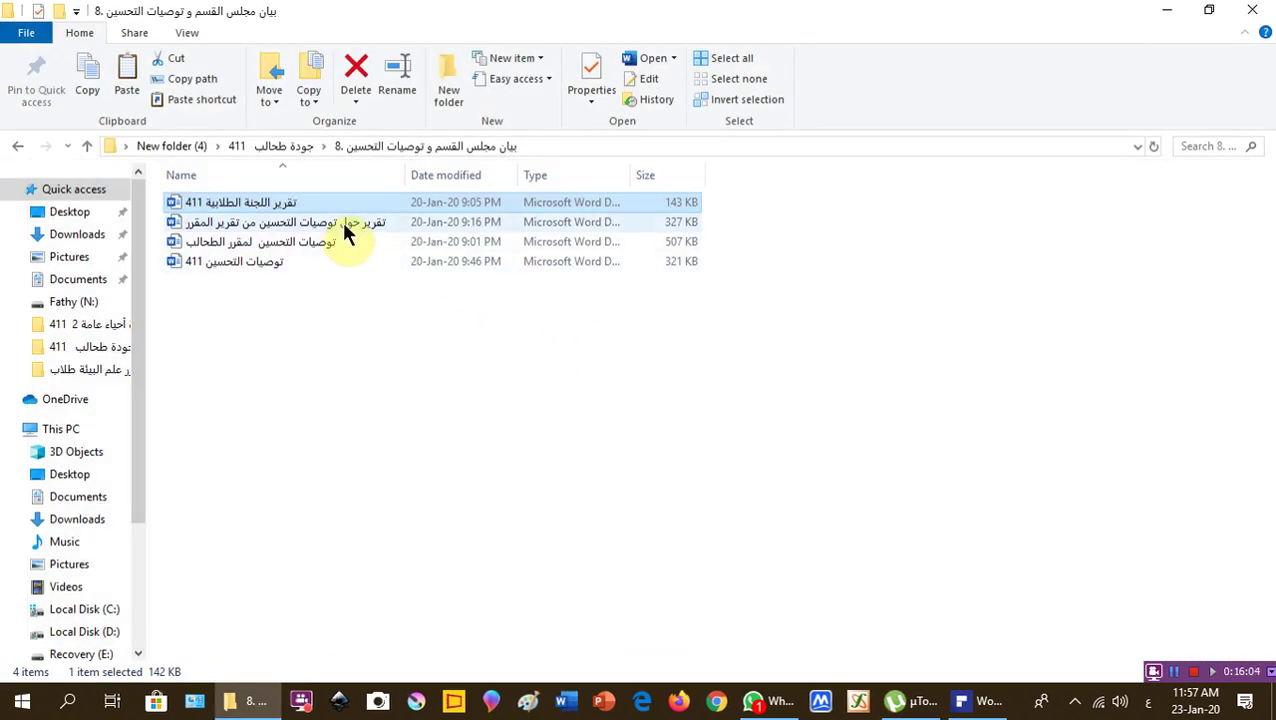
Step: Open "تقرير حول توصيات التحسين من تقرير المقرر" and highlight the course name "الطحالب" in yellow in the meeting and recommendation paragraphs
double_click(342, 221)
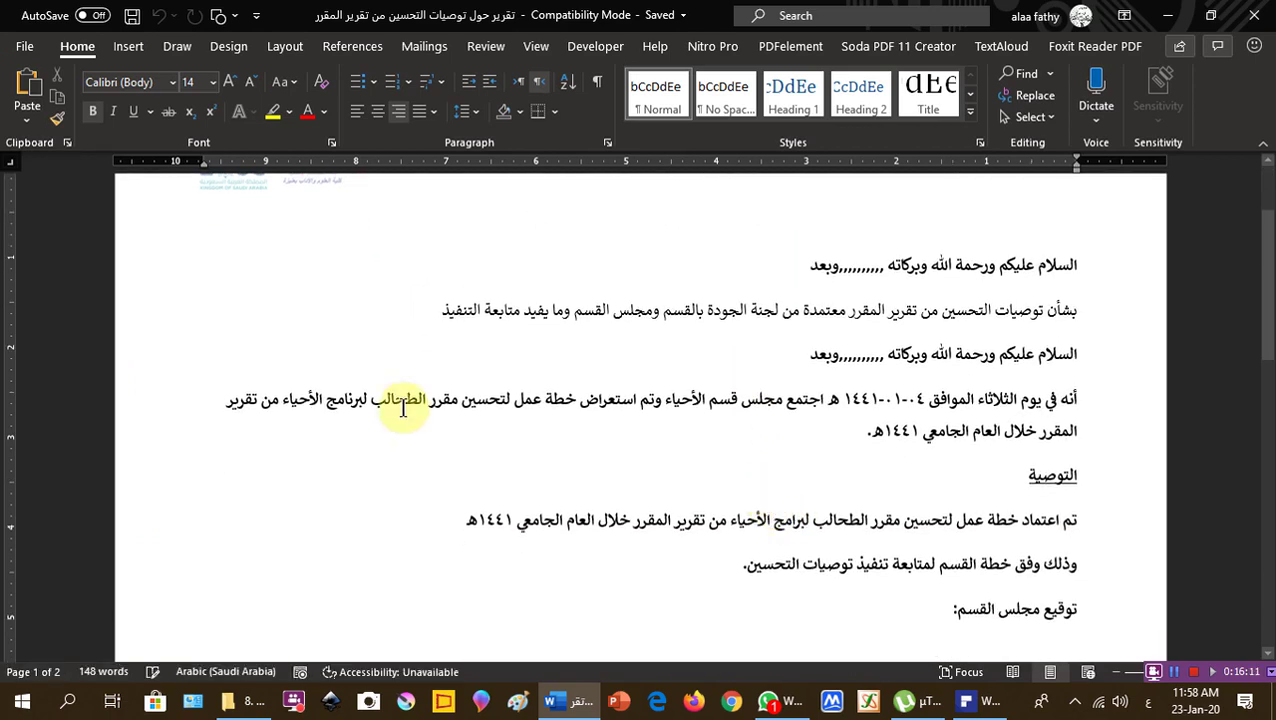
scroll(427, 433, up, 2)
scroll(680, 520, down, 4)
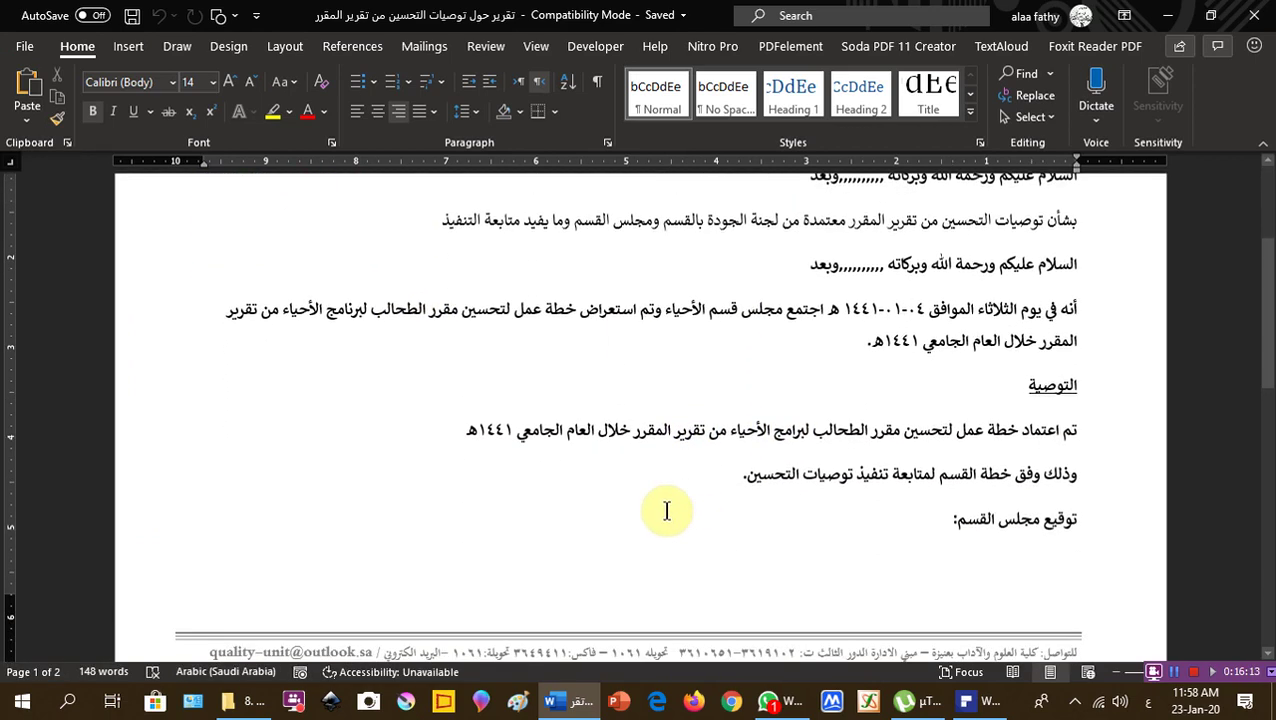
double_click(410, 307)
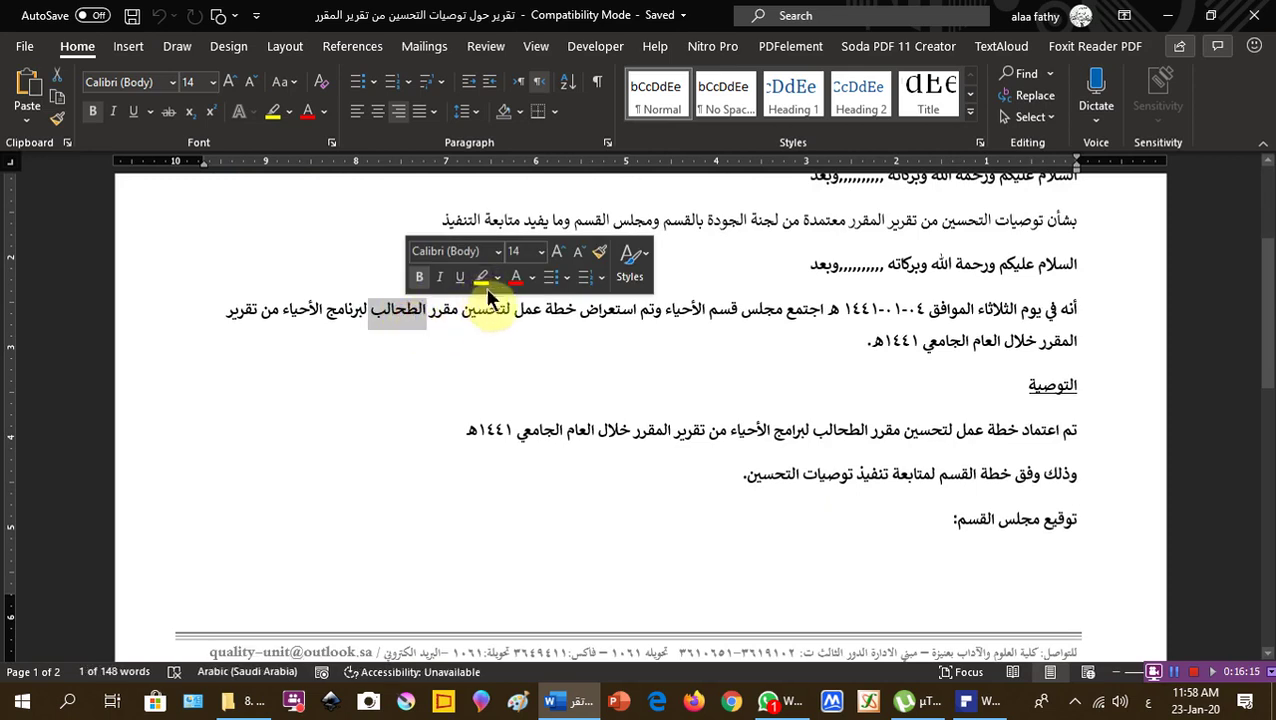
click(481, 277)
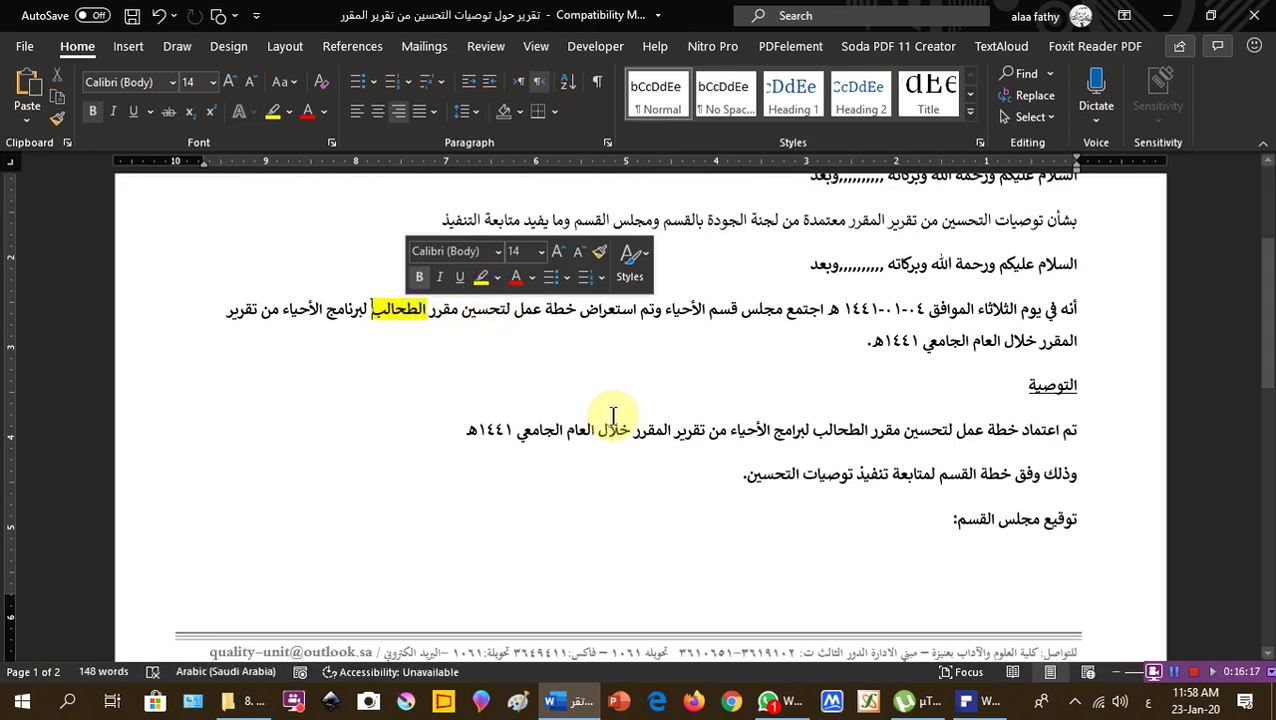
double_click(846, 430)
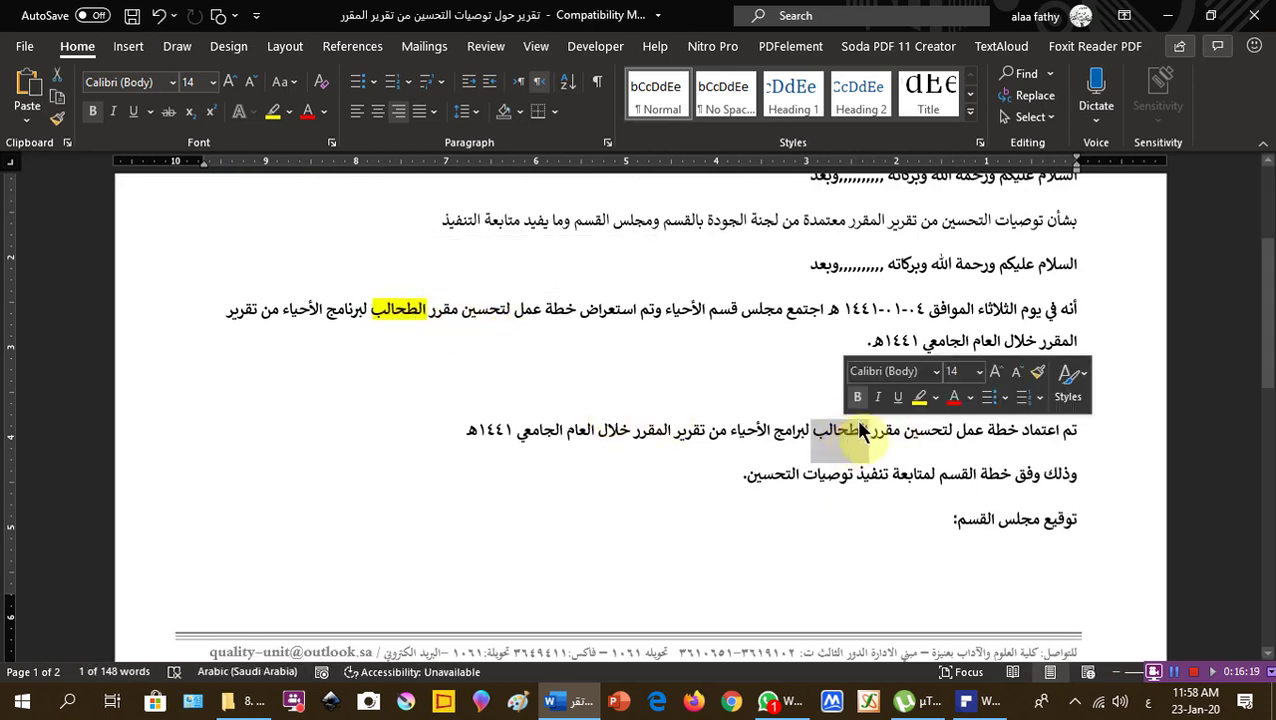
click(919, 397)
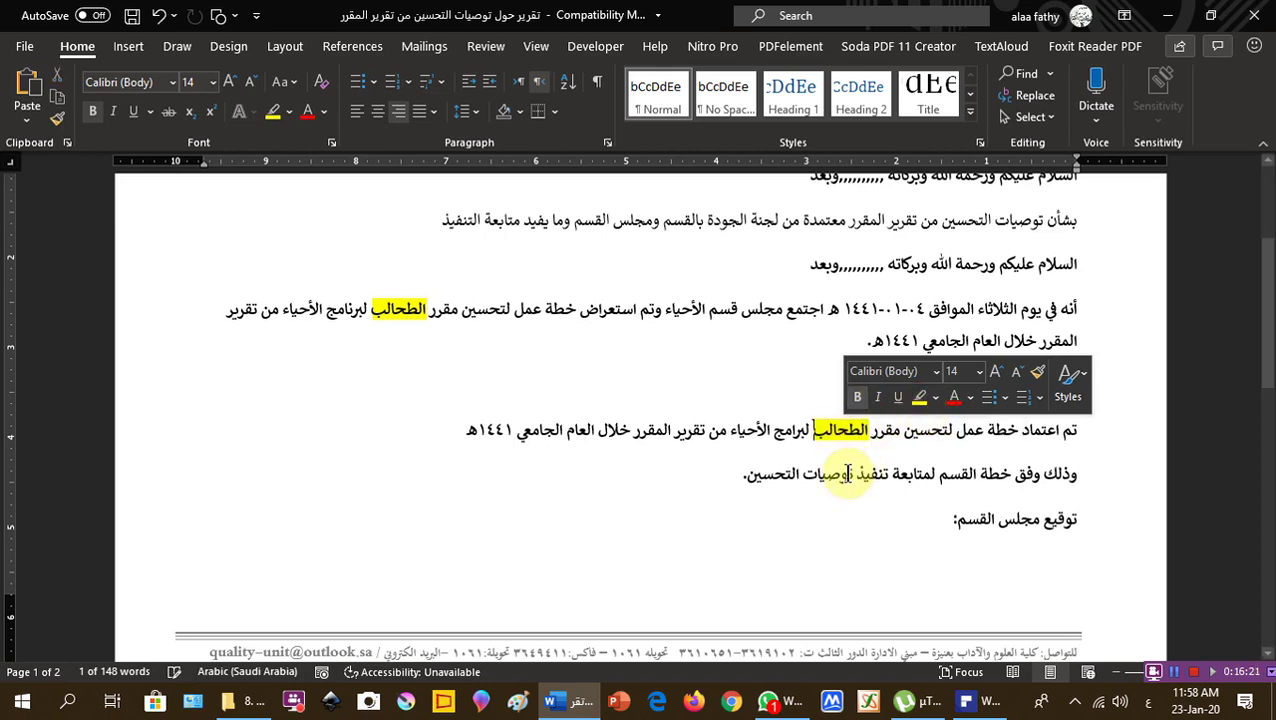
Step: Show the course improvement work plan table and the instructor's signature on the document's second page
scroll(847, 474, up, 3)
scroll(847, 474, down, 4)
scroll(847, 474, down, 4)
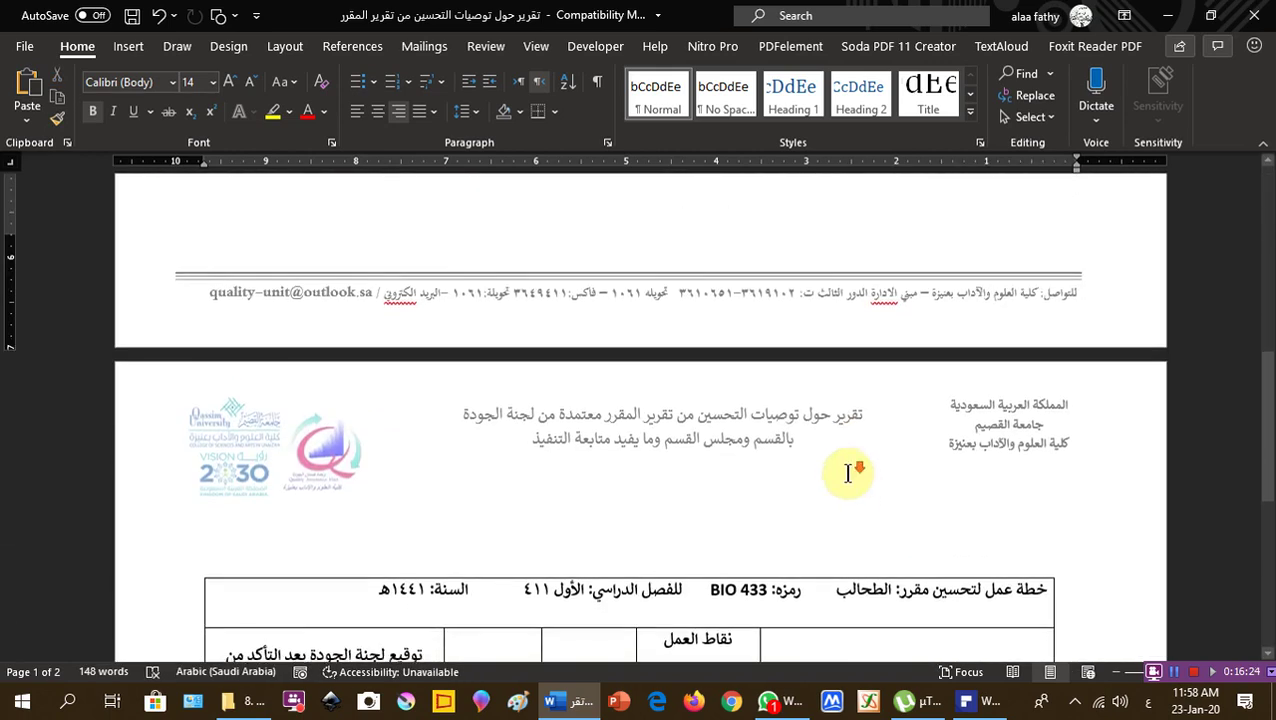
scroll(847, 474, down, 4)
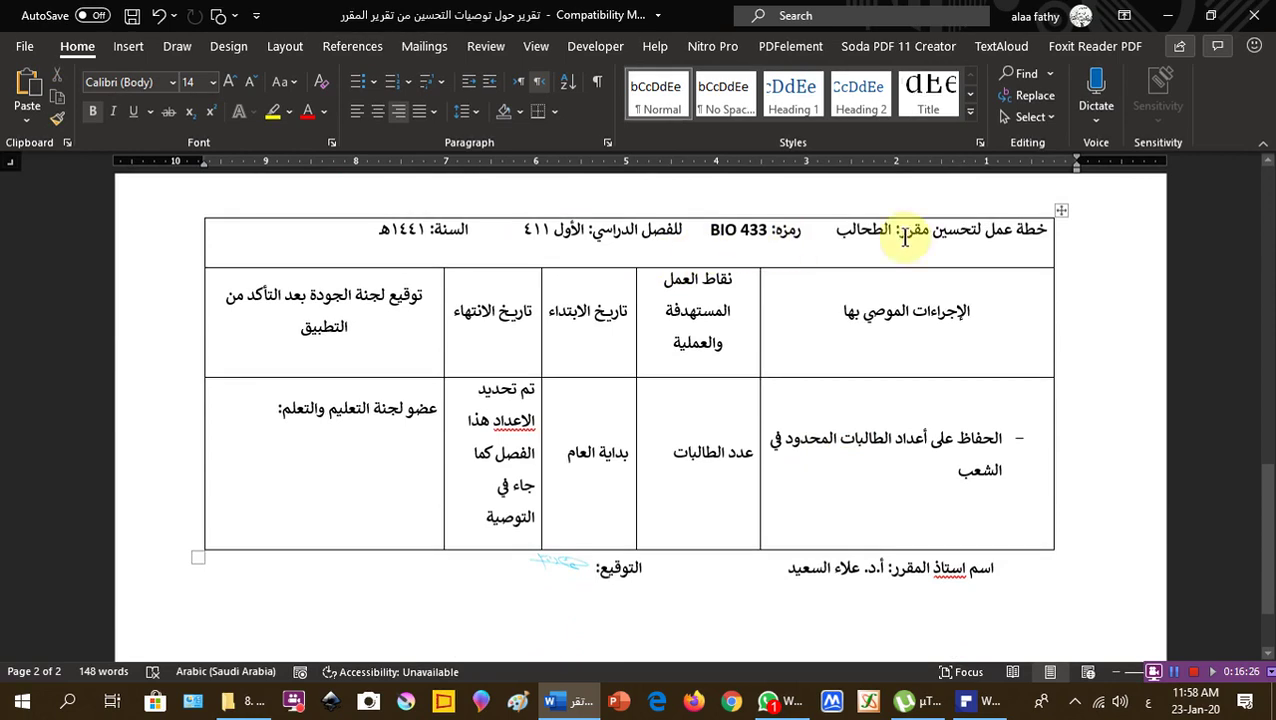
Step: Highlight the course name "الطحالب" in yellow in the improvement work plan's heading row and review the columns below
double_click(857, 230)
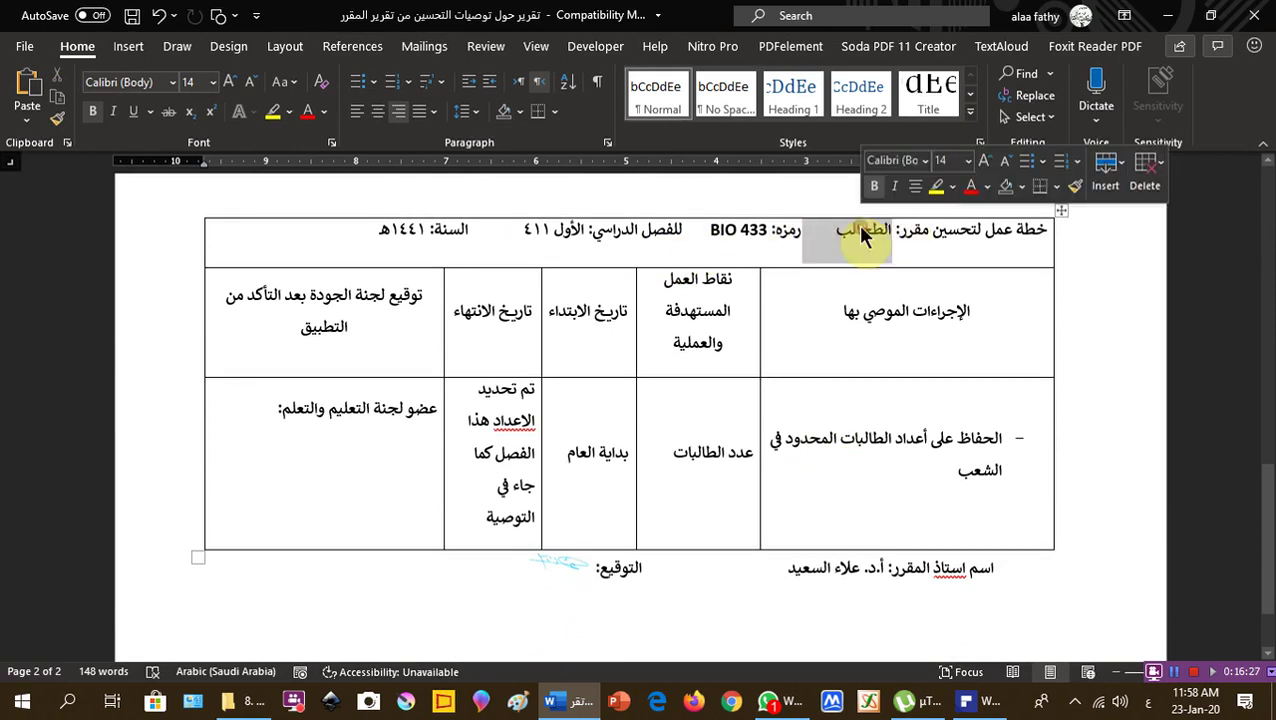
click(936, 196)
mouse_move(775, 226)
mouse_down()
mouse_move(762, 230)
mouse_move(776, 226)
mouse_up()
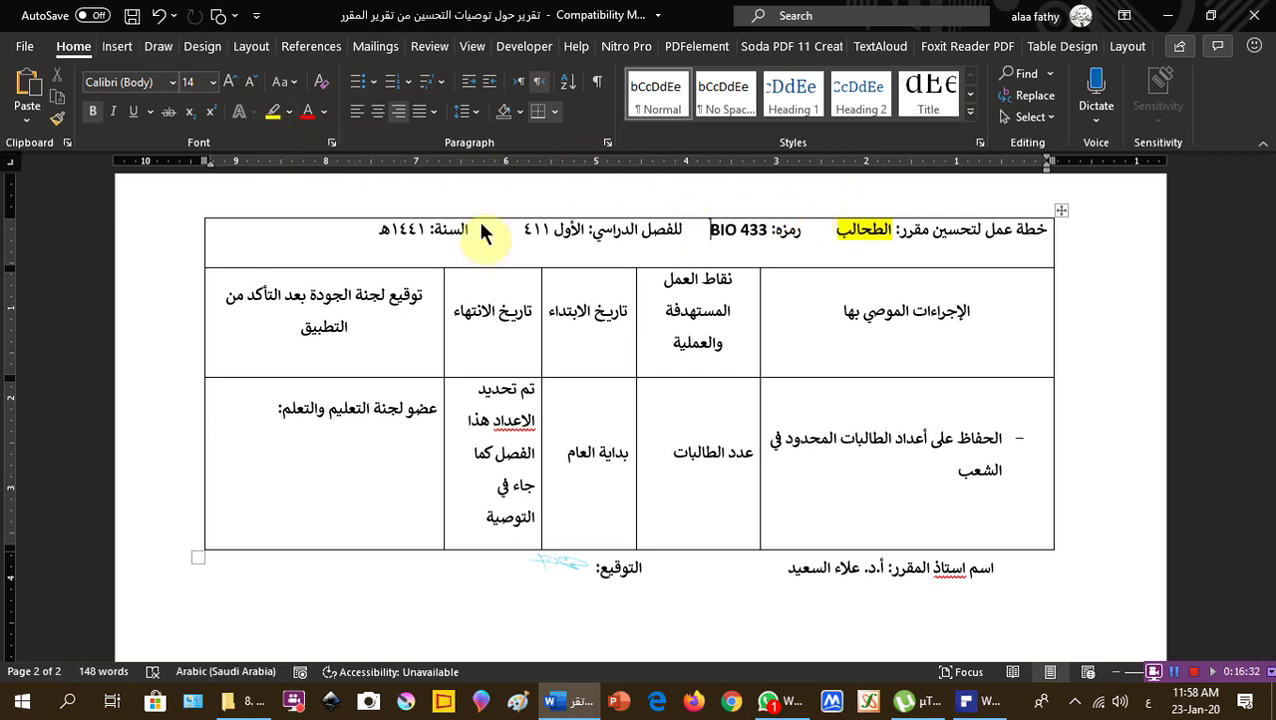
scroll(727, 444, down, 1)
scroll(728, 445, up, 1)
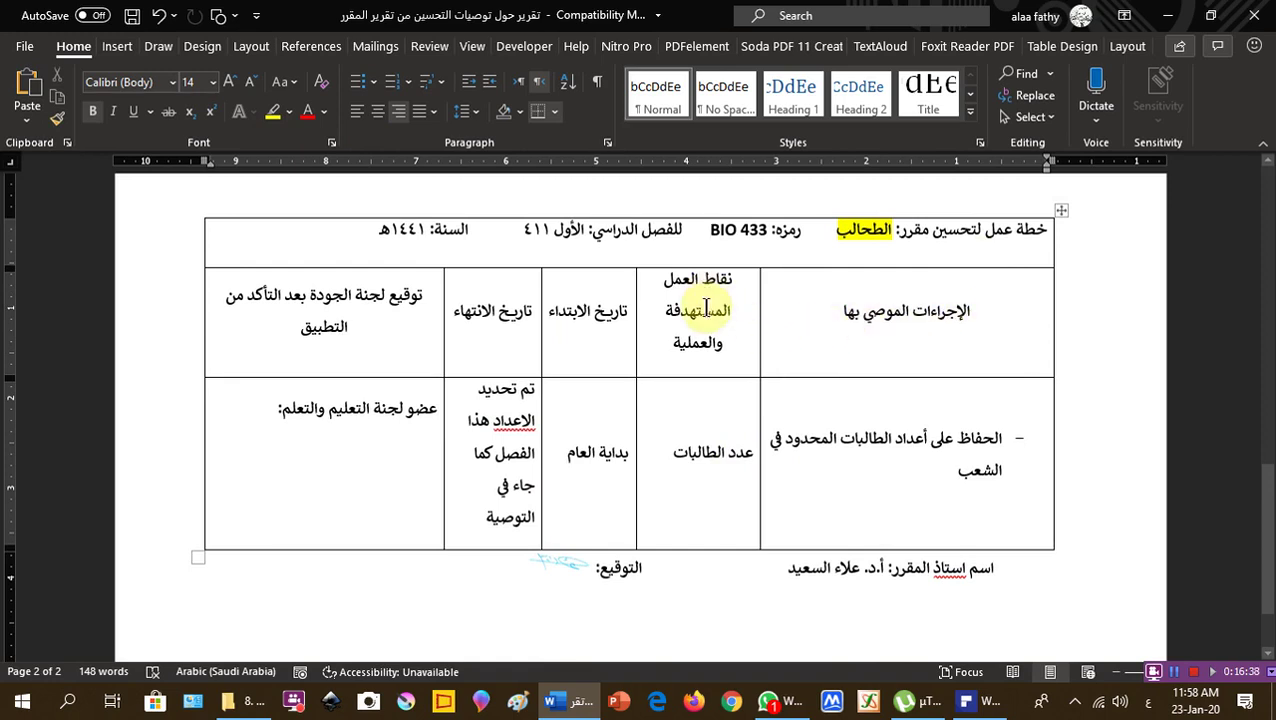
scroll(927, 488, down, 2)
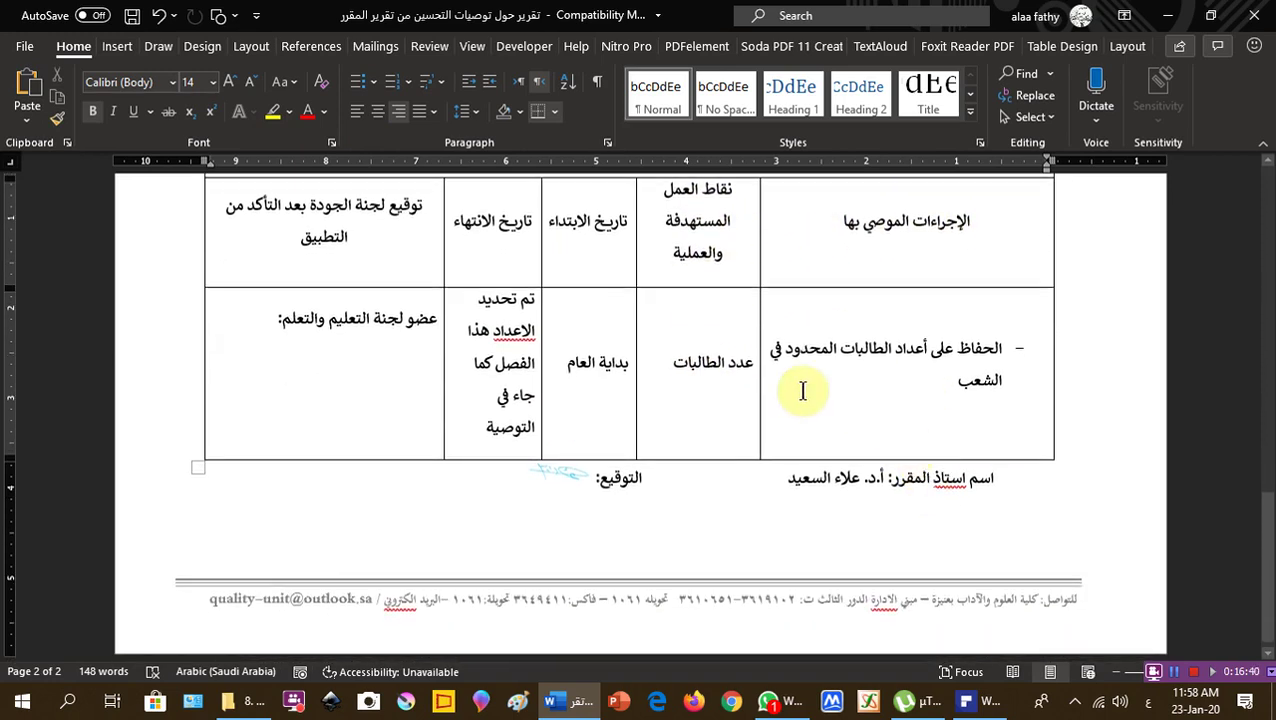
Step: Correct the spelling to "الأعداد" in the end-date cell and to "أستاذ" in the instructor line below the table
right_click(505, 330)
click(520, 345)
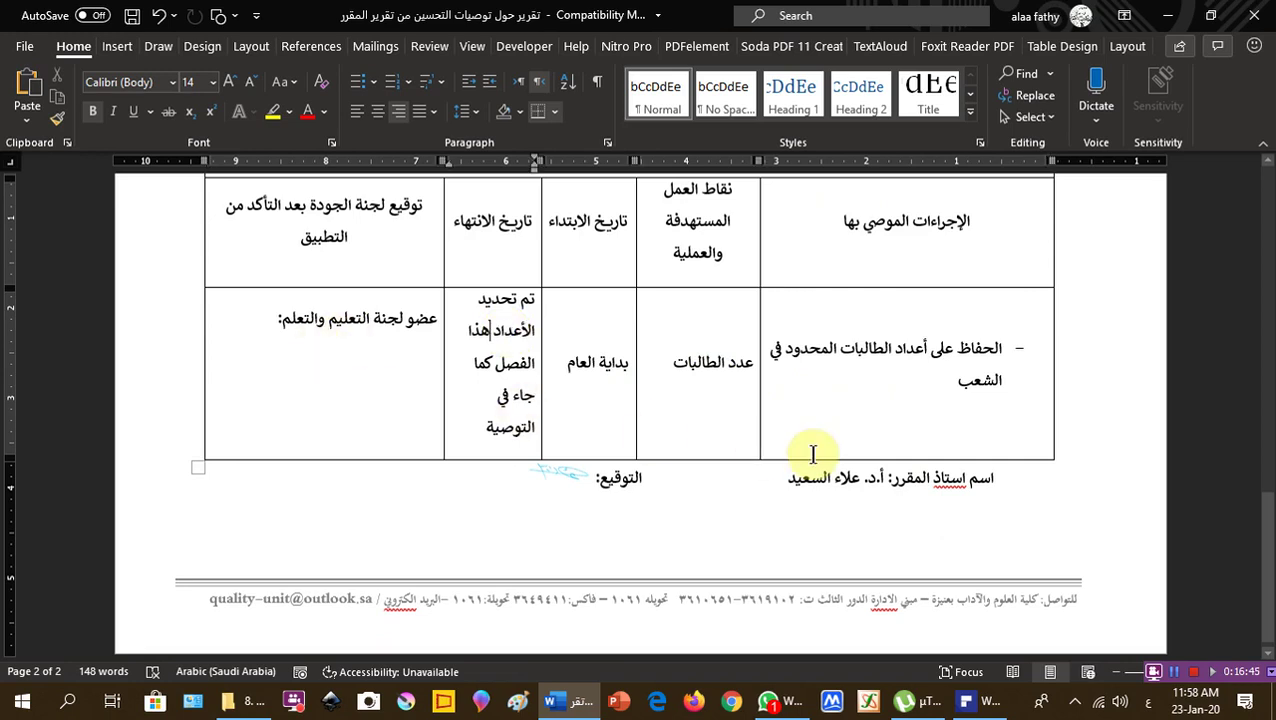
click(947, 483)
scroll(870, 548, down, 1)
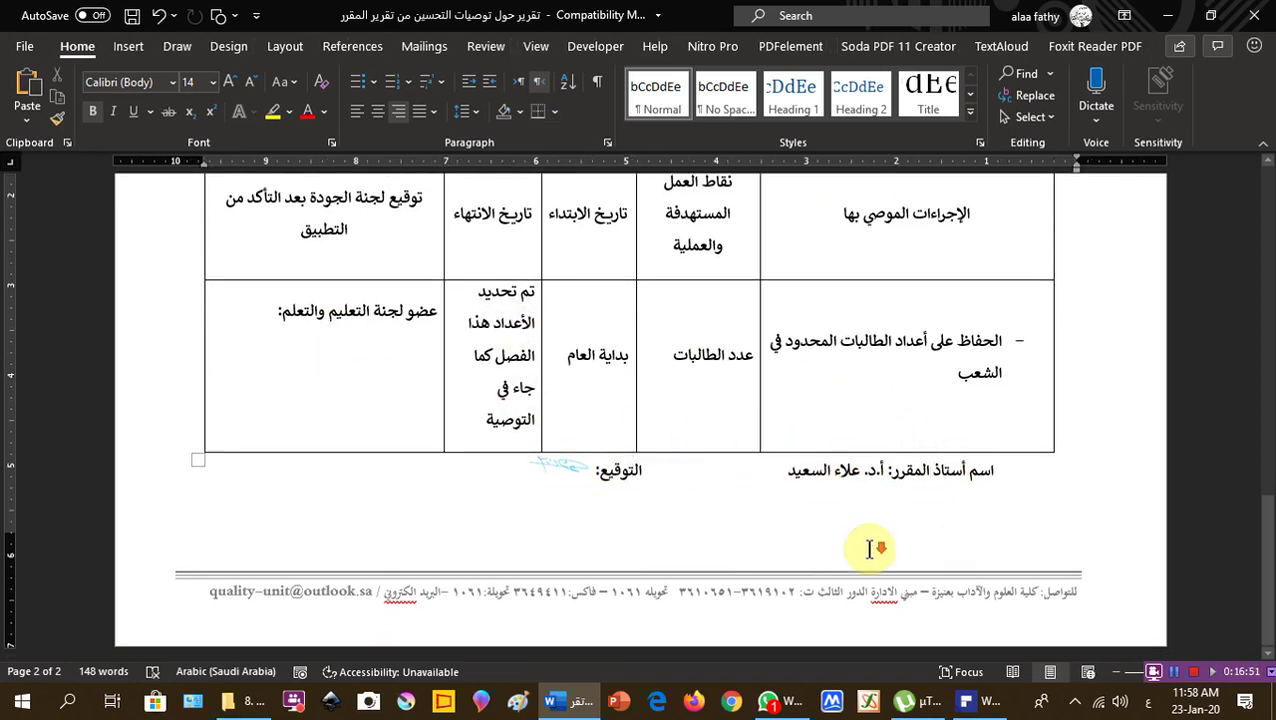
Step: Close the improvement recommendations report without saving the changes and open "توصيات التحسين لمقرر الطحالب"
scroll(870, 548, up, 10)
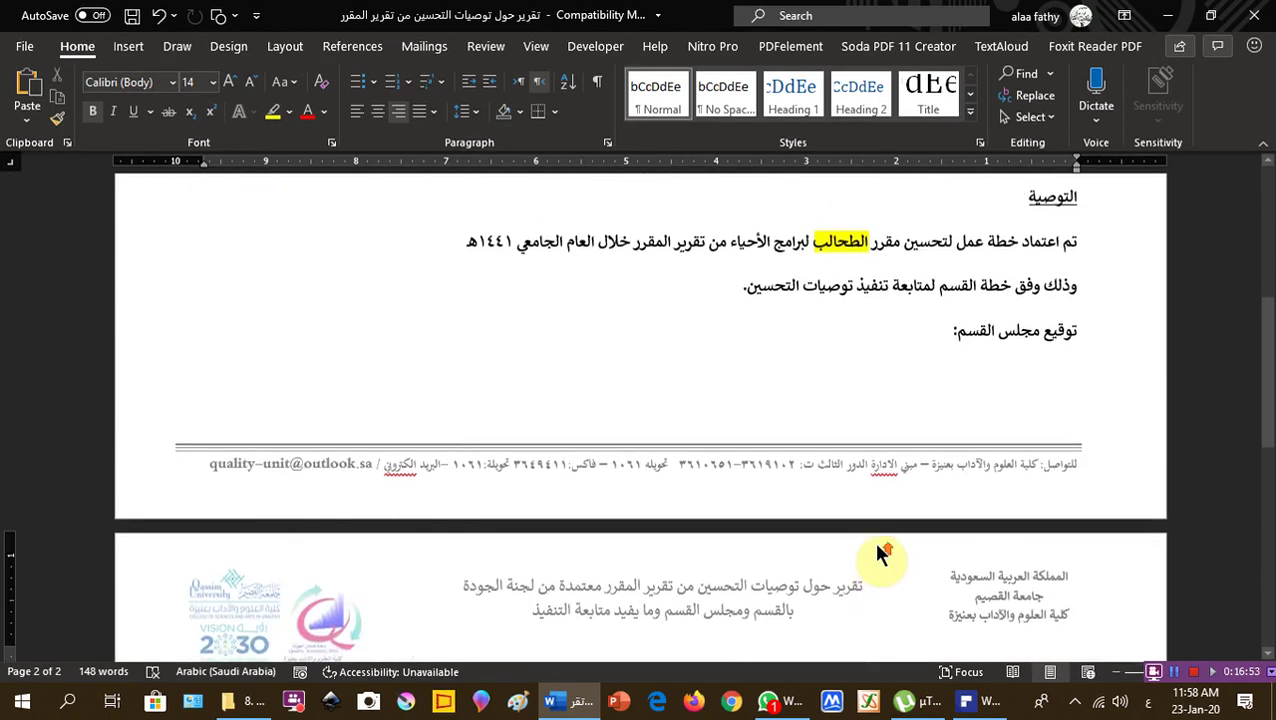
scroll(880, 555, up, 5)
click(1258, 20)
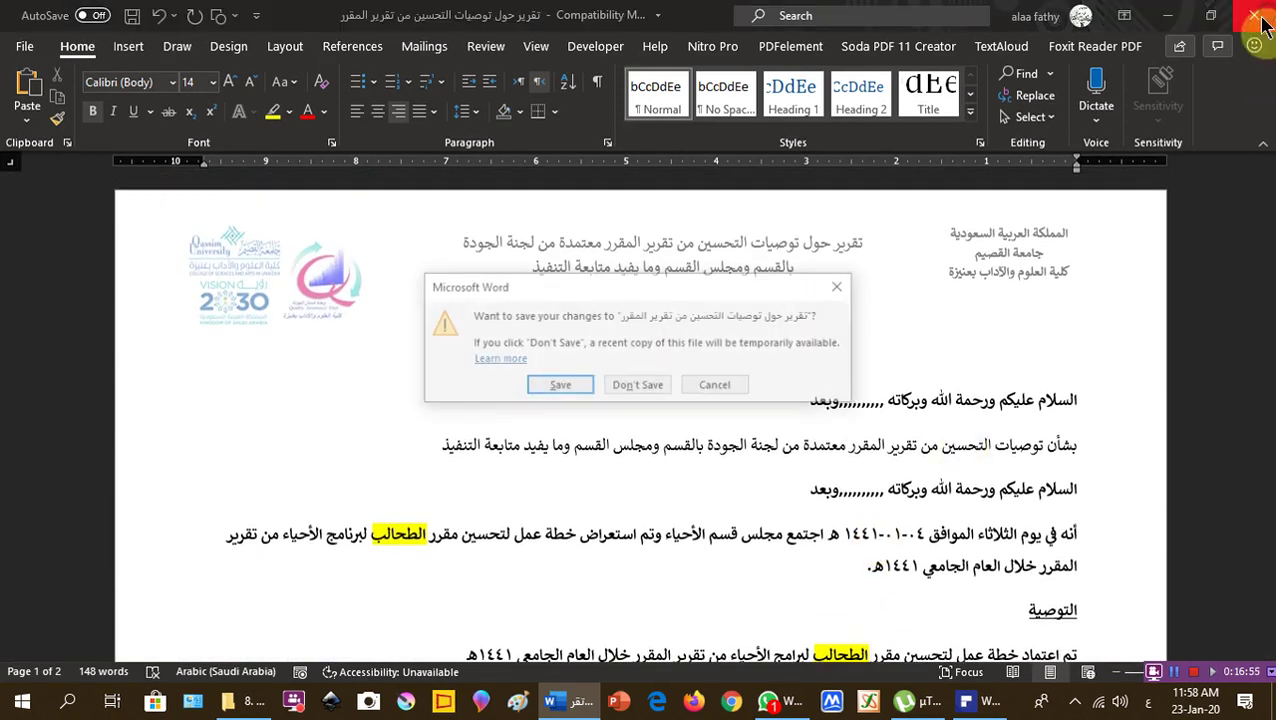
click(637, 384)
double_click(297, 245)
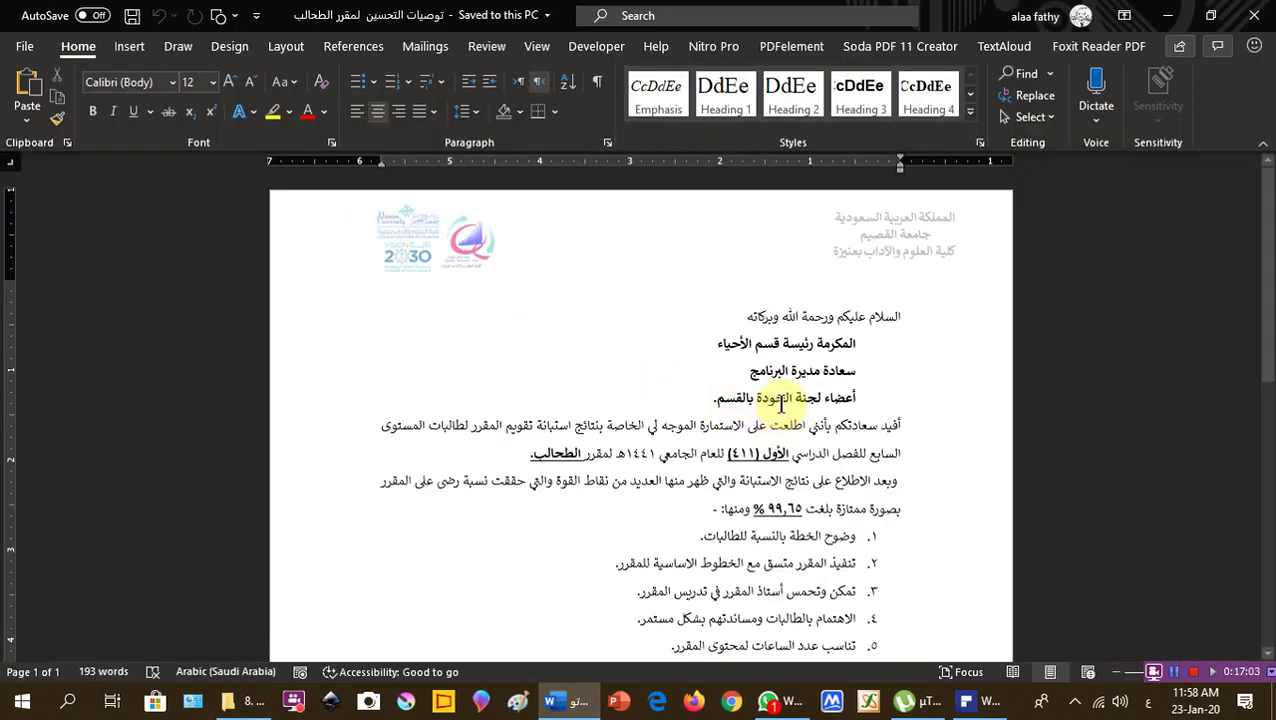
Step: Highlight the word "ممتازة" and the percentage "٩٩,٦٥ %" in yellow in the letter's satisfaction sentence
scroll(781, 403, down, 2)
scroll(786, 411, down, 1)
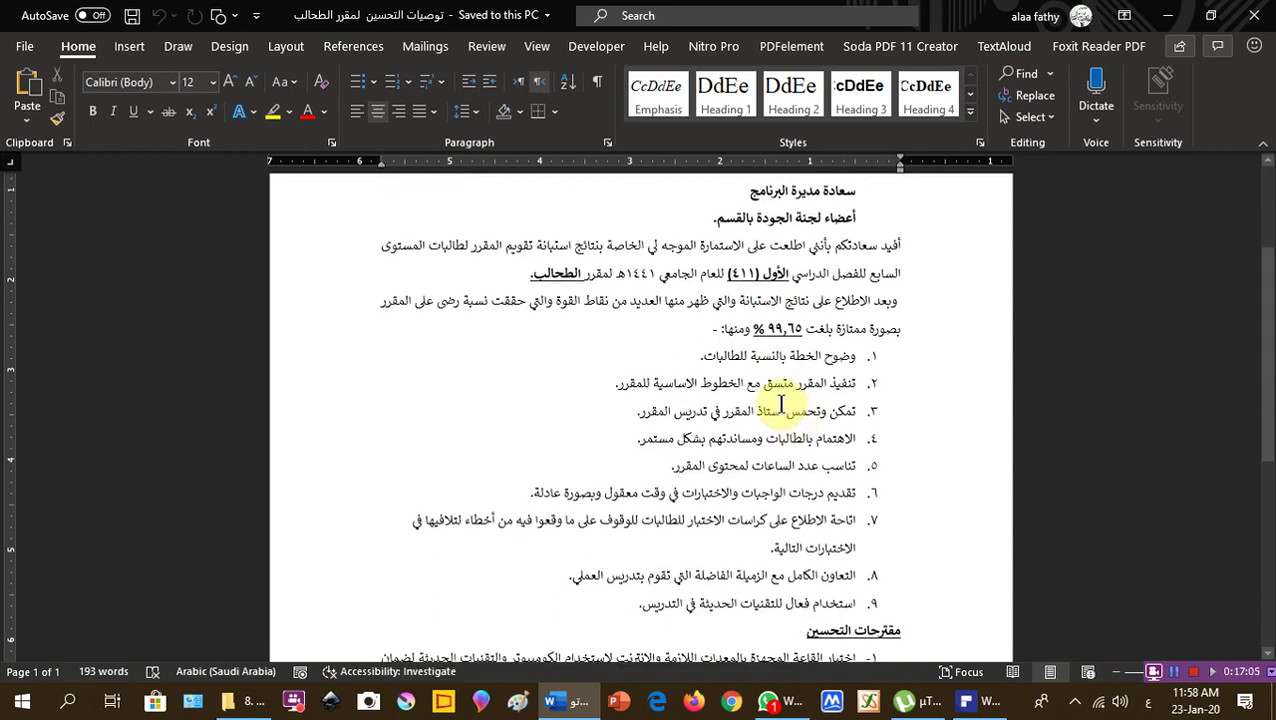
ctrl+scroll(790, 372, up, 5)
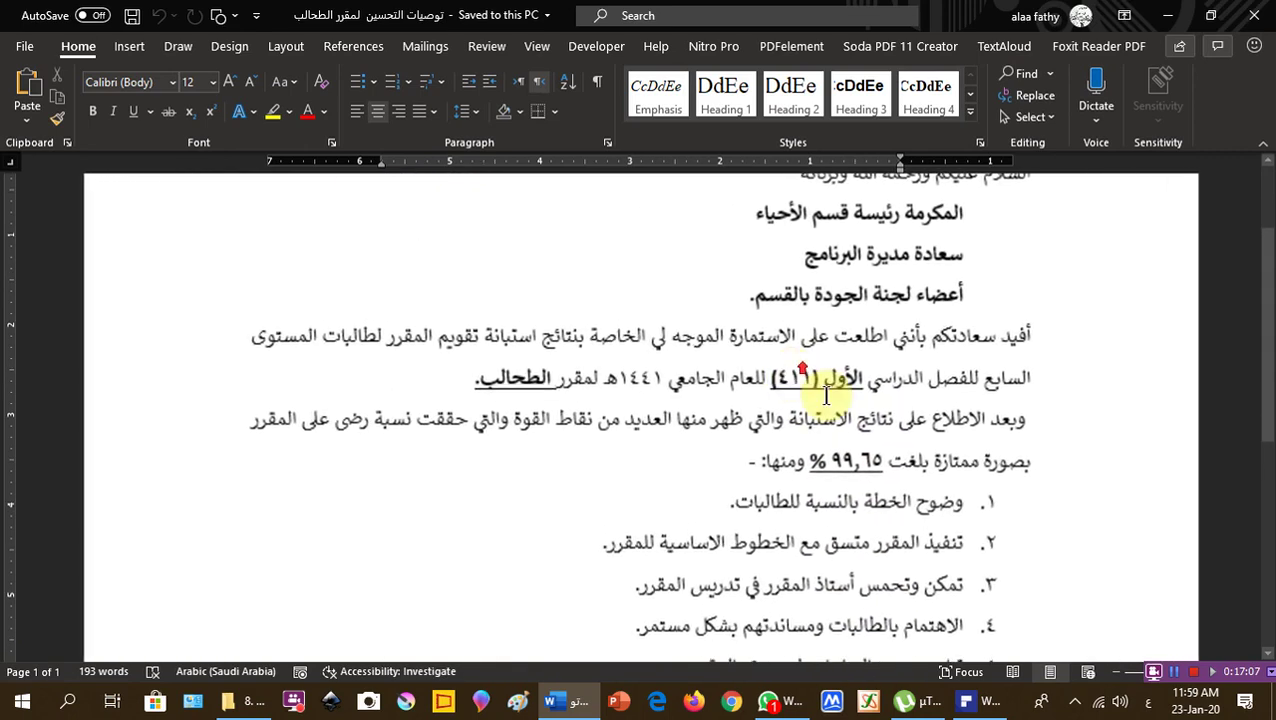
scroll(880, 445, down, 1)
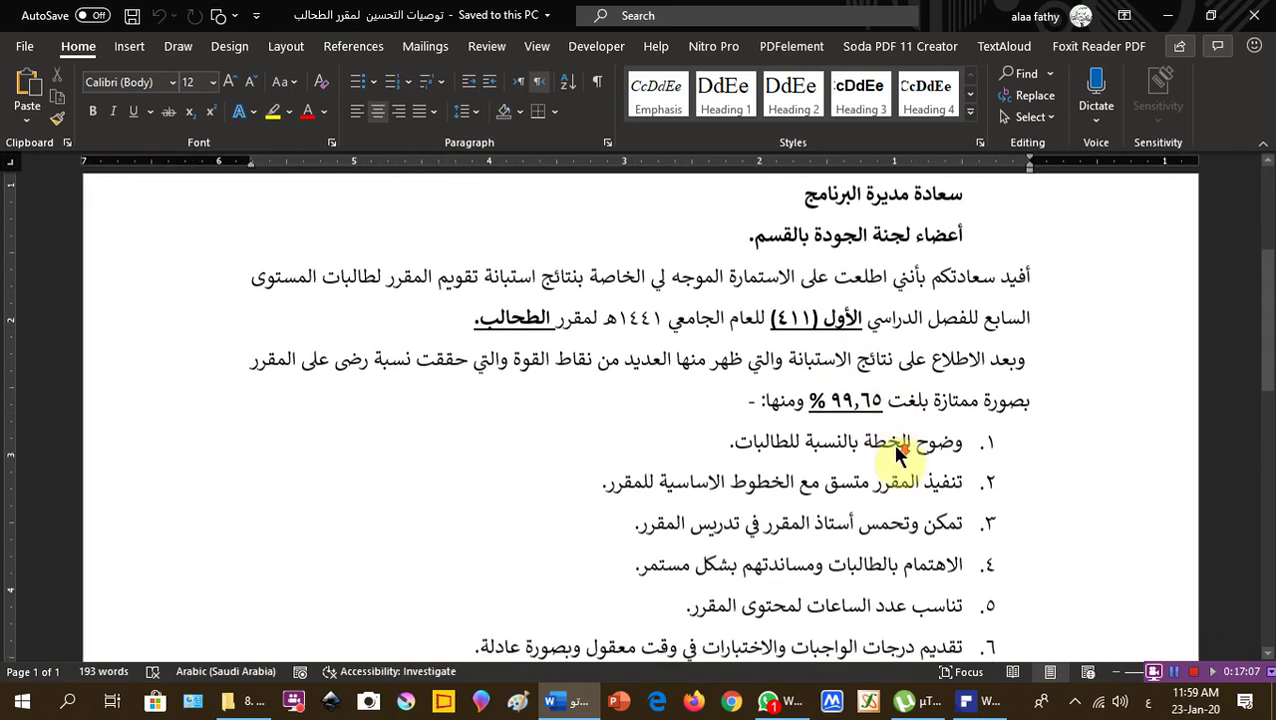
double_click(951, 393)
click(1026, 365)
drag(813, 392, 851, 402)
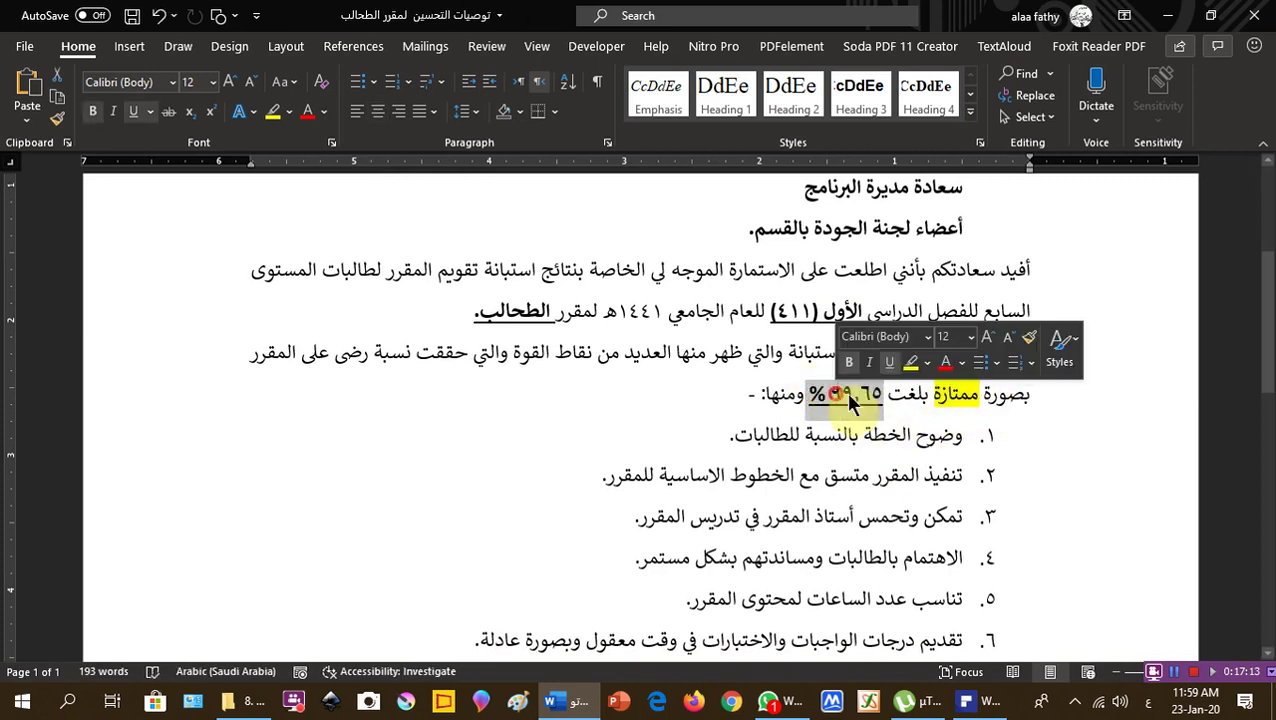
click(911, 362)
click(842, 394)
Step: Review the letter's numbered strengths, improvement suggestions and instructor signature, and close it without saving
scroll(818, 450, down, 1)
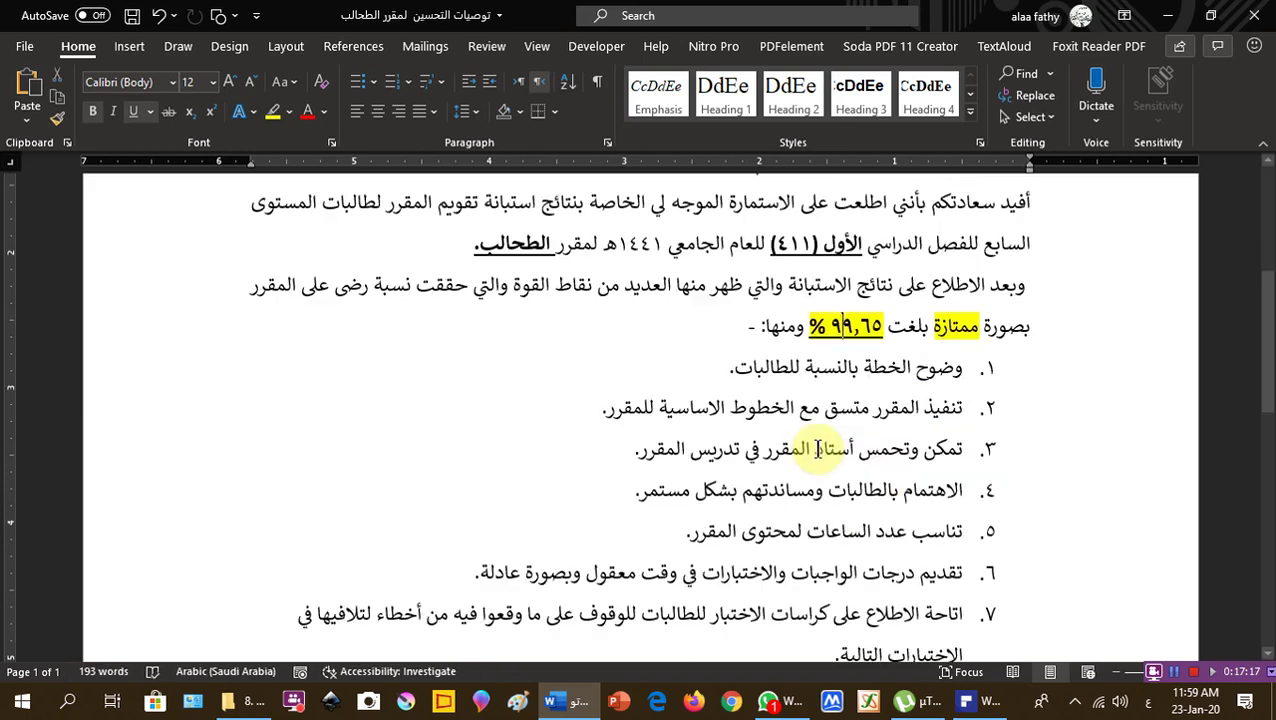
scroll(962, 390, down, 2)
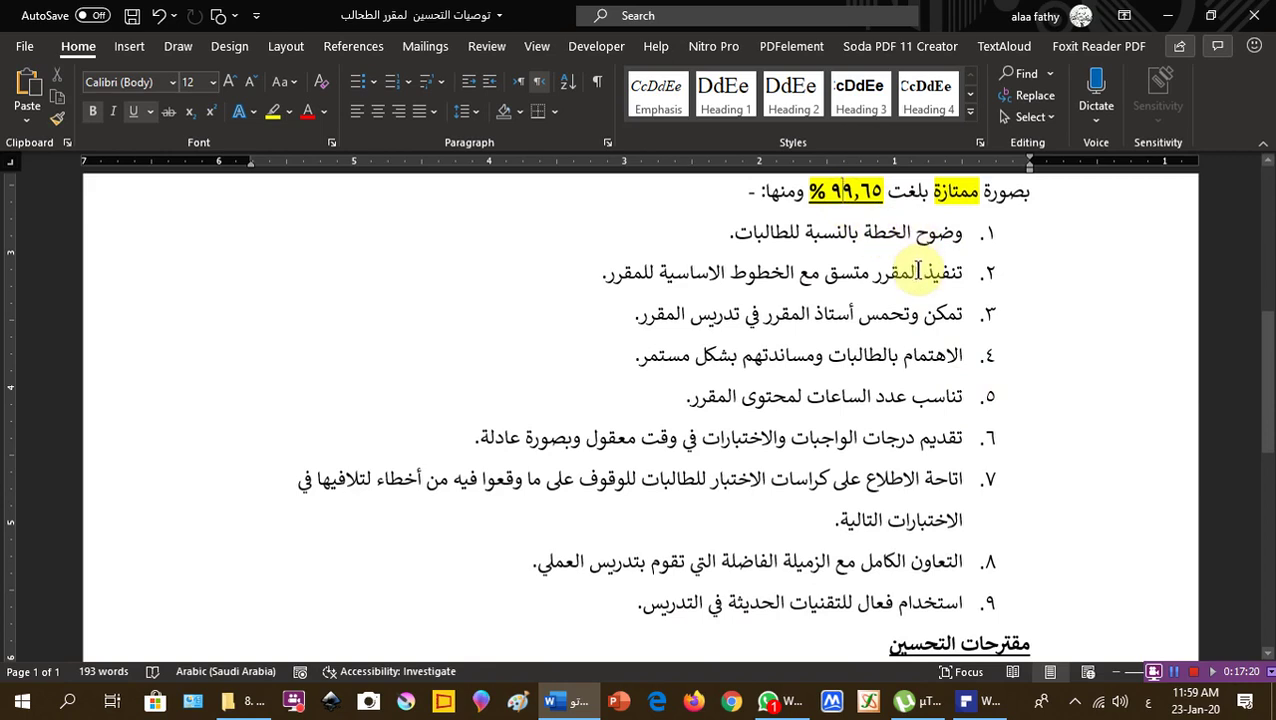
scroll(918, 270, down, 6)
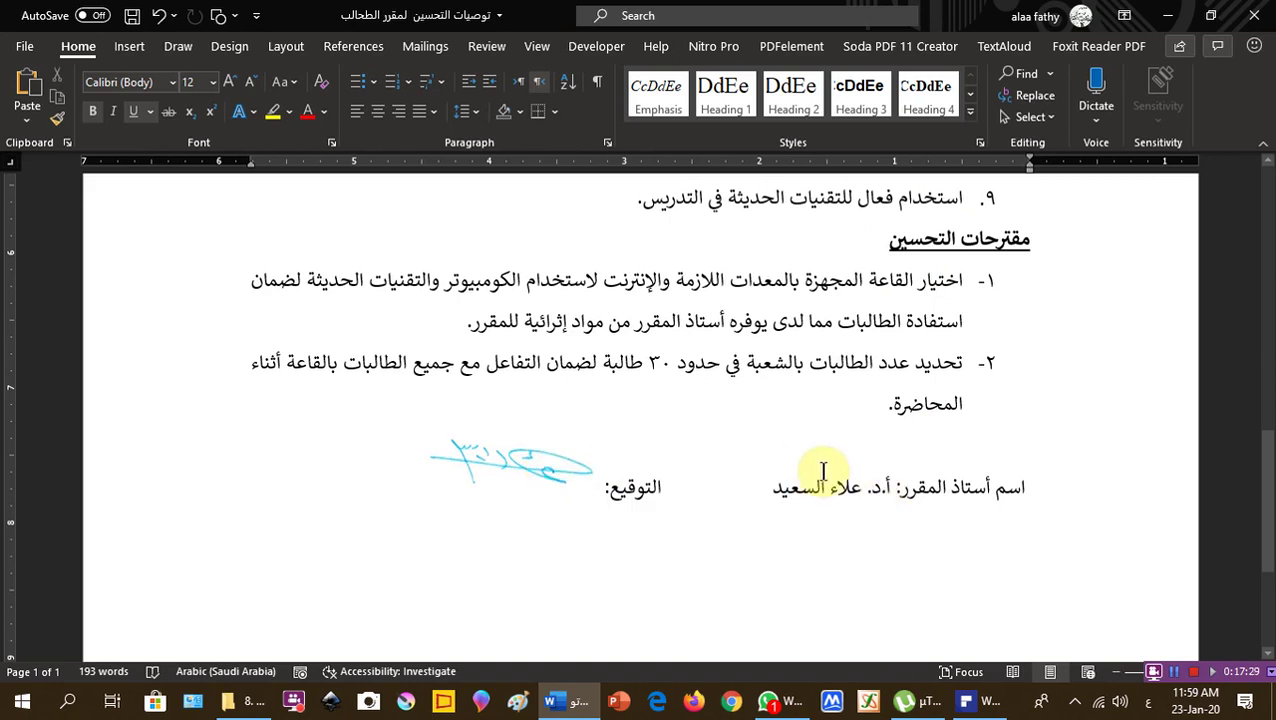
scroll(822, 478, down, 4)
scroll(1156, 207, up, 6)
click(1254, 15)
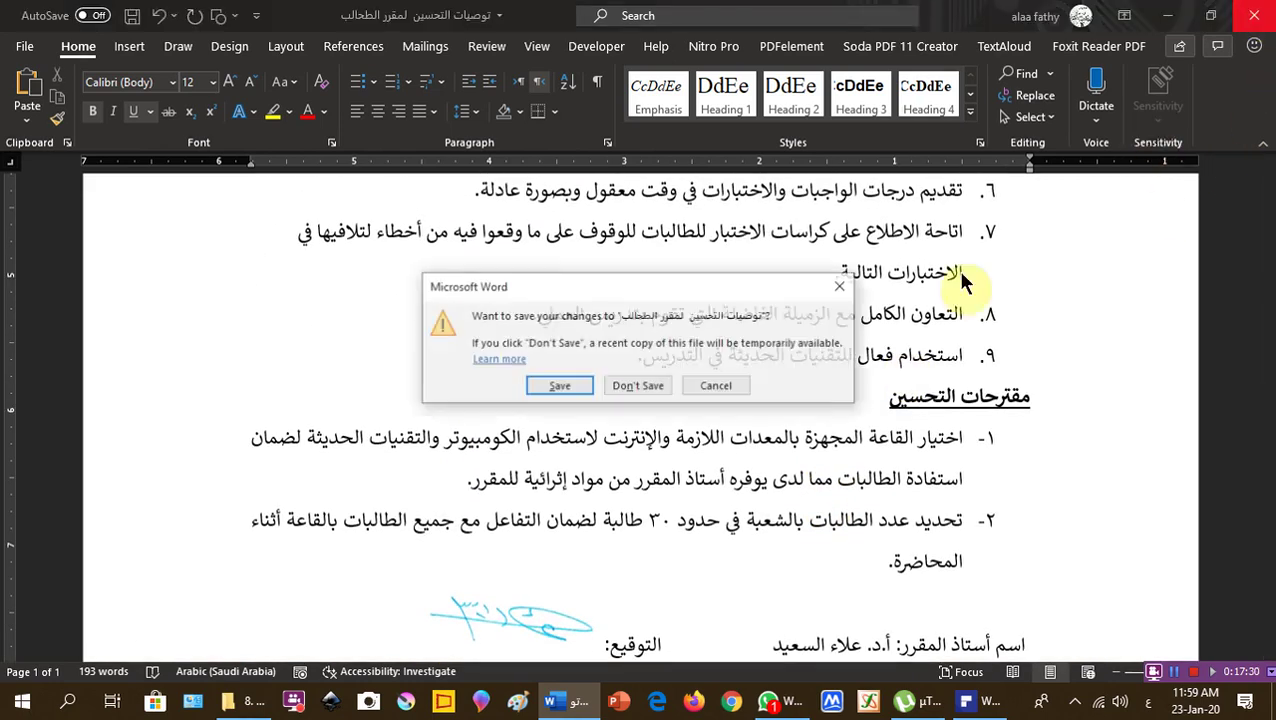
click(646, 384)
Step: Open "توصيات التحسين 411" and review its table of improvement recommendations, implementation indicators and reasons for non-implementation
double_click(234, 259)
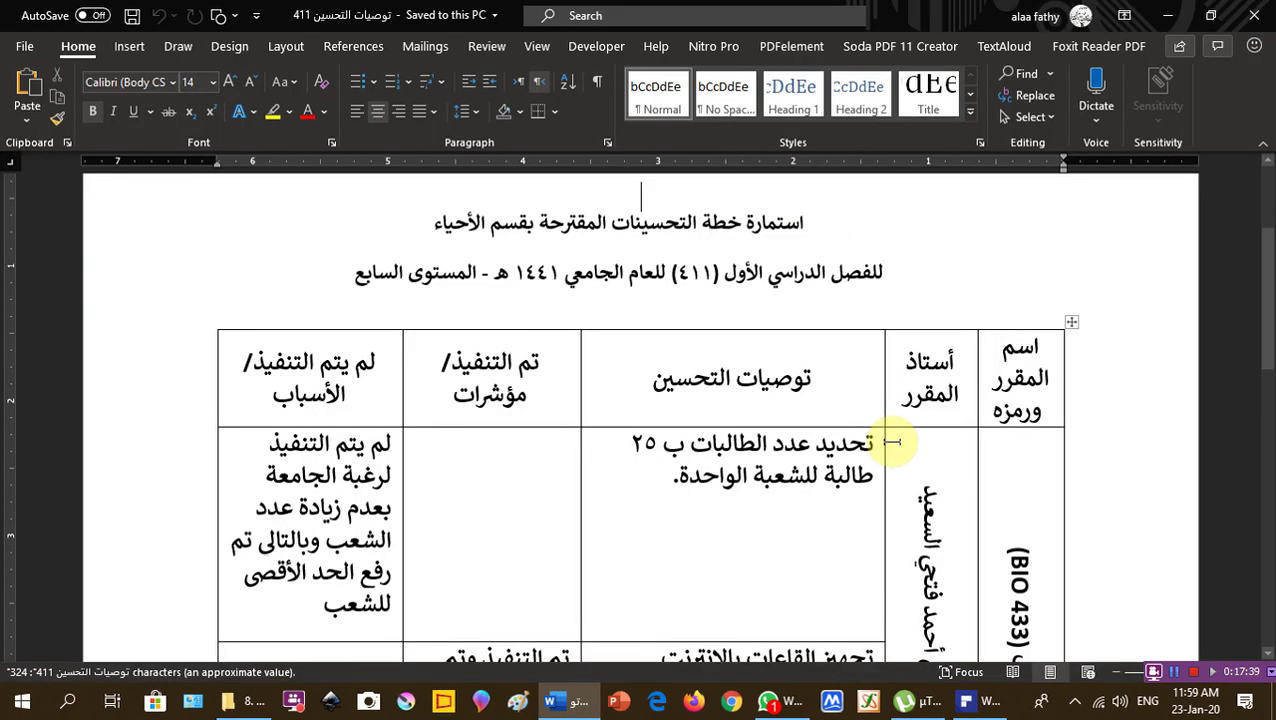
scroll(892, 441, down, 5)
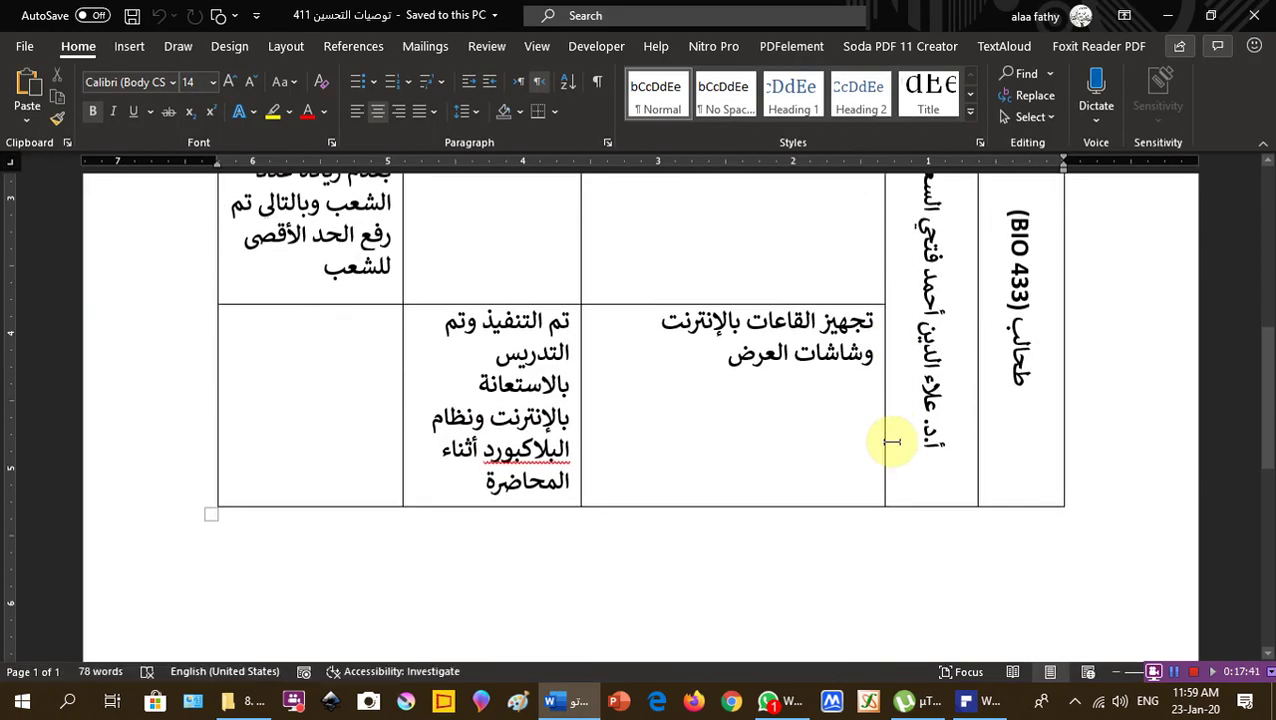
scroll(892, 441, up, 4)
scroll(892, 441, down, 3)
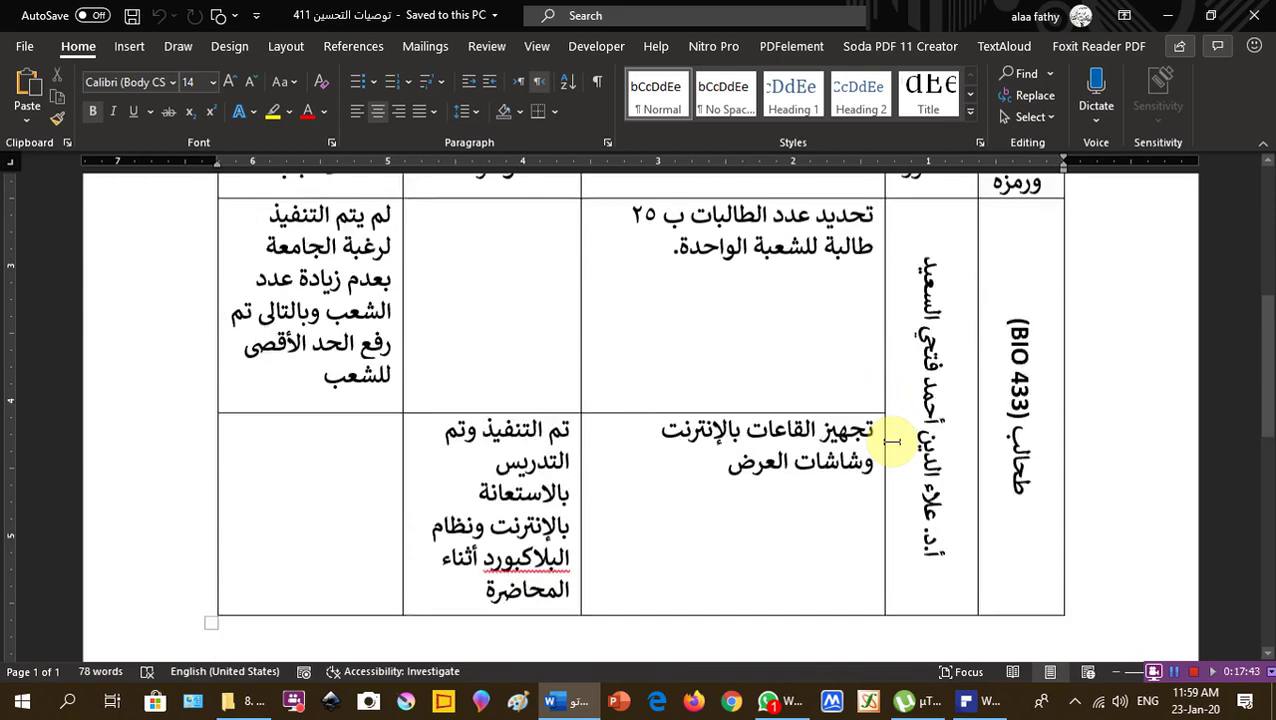
ctrl+scroll(892, 441, down, 1)
scroll(892, 441, up, 5)
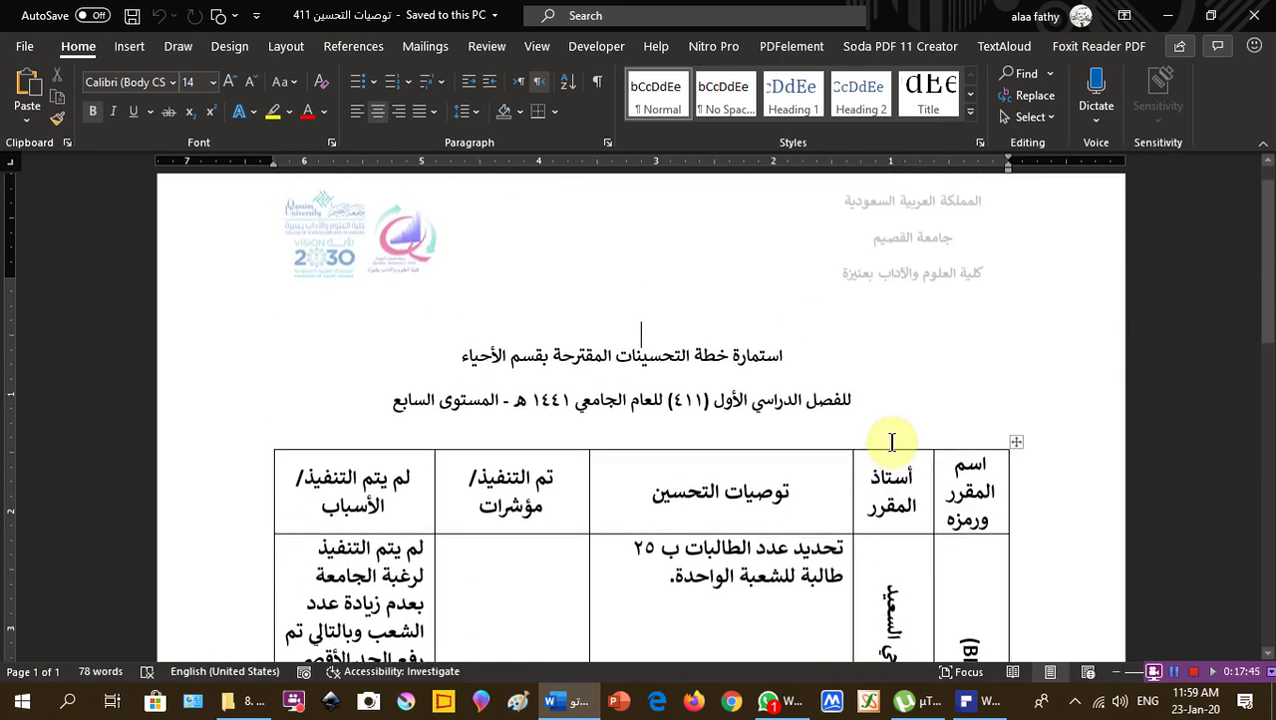
scroll(892, 441, down, 4)
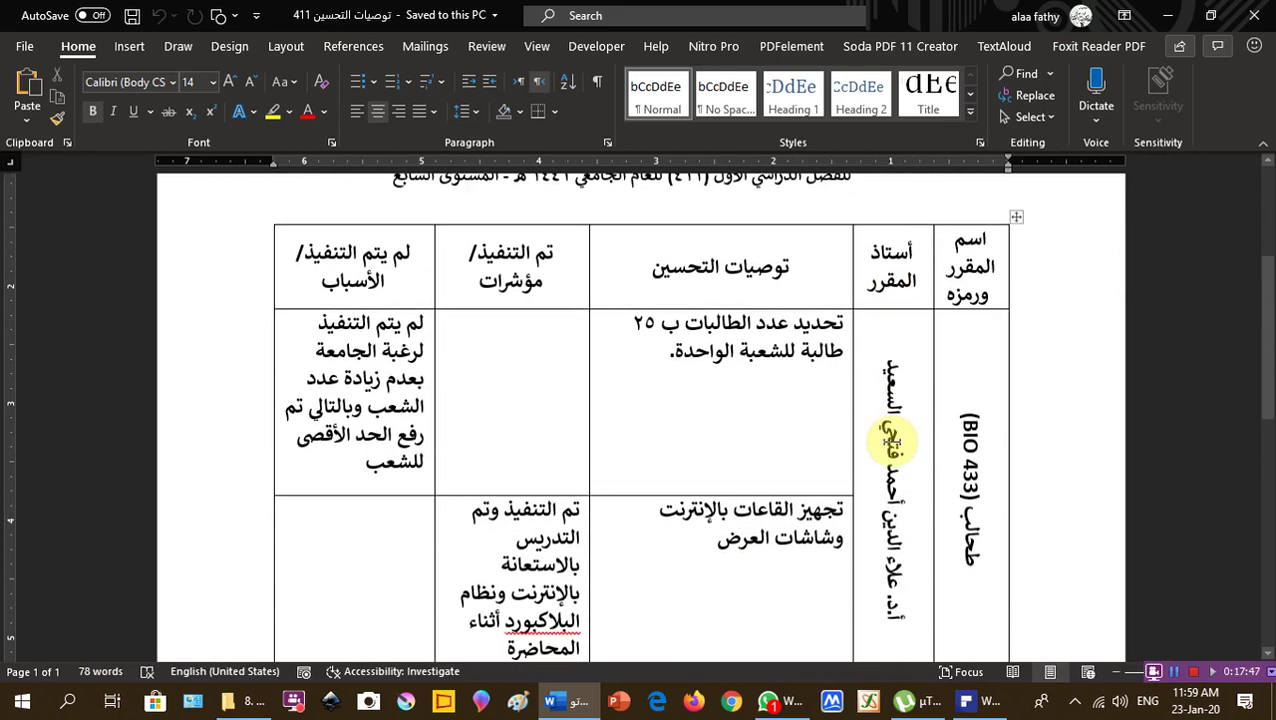
Step: Highlight the course name and code "طحالب (BIO 433)" and the instructor's name in yellow in the table
drag(971, 404, 971, 490)
double_click(971, 468)
triple_click(971, 468)
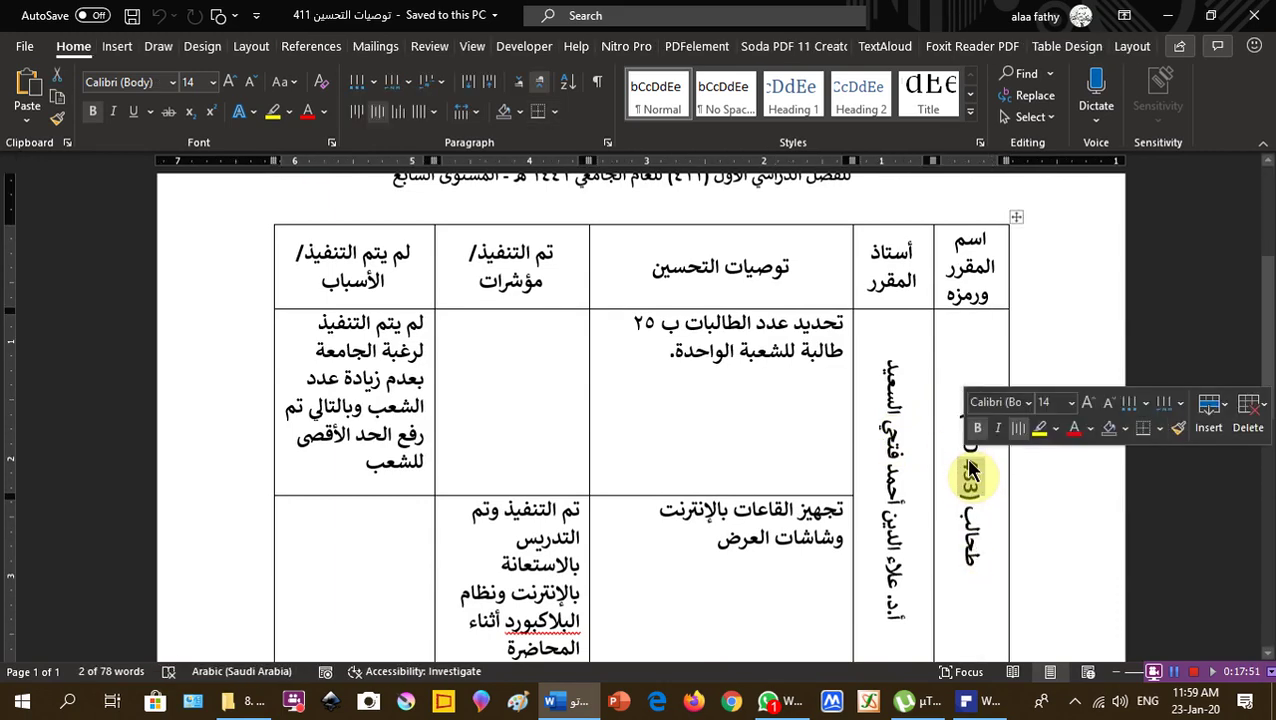
triple_click(973, 474)
click(1040, 428)
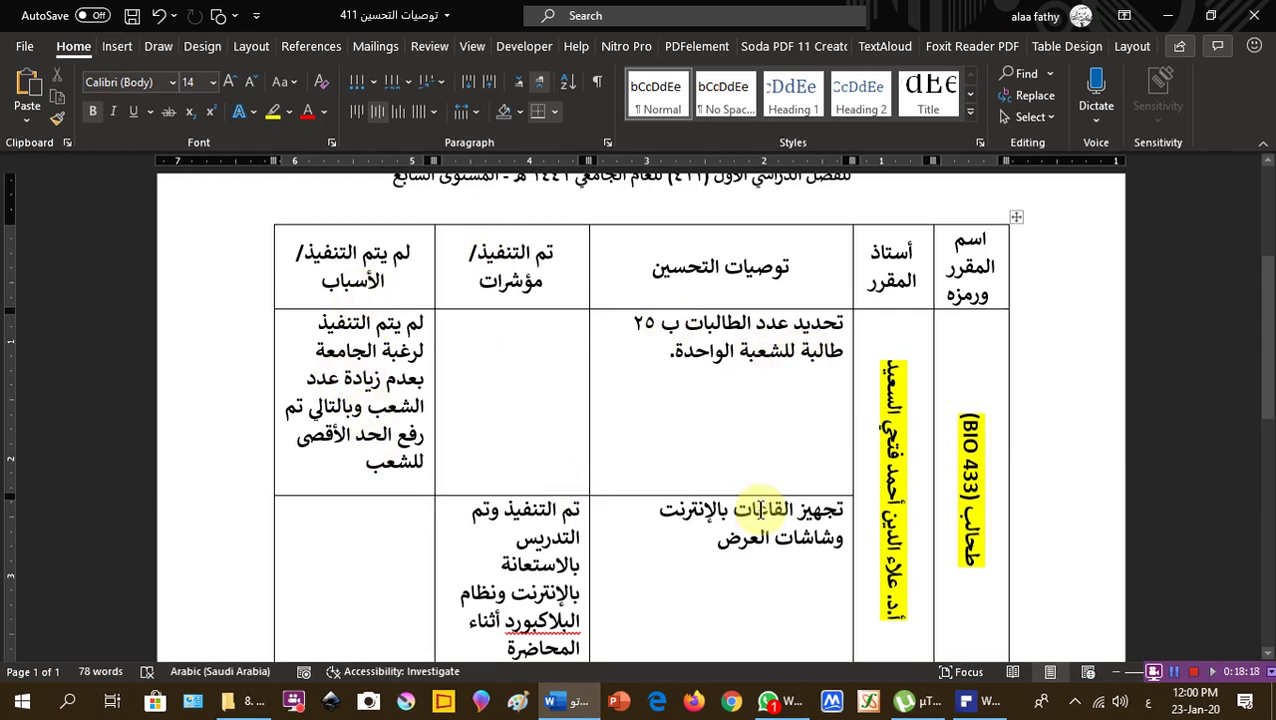
Step: Review the remaining recommendation on equipping the classrooms with internet and display screens, and close the document
scroll(760, 510, down, 2)
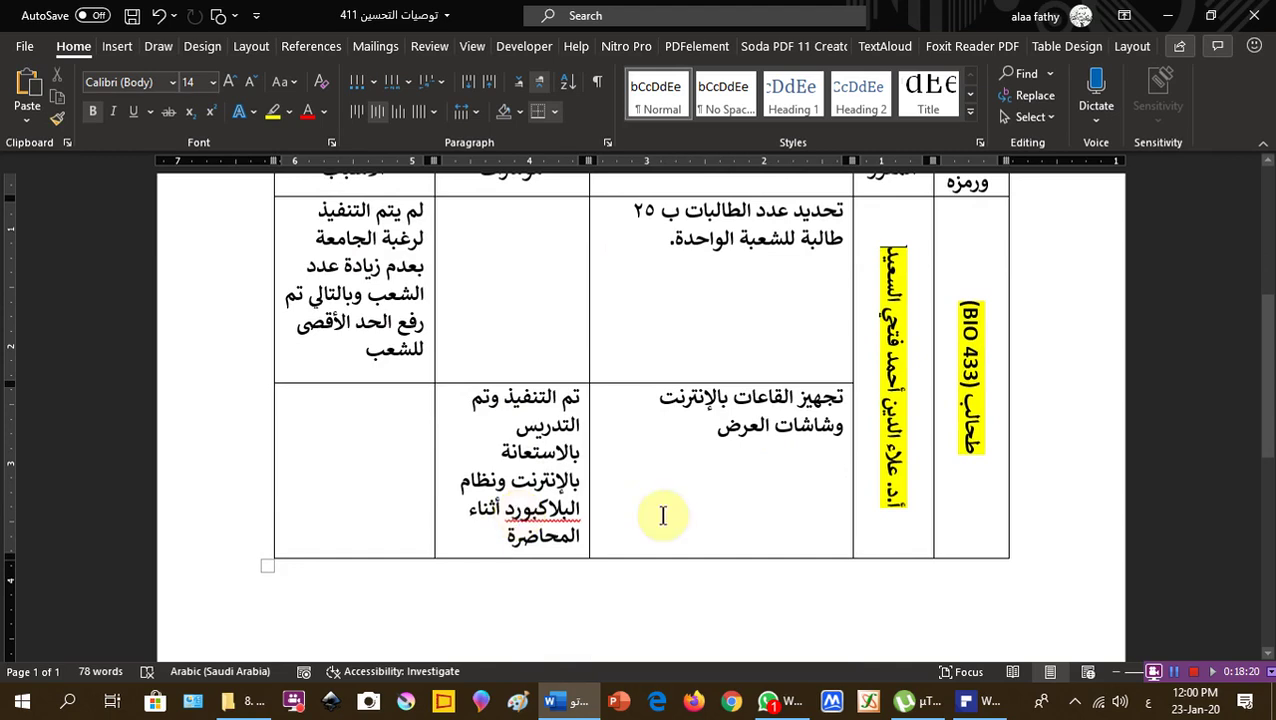
scroll(766, 501, down, 8)
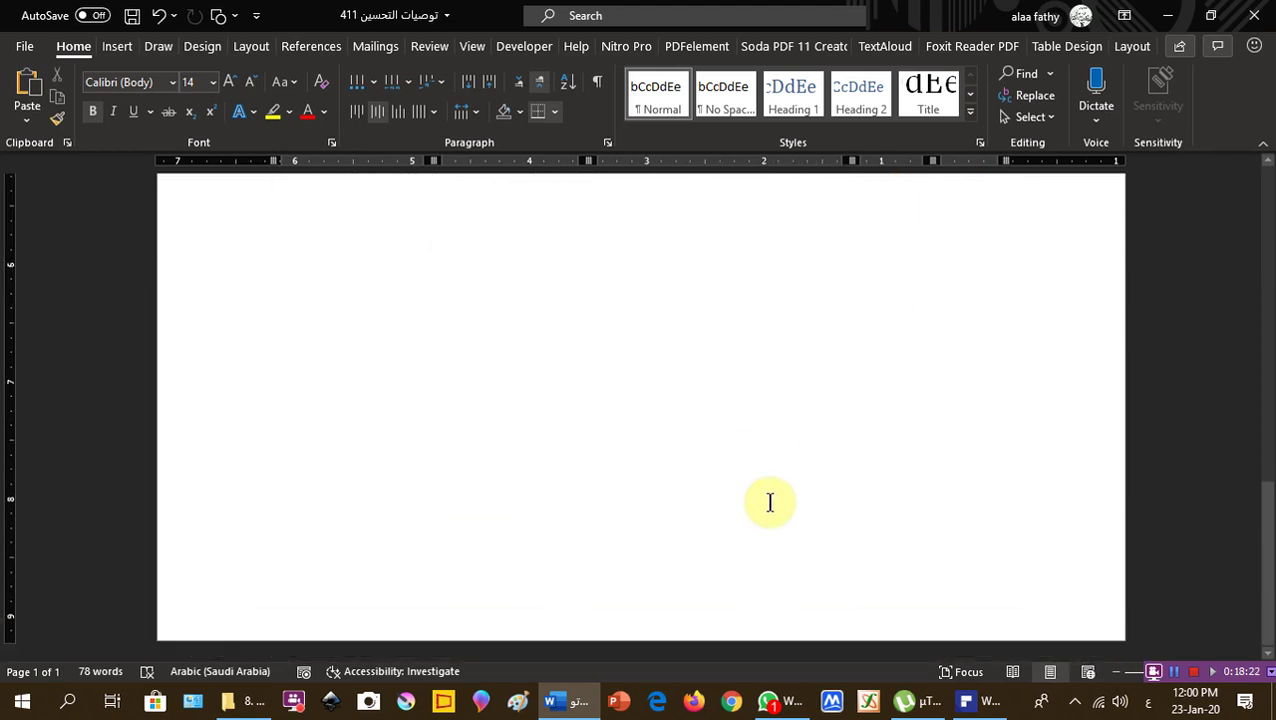
scroll(770, 502, up, 3)
key(ctrl+w)
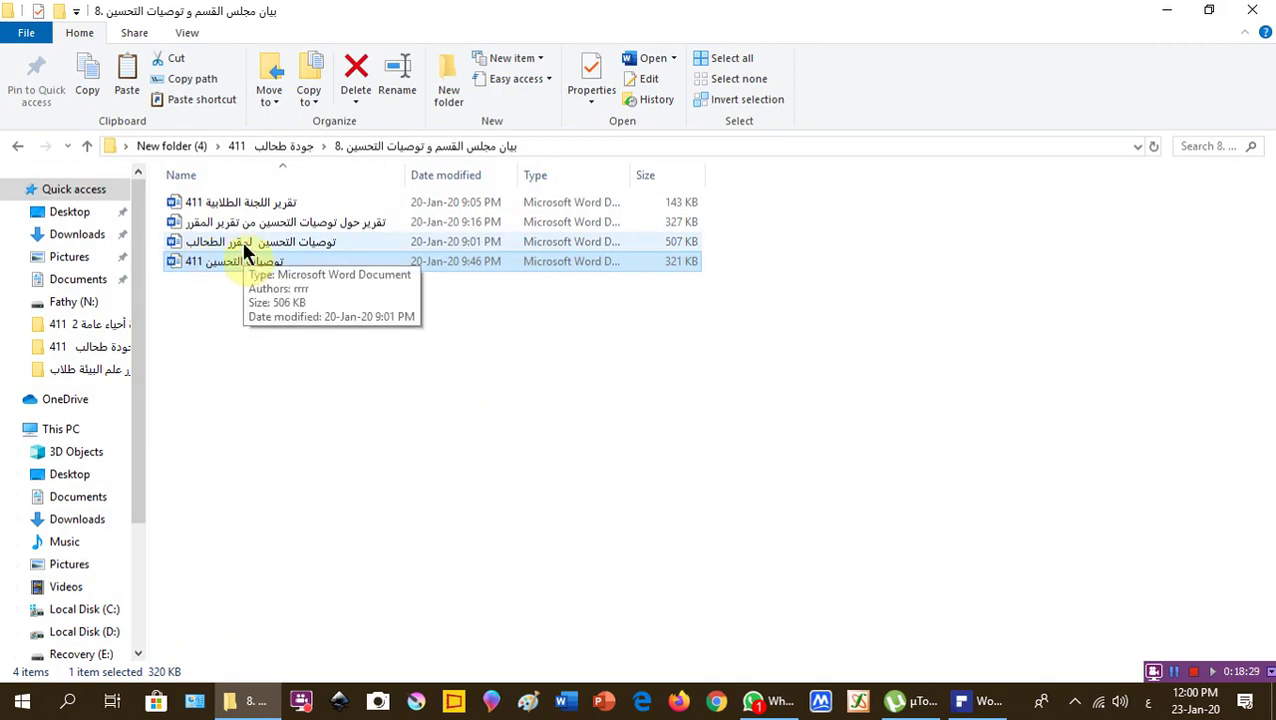
Step: Return to the course folder, enter folder 9 and open "تقرير عن تطبيق ادوات قياس المخرجات التعليمية المباشرة واولويات التحسين"
click(86, 145)
click(312, 368)
double_click(312, 368)
double_click(425, 202)
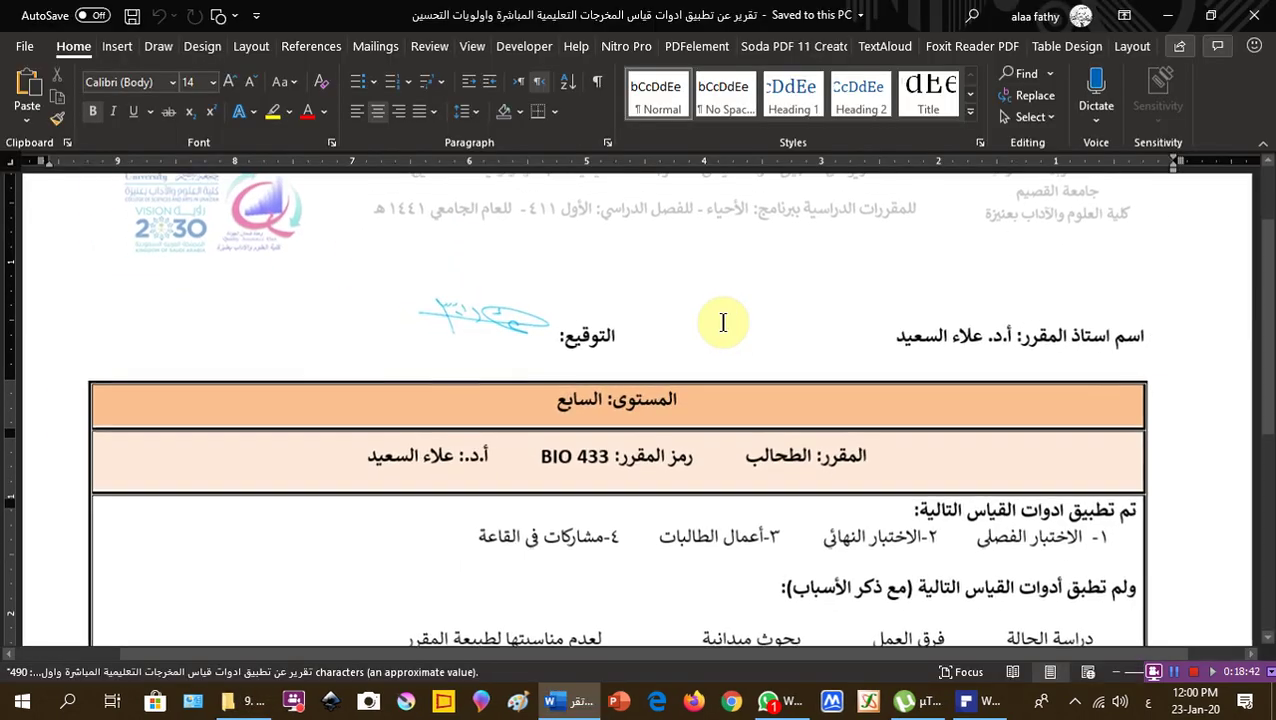
Step: Highlight the instructor's name in yellow on the signature line above the table
scroll(750, 330, down, 1)
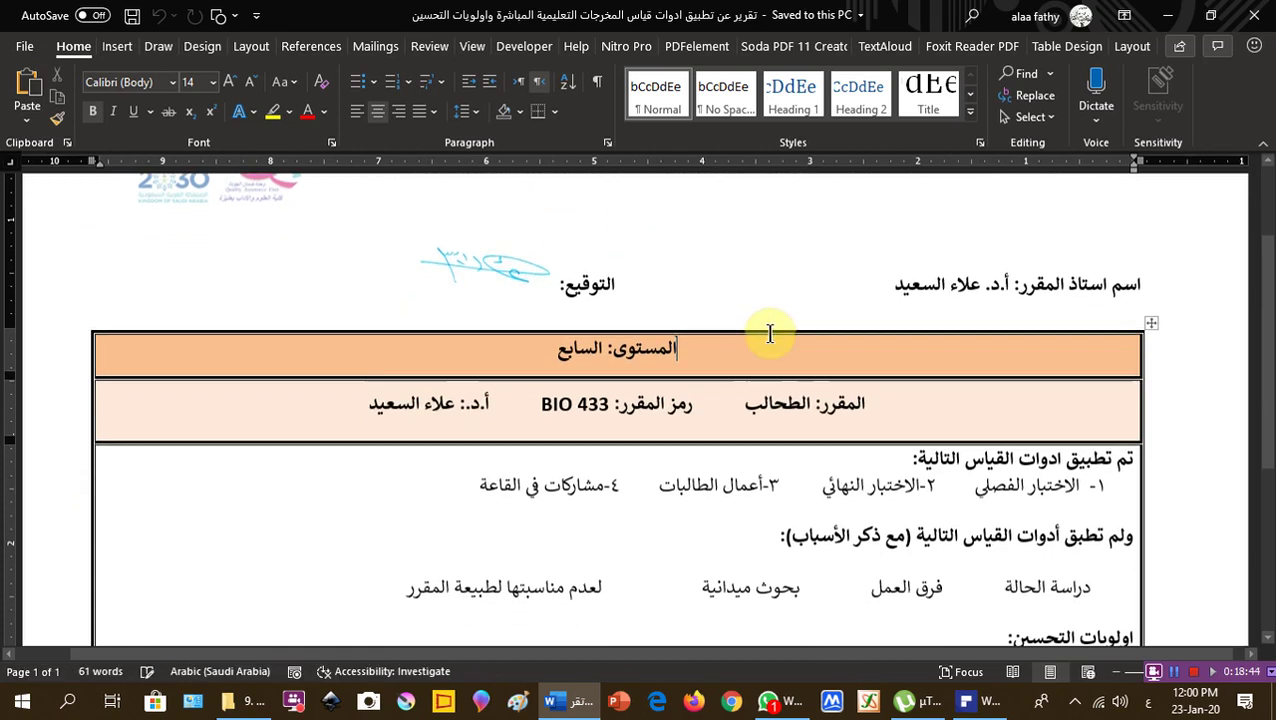
drag(880, 283, 1002, 270)
click(1088, 242)
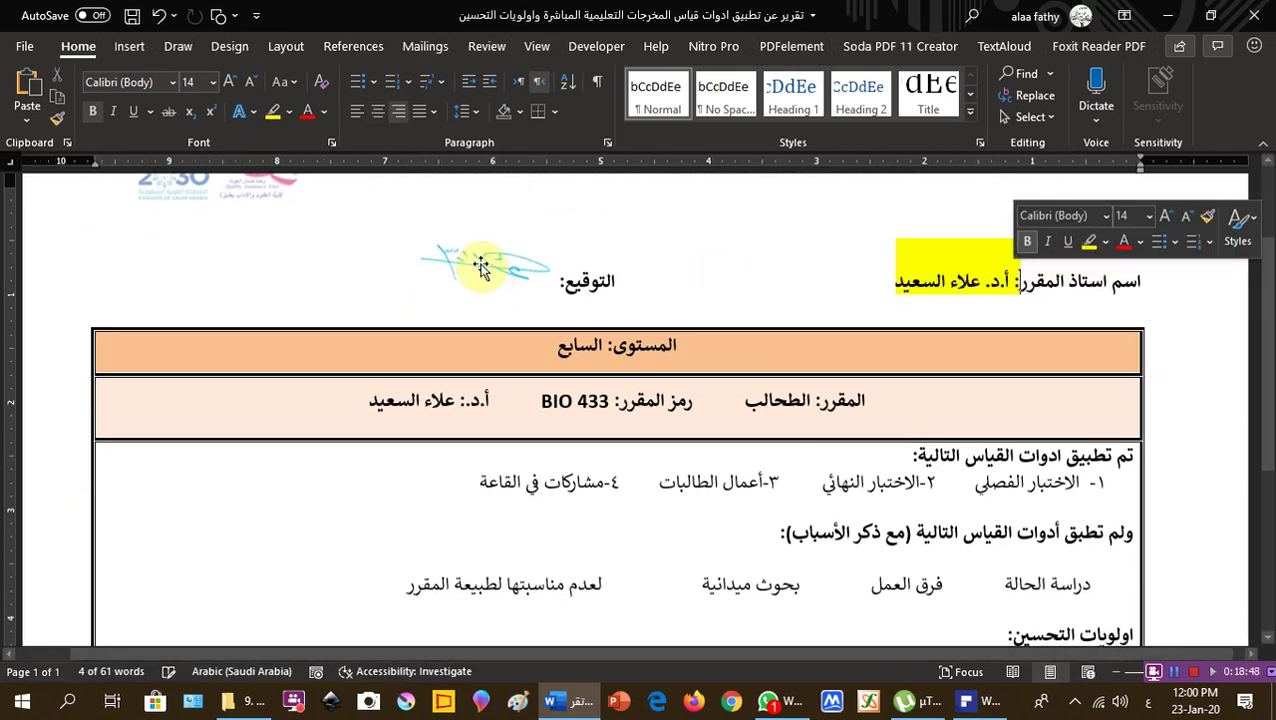
click(795, 427)
Step: Highlight the table row with the course name, code BIO 433 and instructor in yellow, and review the measurement tools and improvement priorities
scroll(797, 405, down, 2)
double_click(757, 292)
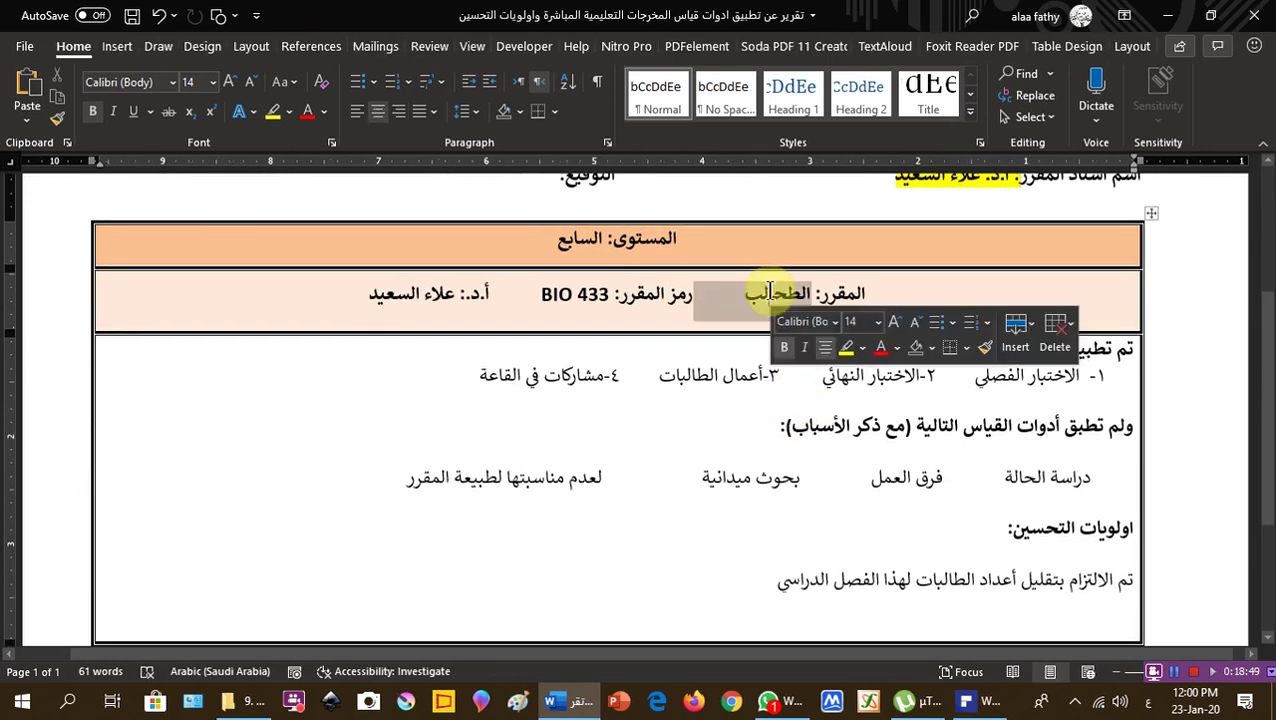
click(848, 348)
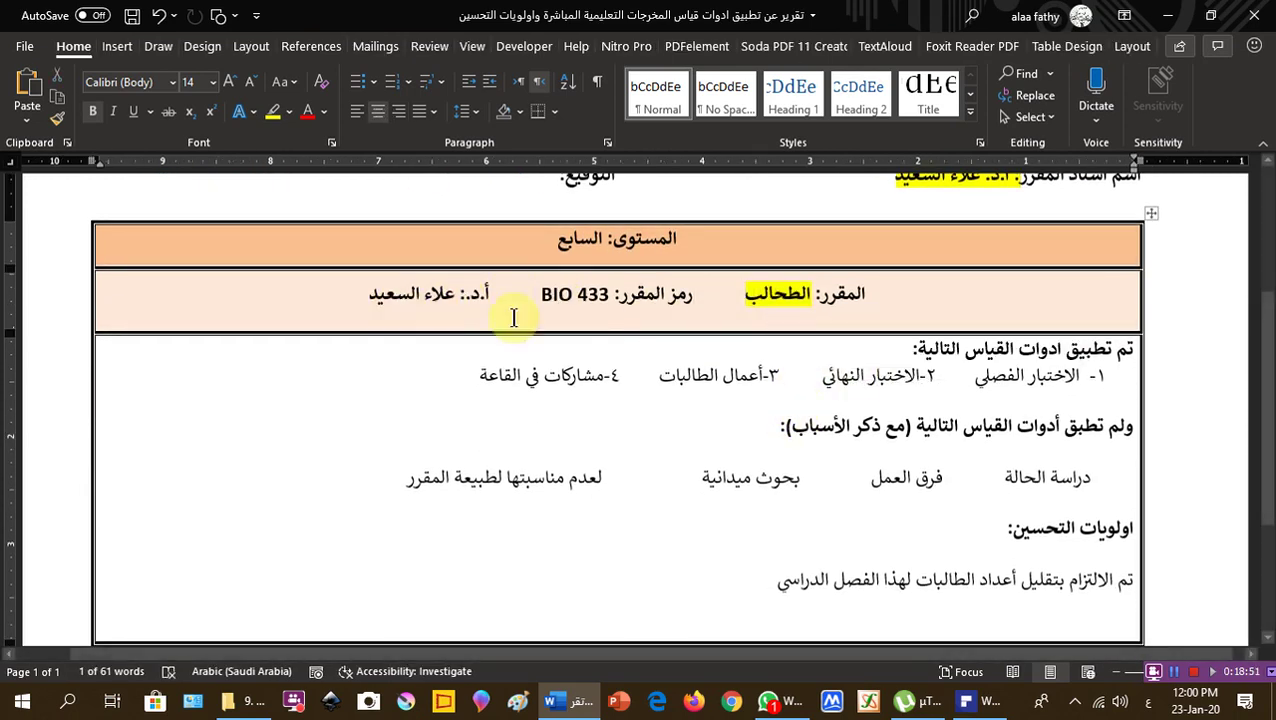
triple_click(415, 295)
double_click(416, 297)
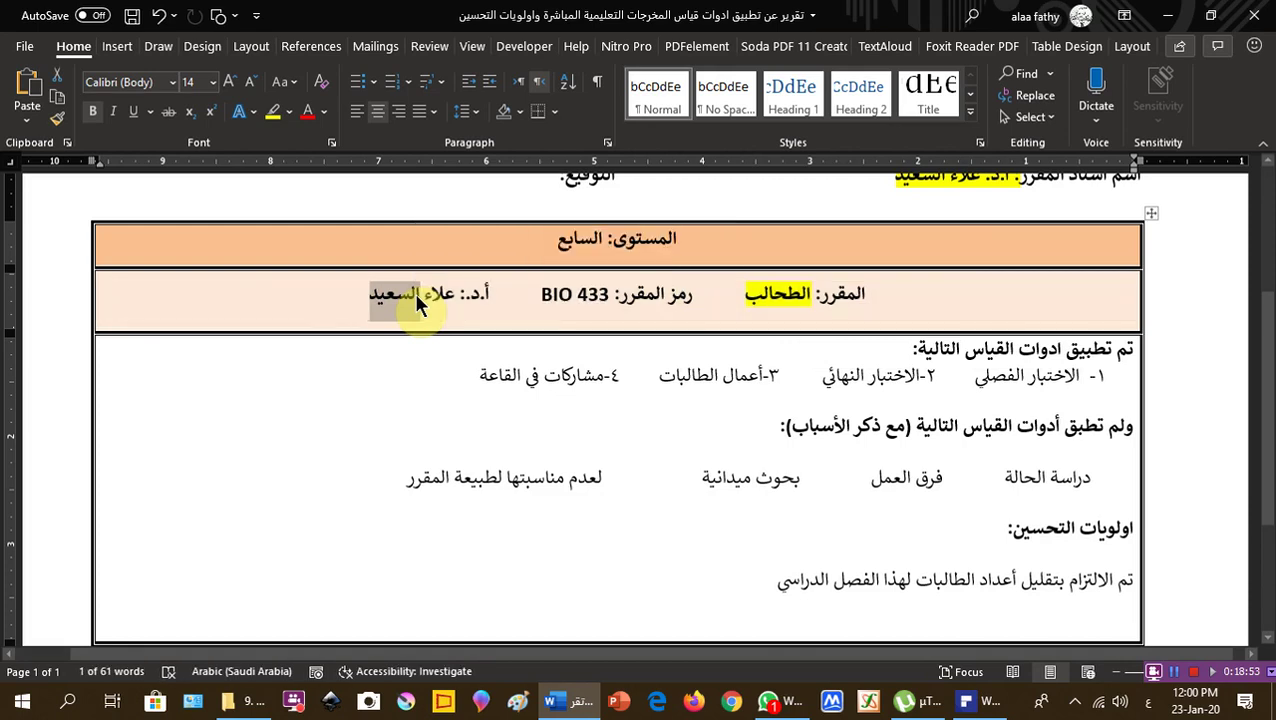
triple_click(418, 300)
click(491, 262)
scroll(940, 364, down, 4)
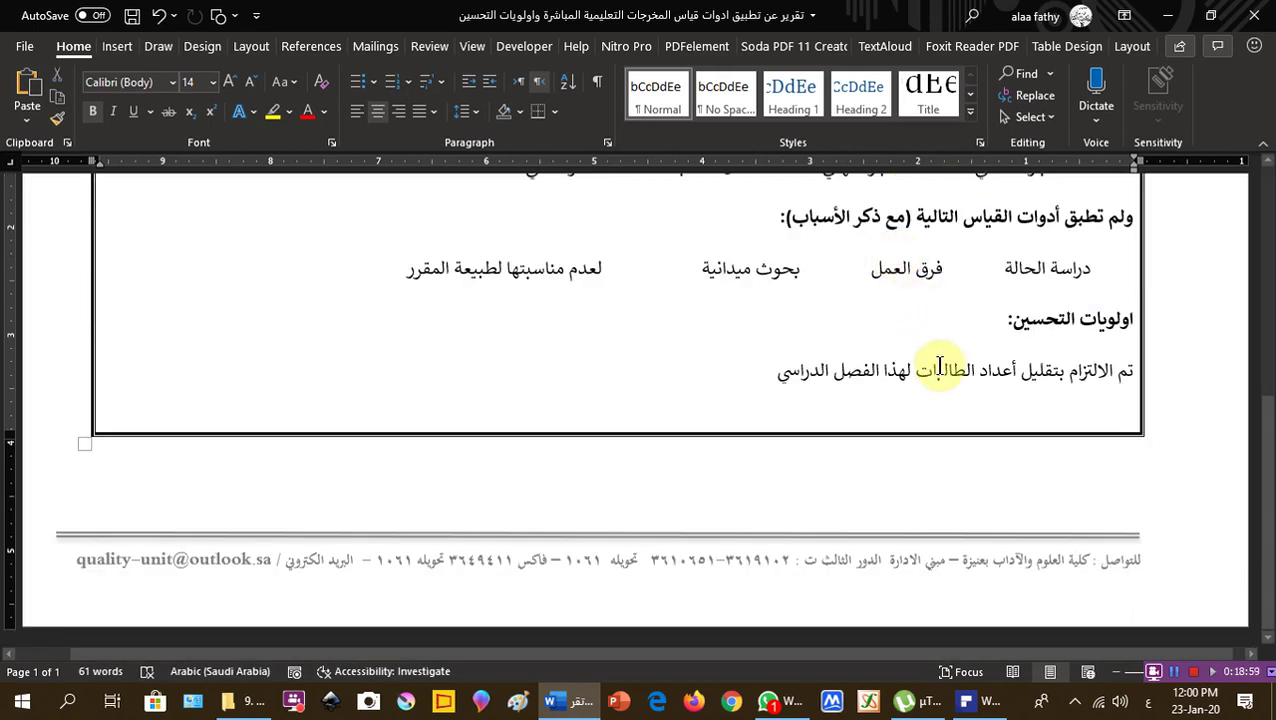
scroll(920, 364, up, 3)
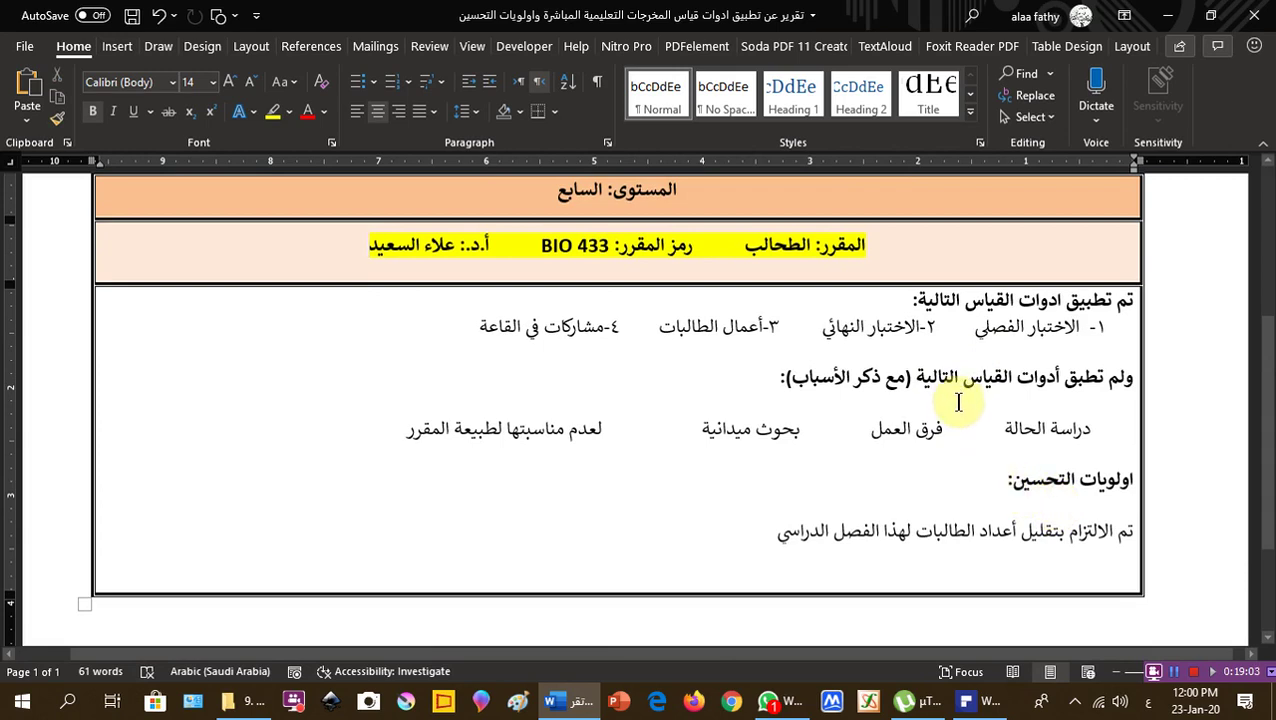
Step: Check the measurement tools report once more and close it without saving the changes
scroll(958, 401, down, 3)
scroll(958, 405, up, 6)
click(1254, 15)
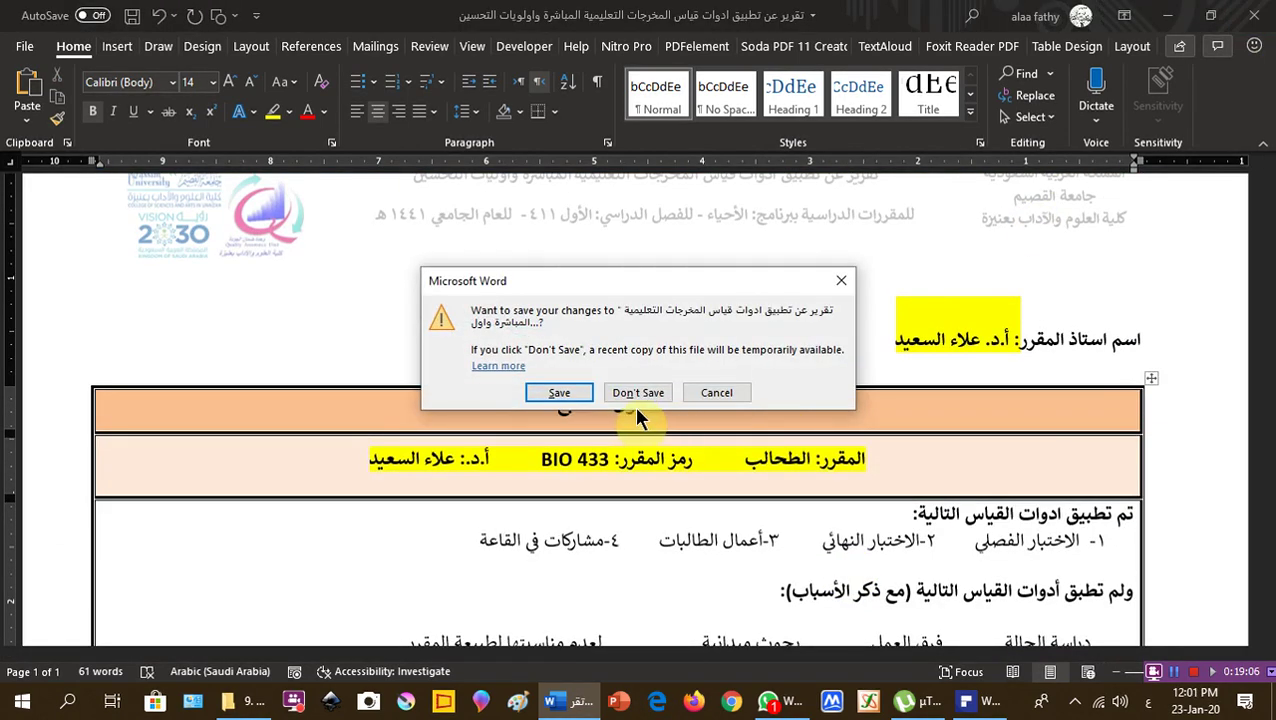
click(636, 393)
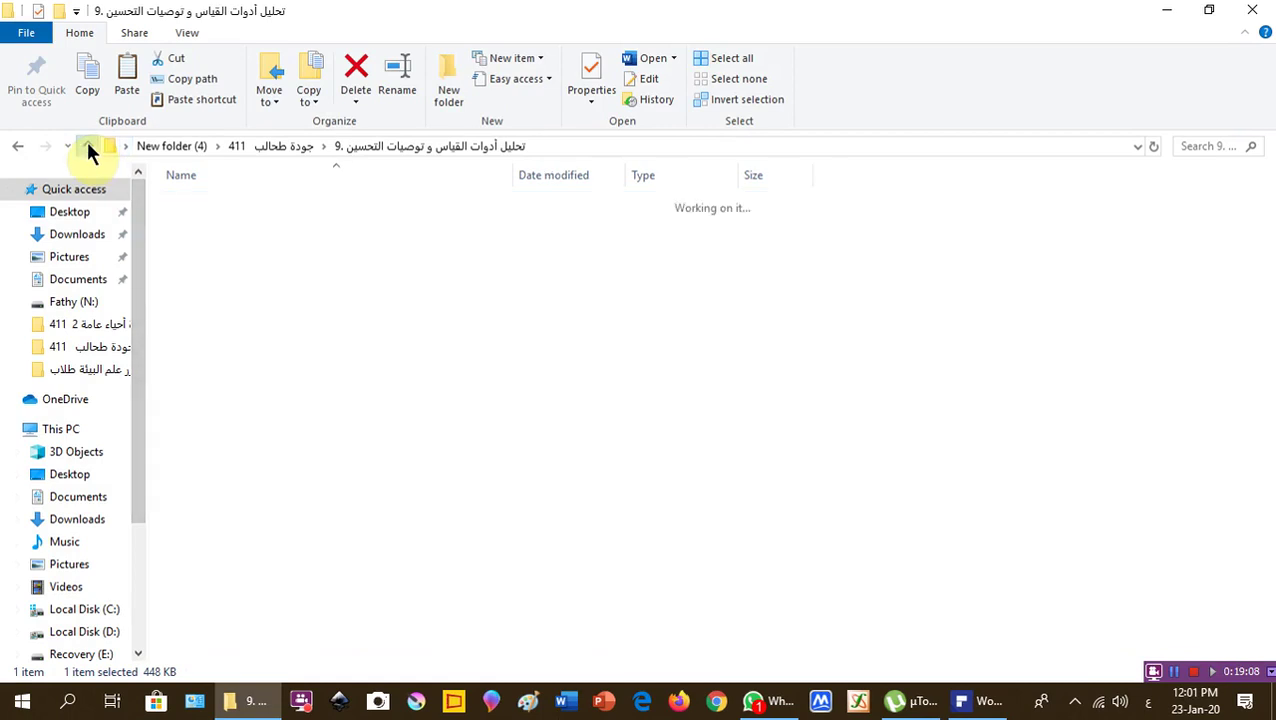
Step: Return to the course folder, open "10. محتويات ملف مقرر الطحالب", review its contents checklist down to the signatures, and close it
click(88, 147)
double_click(285, 380)
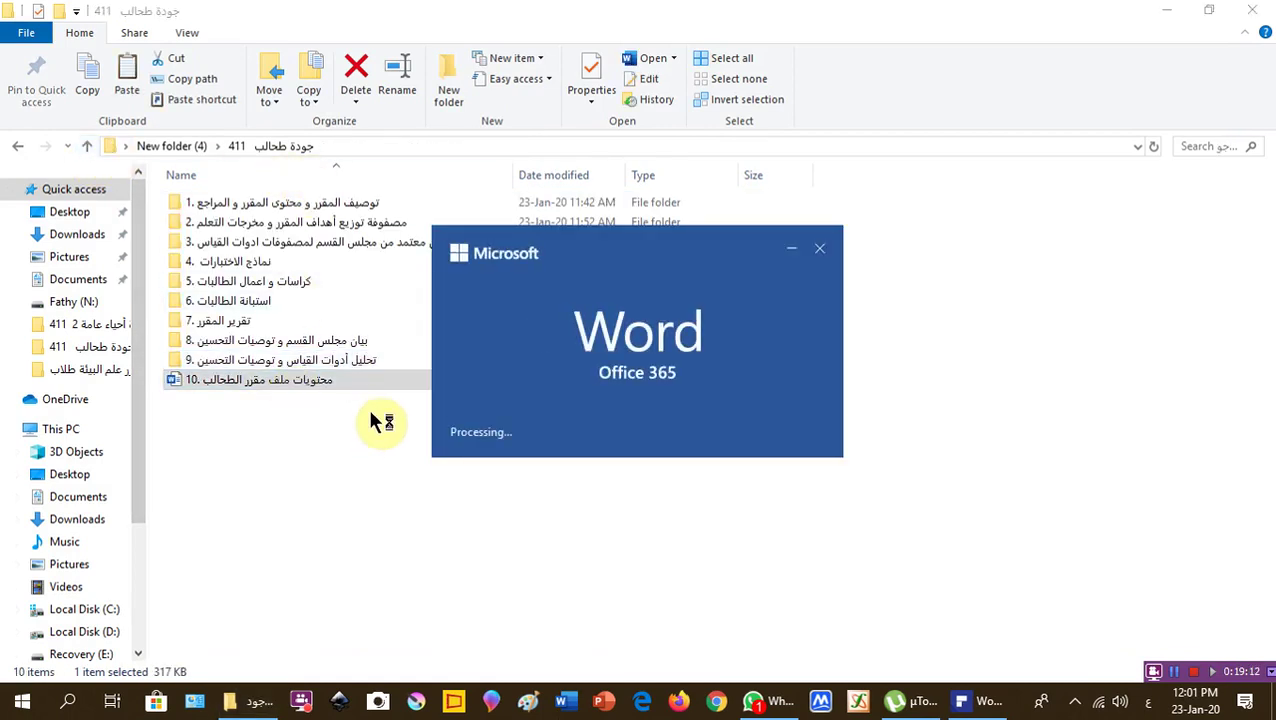
scroll(722, 407, down, 3)
scroll(722, 407, down, 3)
scroll(590, 412, up, 5)
scroll(626, 418, down, 7)
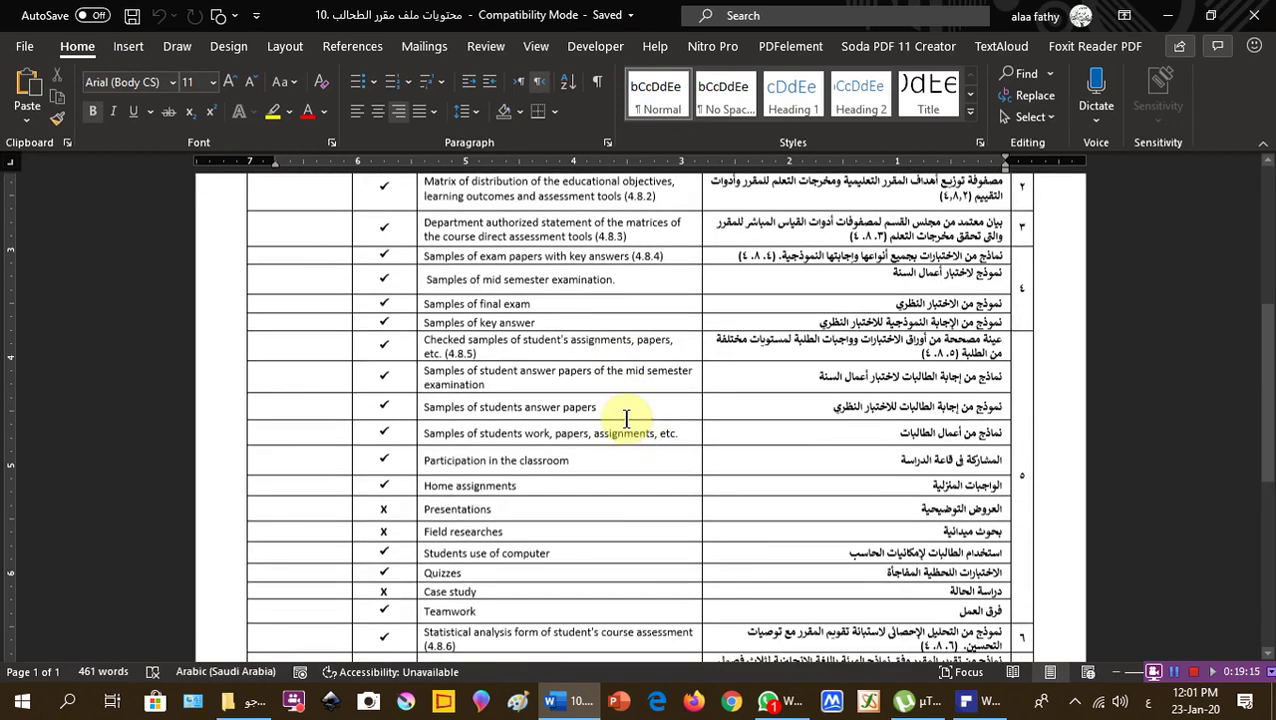
scroll(626, 418, down, 5)
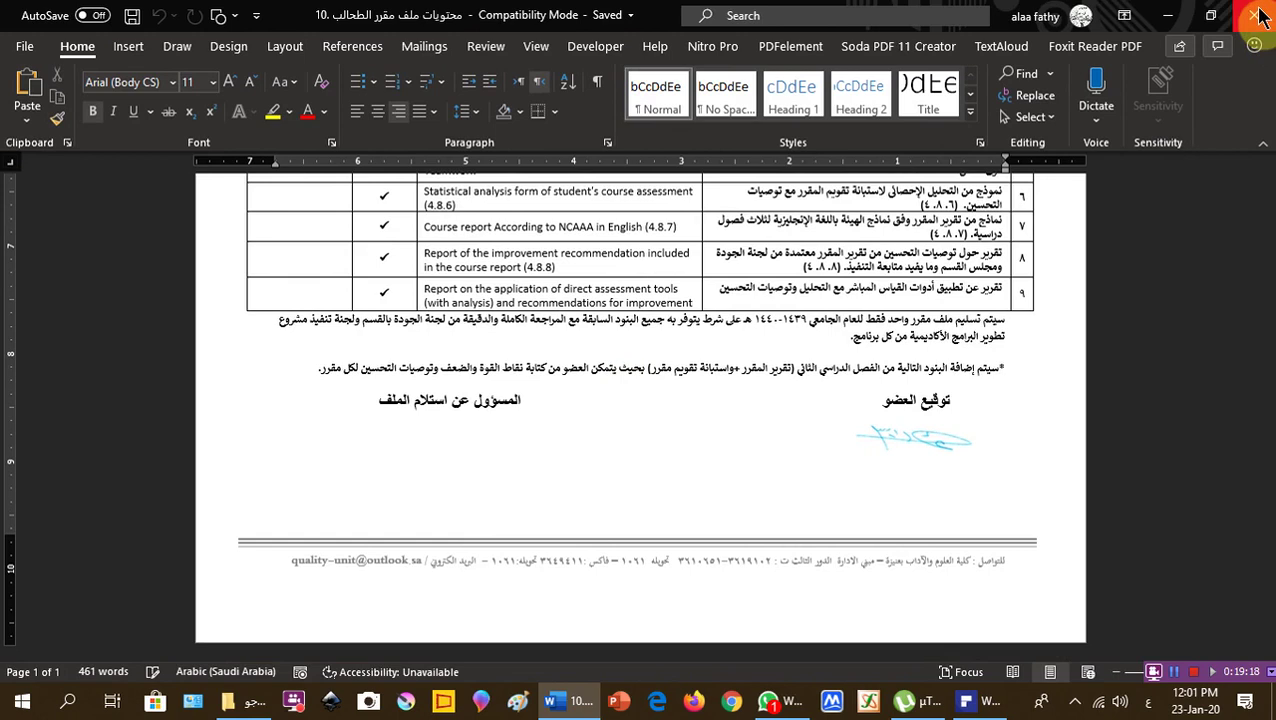
click(1254, 15)
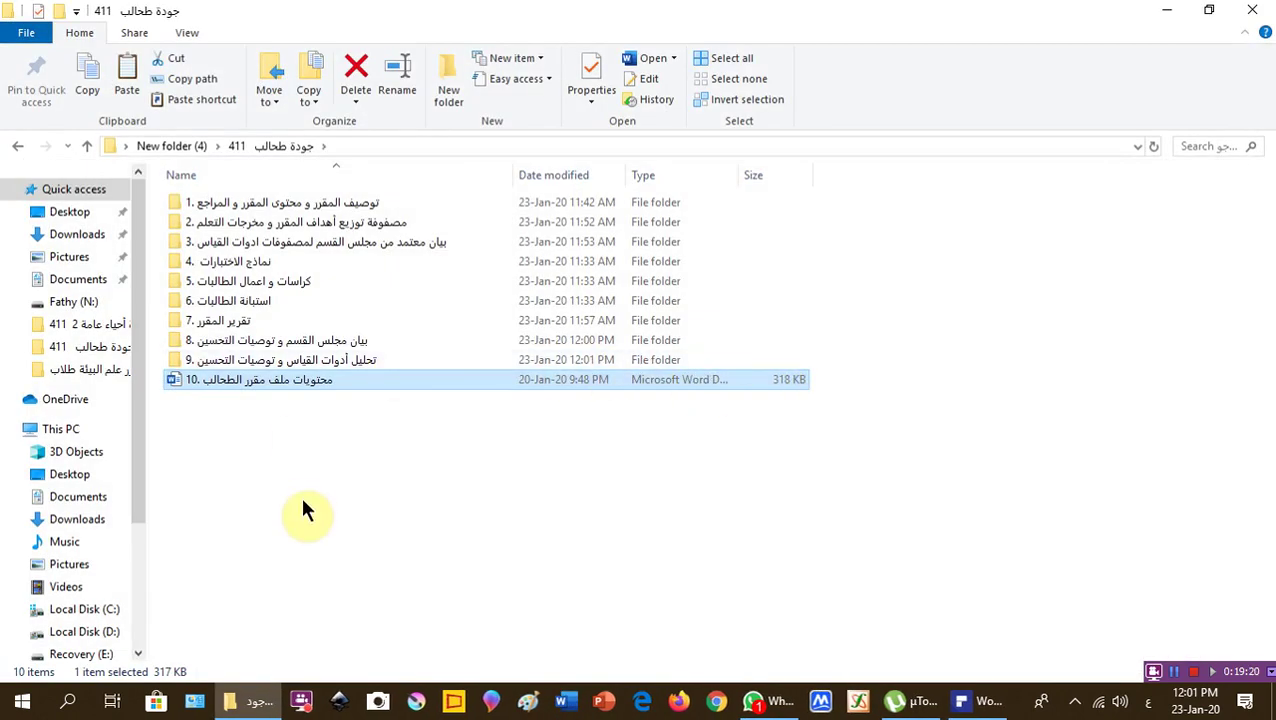
Step: Go up to New folder (4) and view the actions available for the "جودة طحالب 411" folder without applying any
click(87, 146)
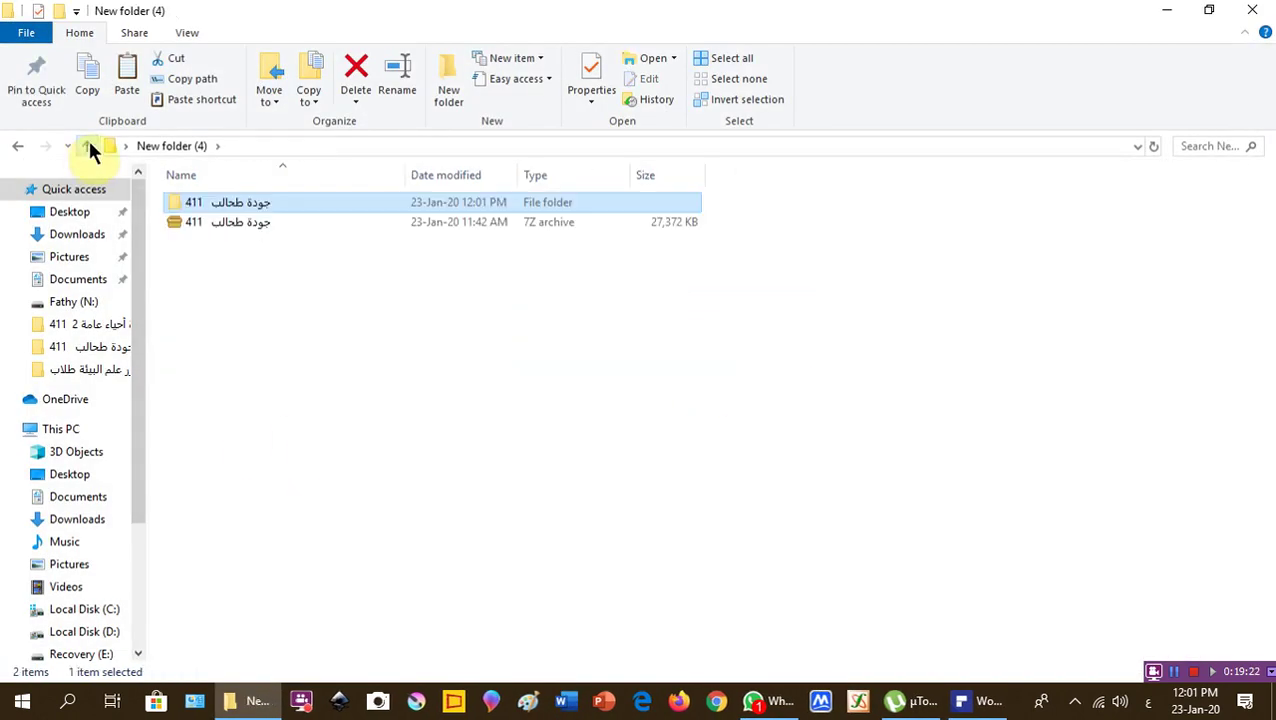
right_click(251, 205)
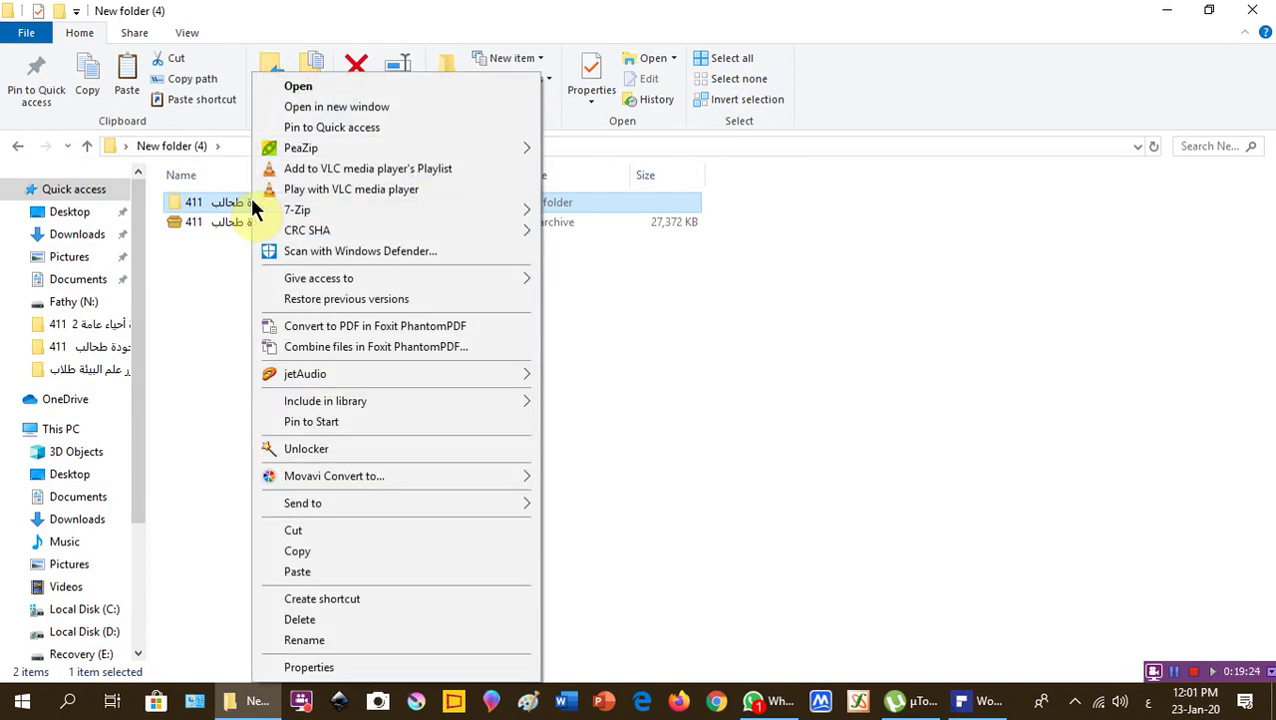
click(162, 347)
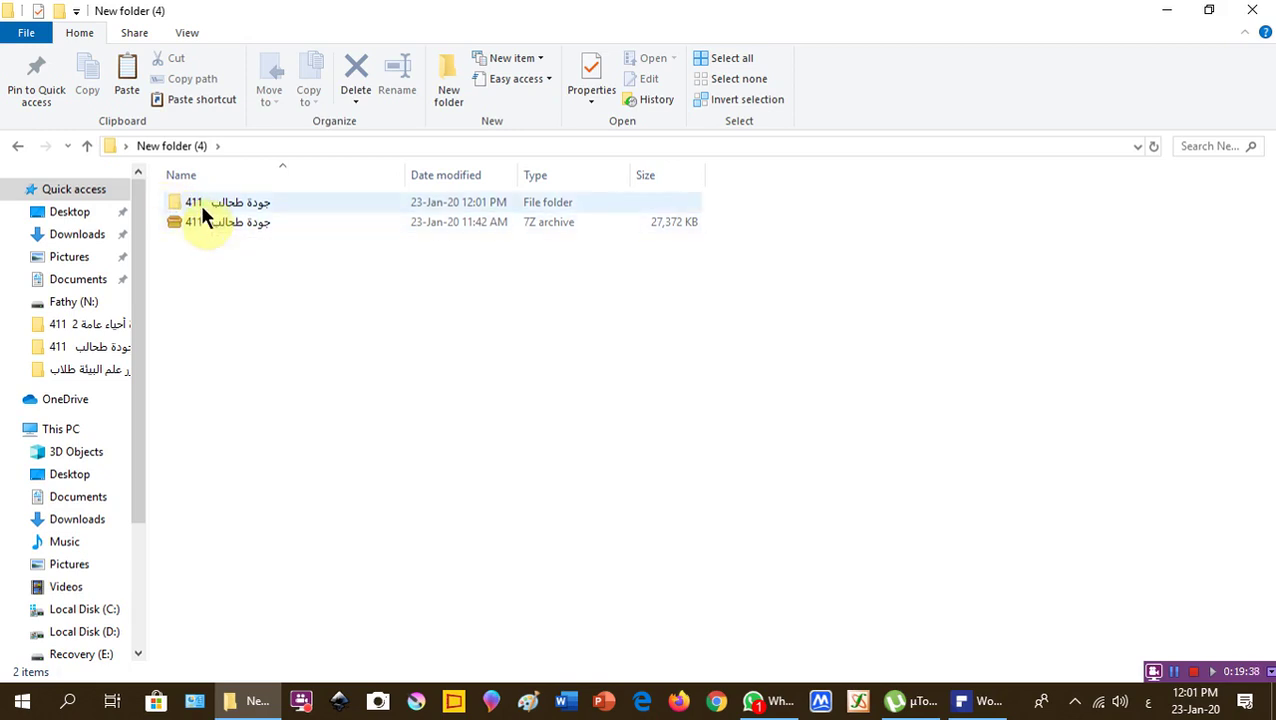
Step: Reopen the "جودة طحالب 411" folder to review its numbered items, and return to New folder (4)
mouse_move(201, 207)
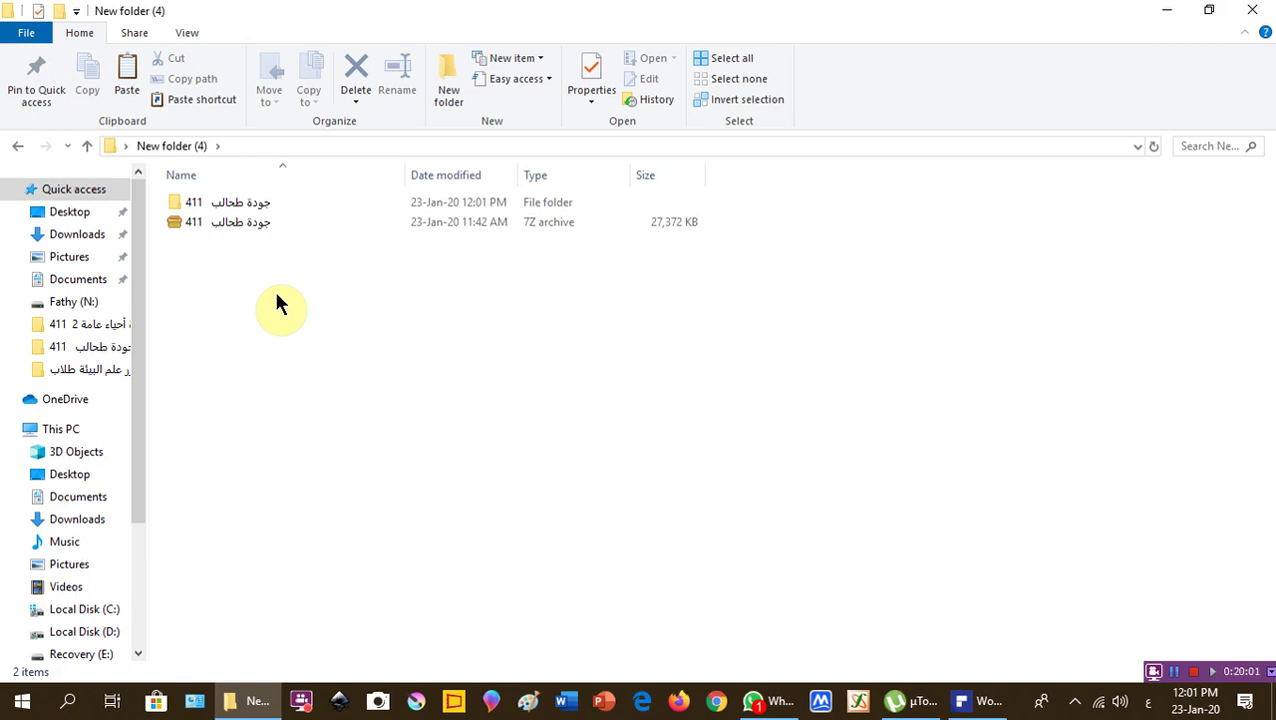
double_click(232, 202)
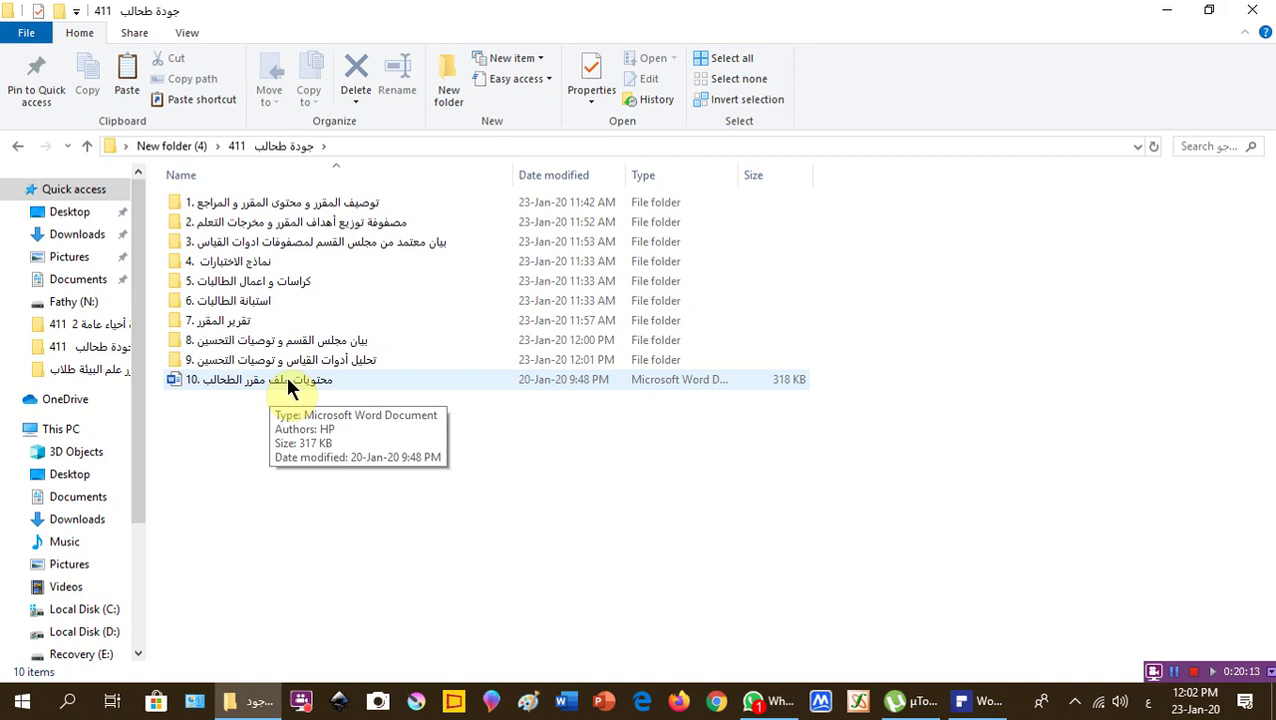
key(alt+Up)
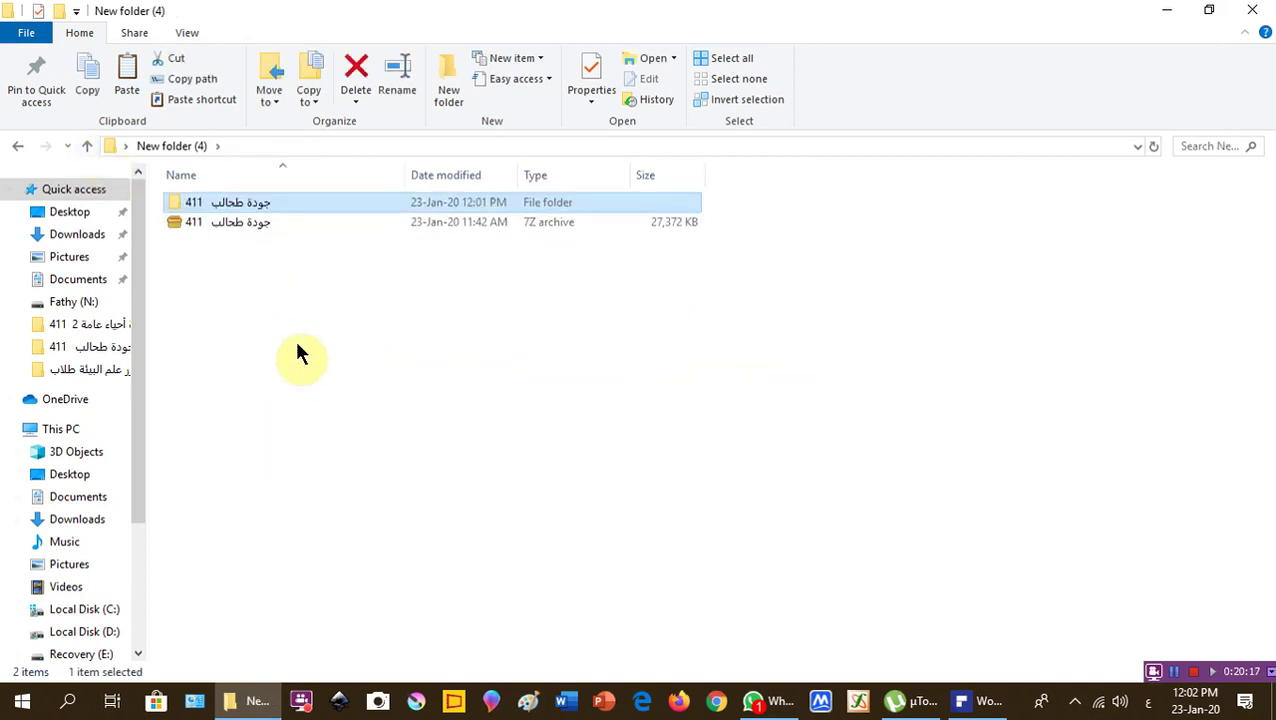